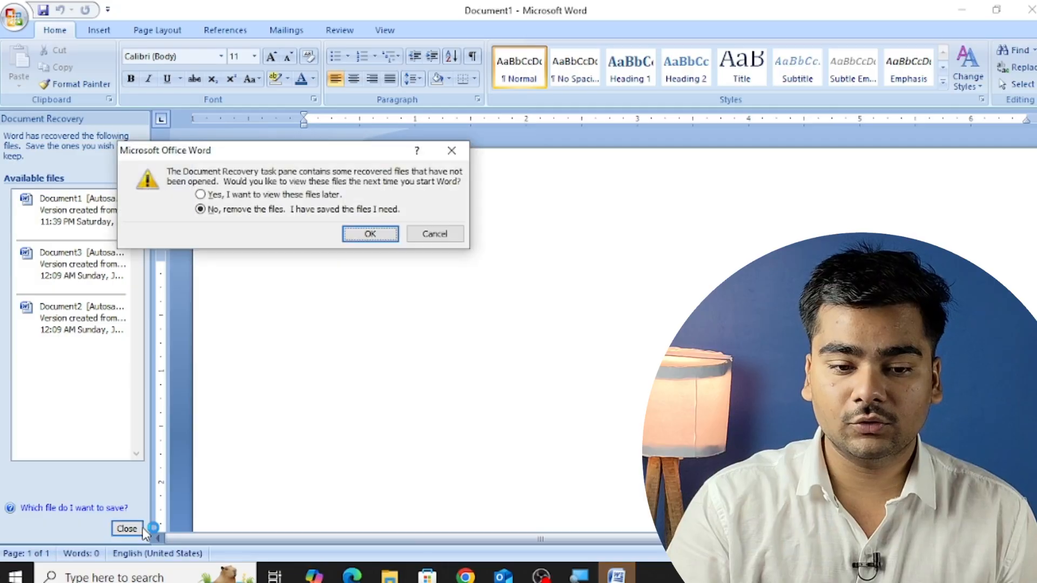
Discard the recovered files and fill the blank document with sample paragraphs using =rand().
{"action": "left_click", "coordinate": [377, 234]}
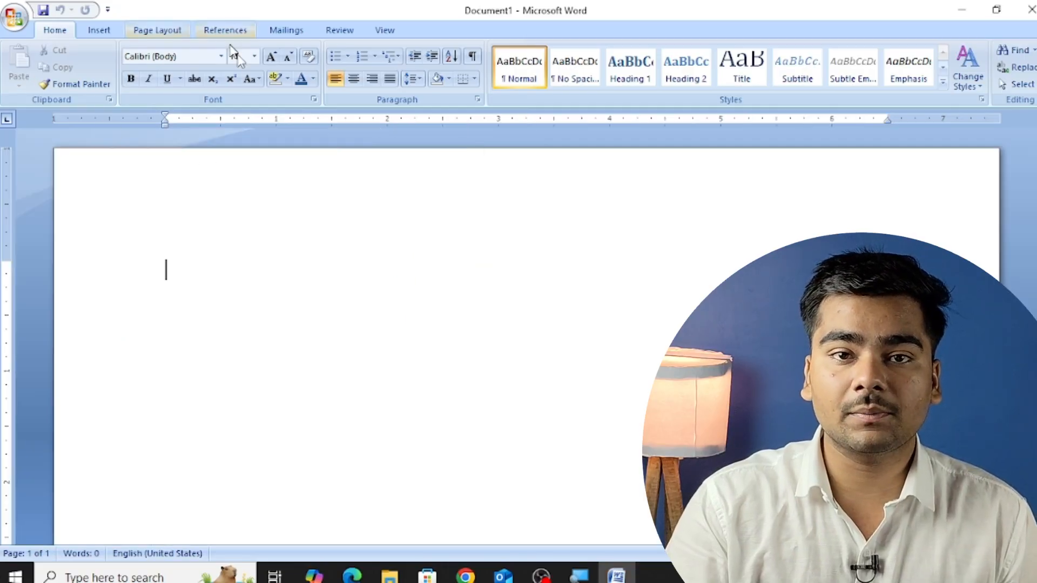
{"action": "left_click", "coordinate": [161, 31]}
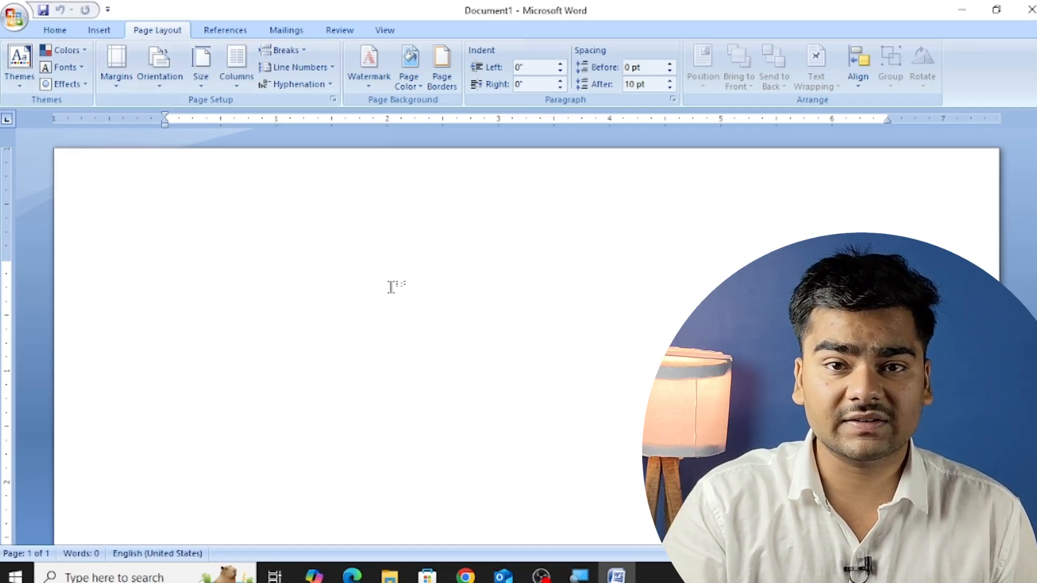
{"action": "scroll", "coordinate": [435, 291], "scroll_direction": "down", "scroll_amount": 4}
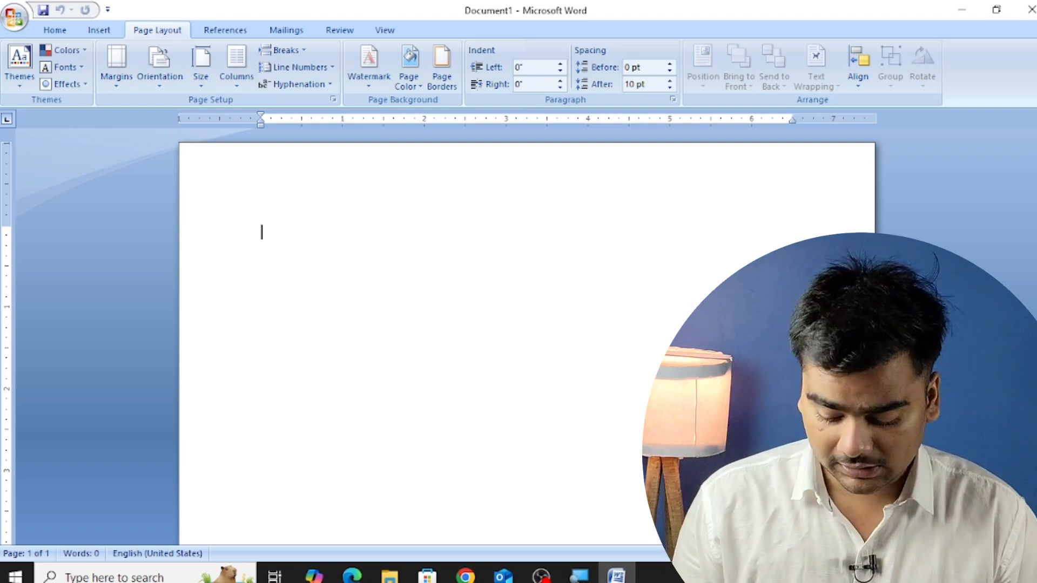
{"action": "type", "text": "=rand"}
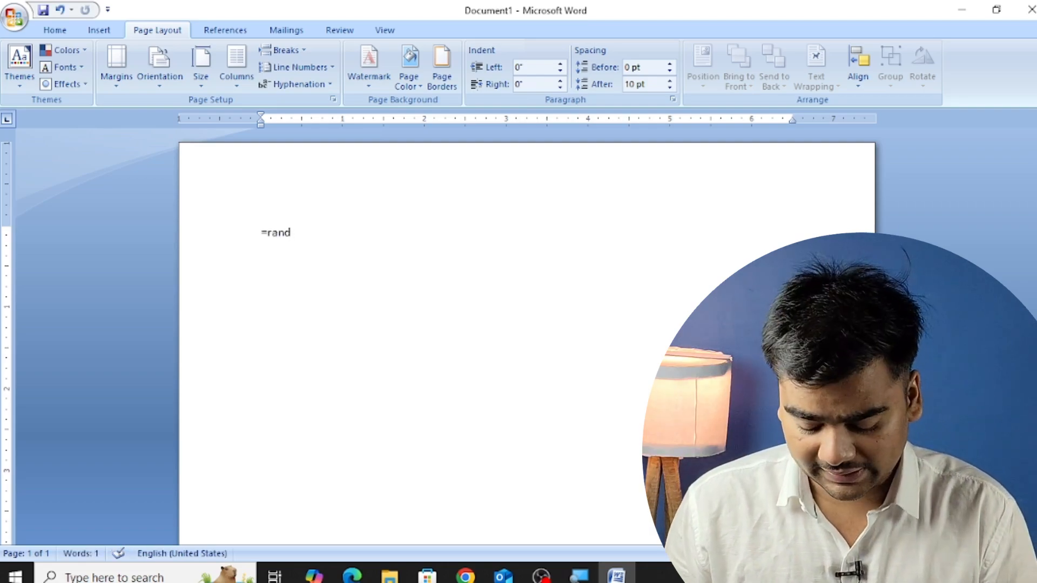
{"action": "type", "text": "()"}
{"action": "key", "text": "Return"}
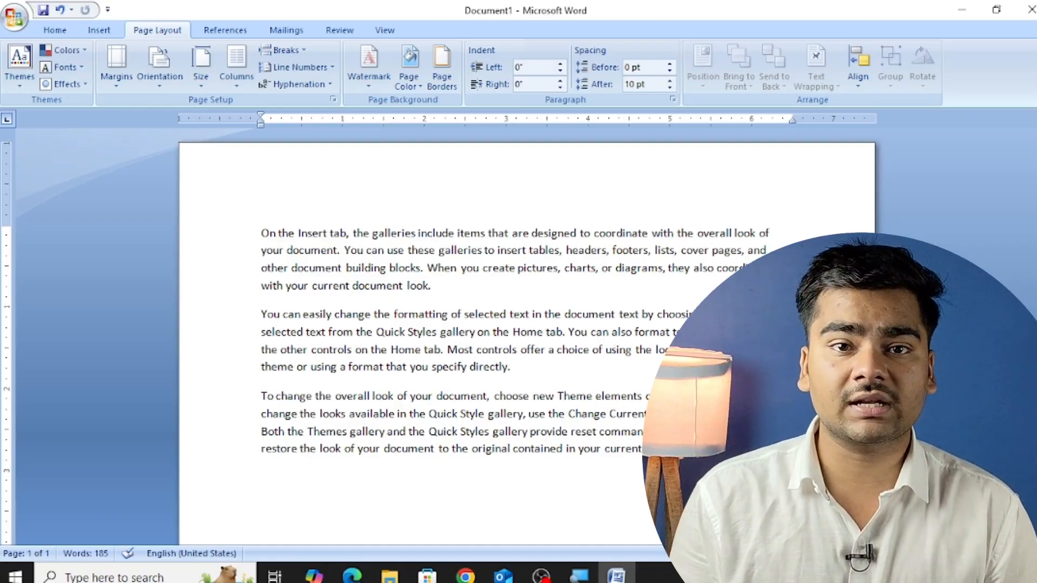
Select the first paragraph and apply the Flow theme to the document.
{"action": "left_click_drag", "start_coordinate": [231, 238], "coordinate": [239, 299]}
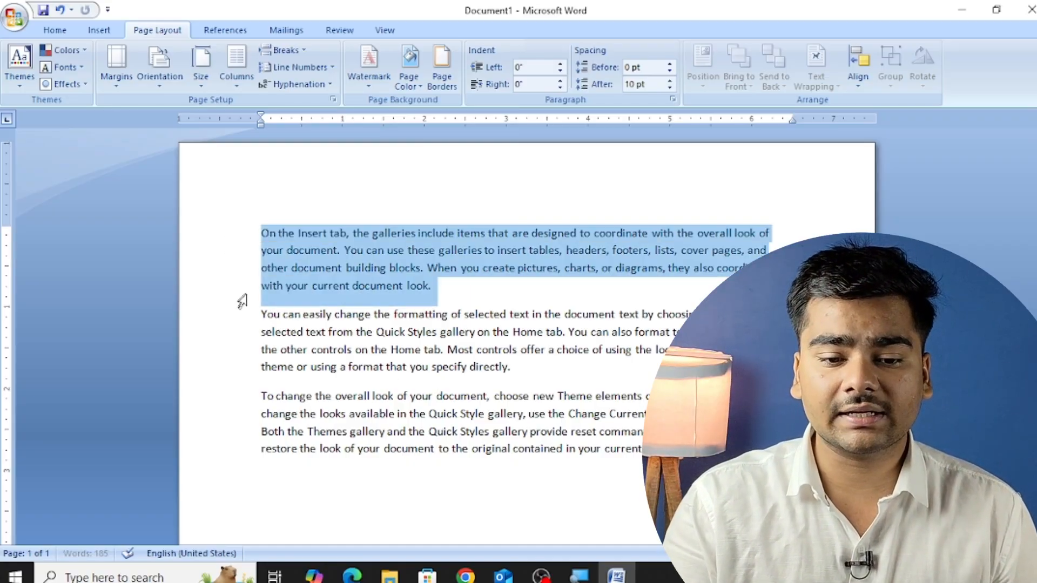
{"action": "left_click", "coordinate": [16, 73]}
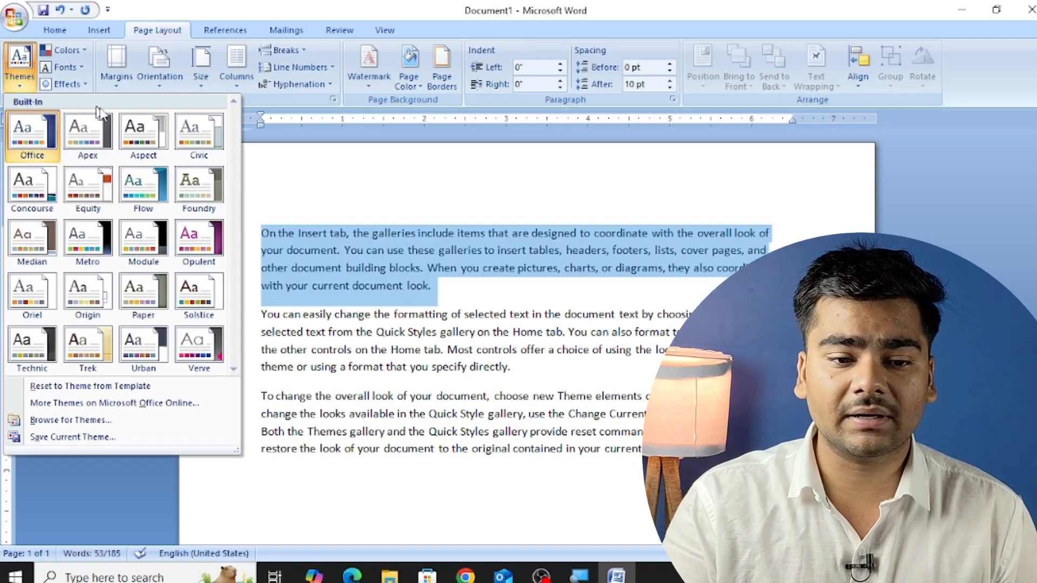
{"action": "left_click", "coordinate": [145, 184]}
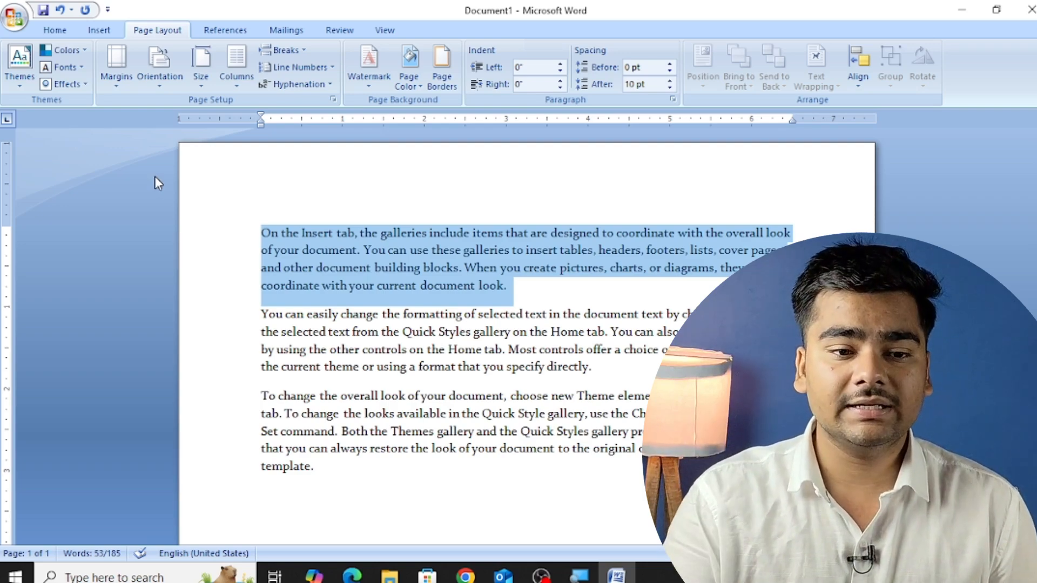
Apply the Heading 1 style to the selected first paragraph.
{"action": "left_click", "coordinate": [64, 34]}
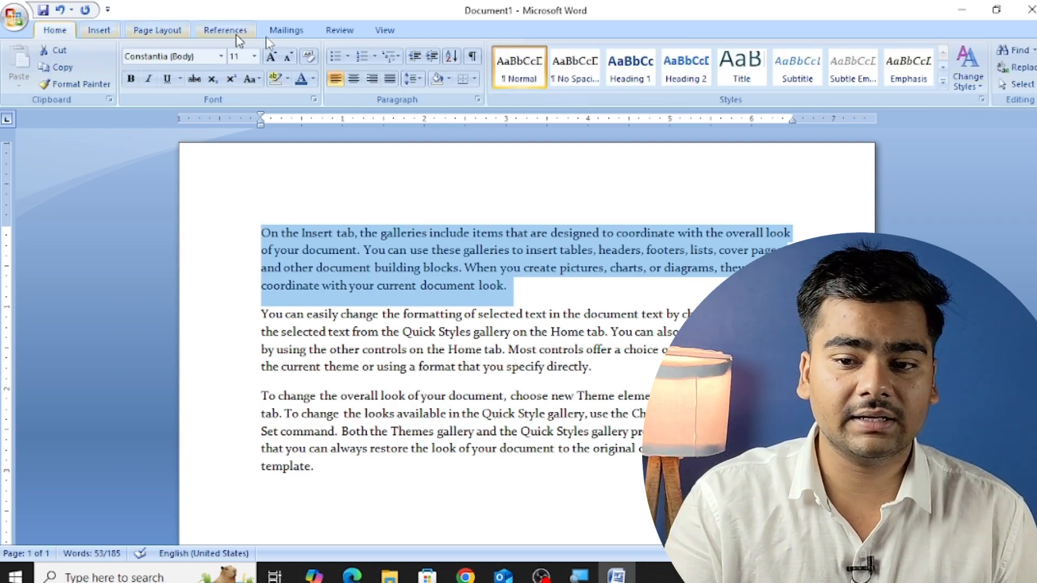
{"action": "left_click", "coordinate": [943, 83]}
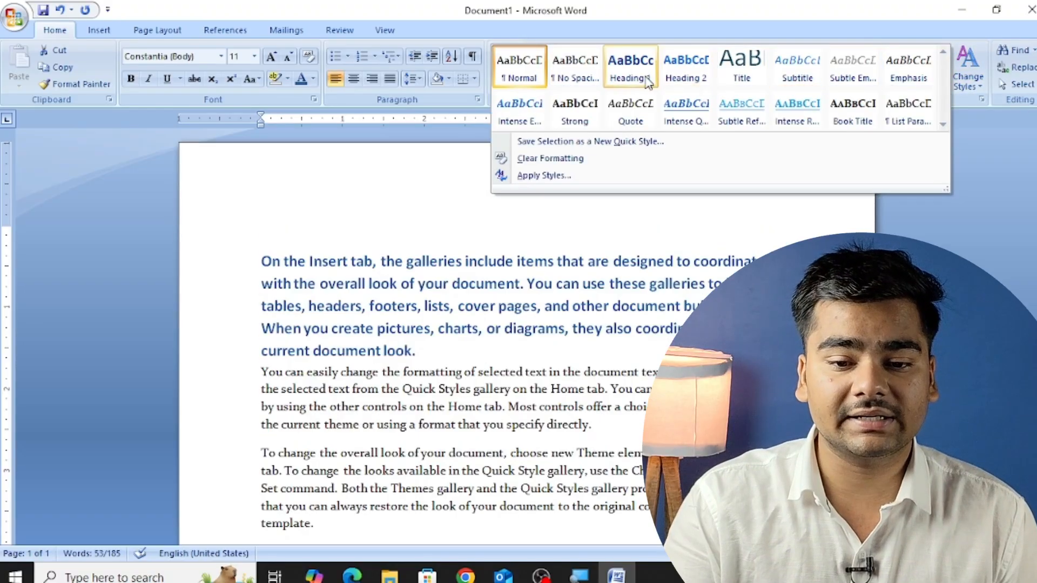
{"action": "left_click", "coordinate": [652, 78]}
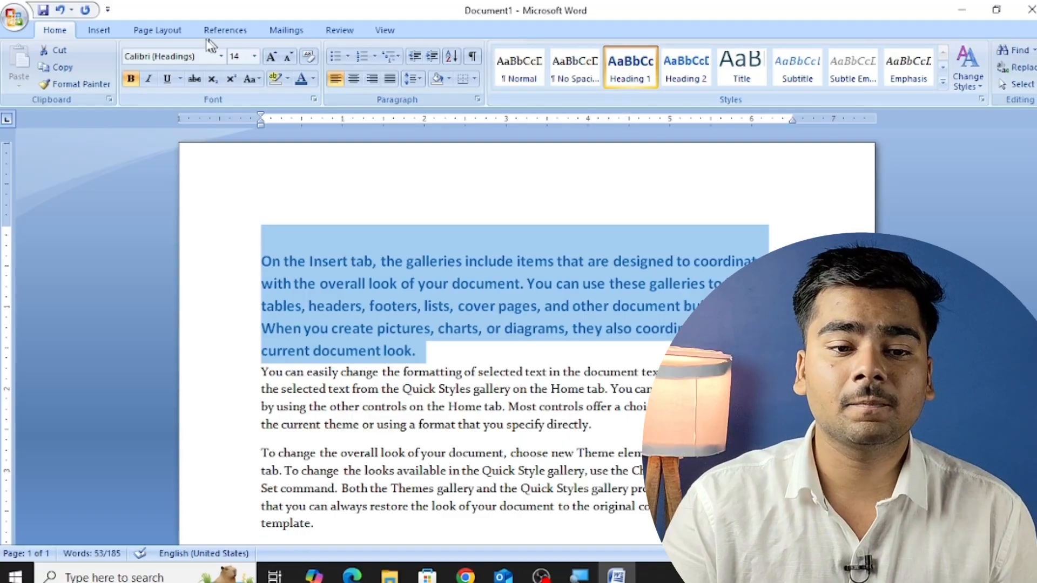
Change the document theme to Opulent and deselect the first paragraph.
{"action": "left_click", "coordinate": [160, 31]}
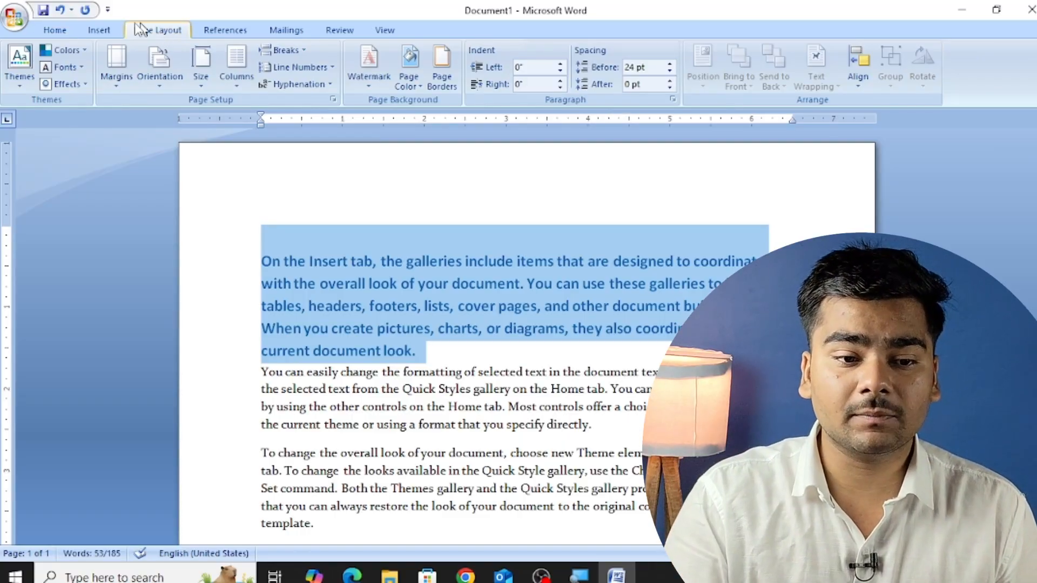
{"action": "left_click", "coordinate": [17, 86]}
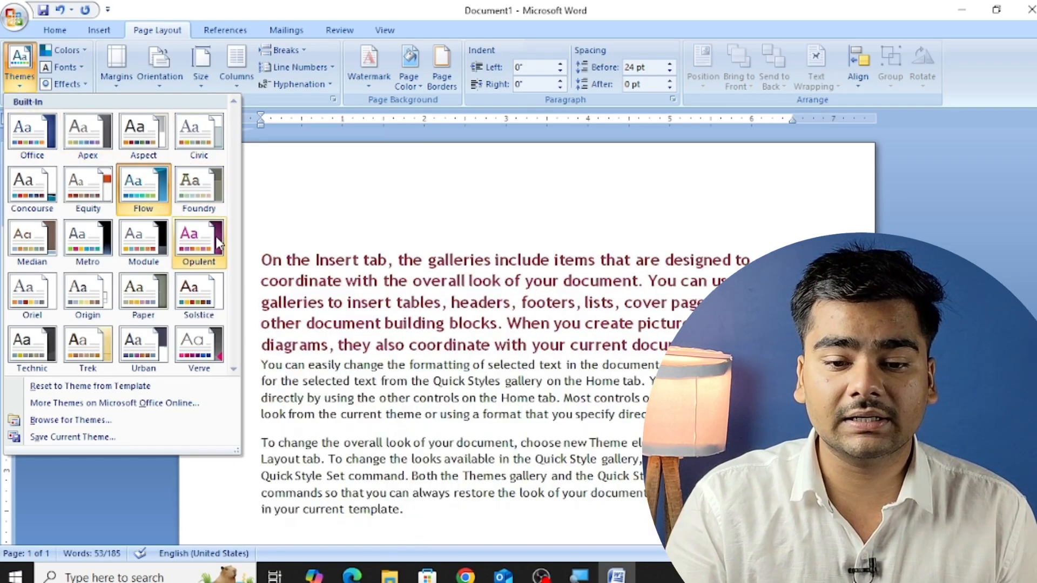
{"action": "left_click", "coordinate": [216, 235]}
{"action": "left_click", "coordinate": [565, 328]}
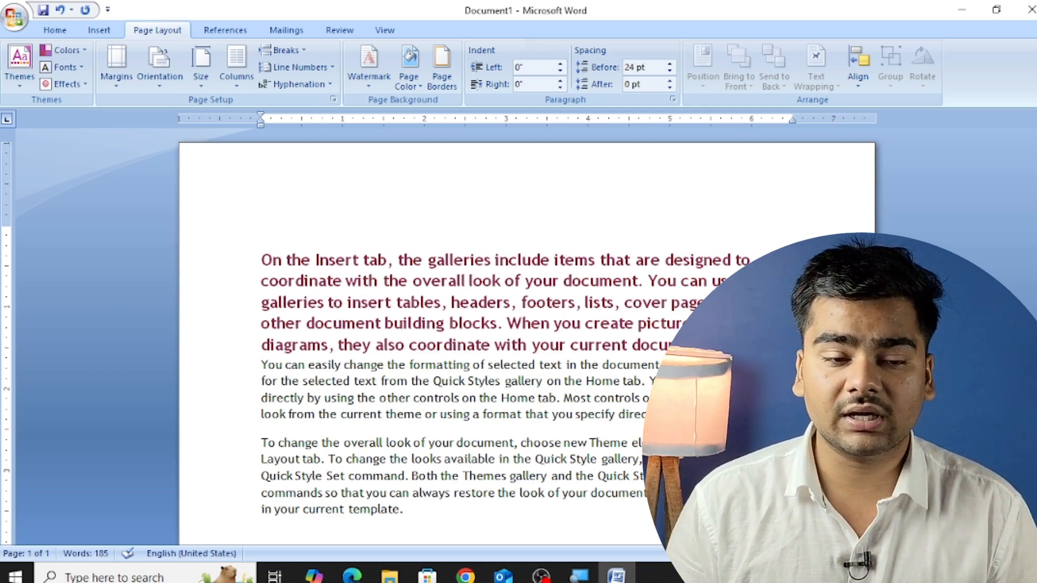
Apply the Verve theme, then select the heading paragraph and set the theme colors to Paper.
{"action": "left_click", "coordinate": [22, 81]}
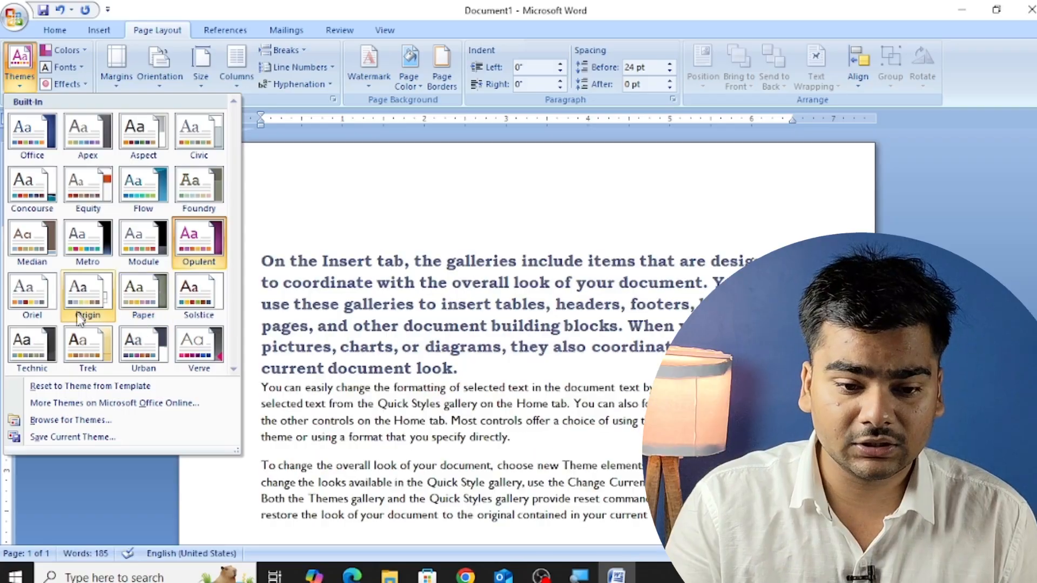
{"action": "left_click", "coordinate": [198, 354]}
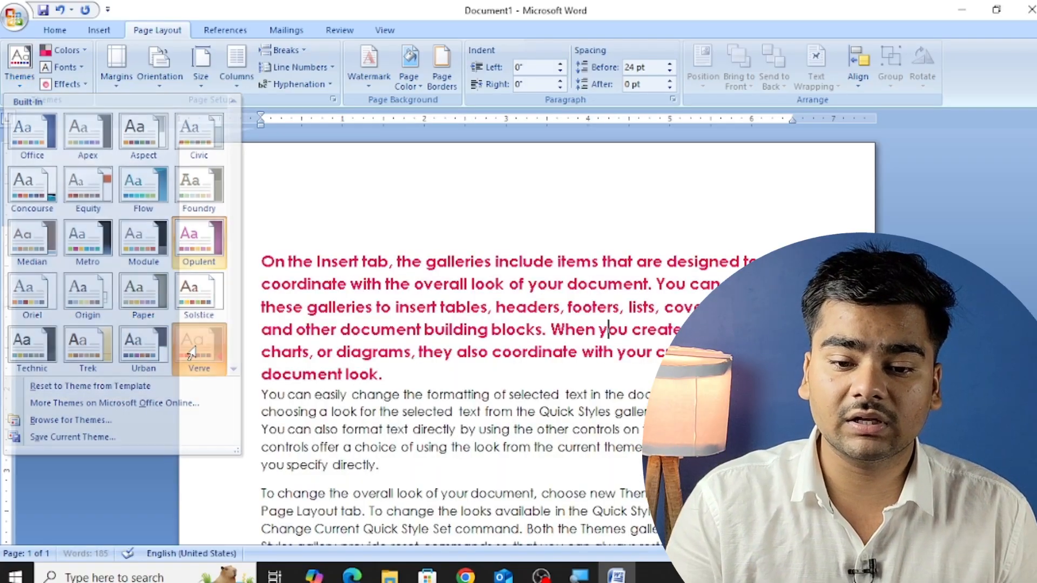
{"action": "left_click_drag", "start_coordinate": [223, 262], "coordinate": [239, 376]}
{"action": "left_click", "coordinate": [66, 50]}
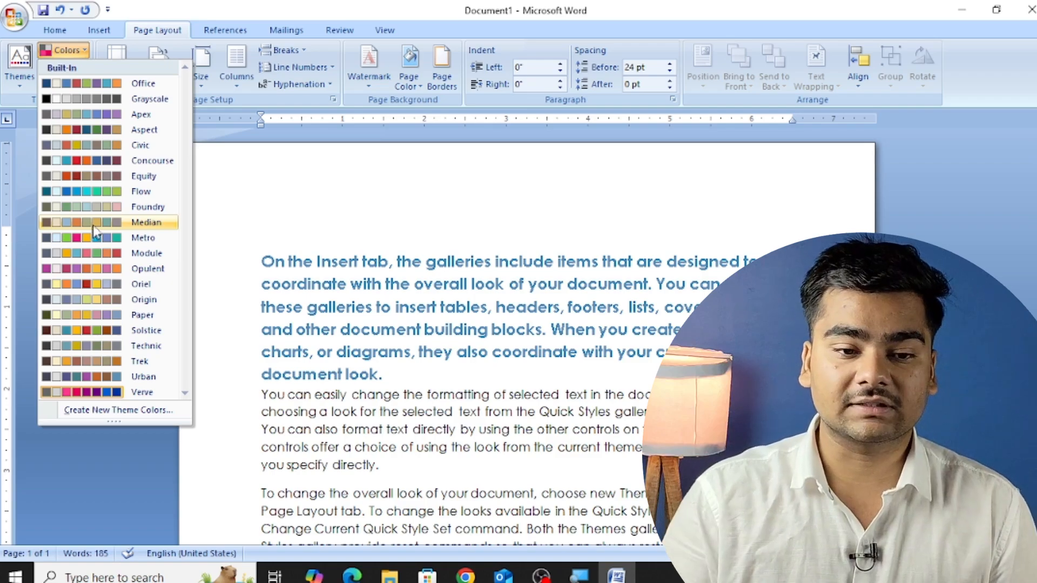
{"action": "left_click", "coordinate": [123, 331]}
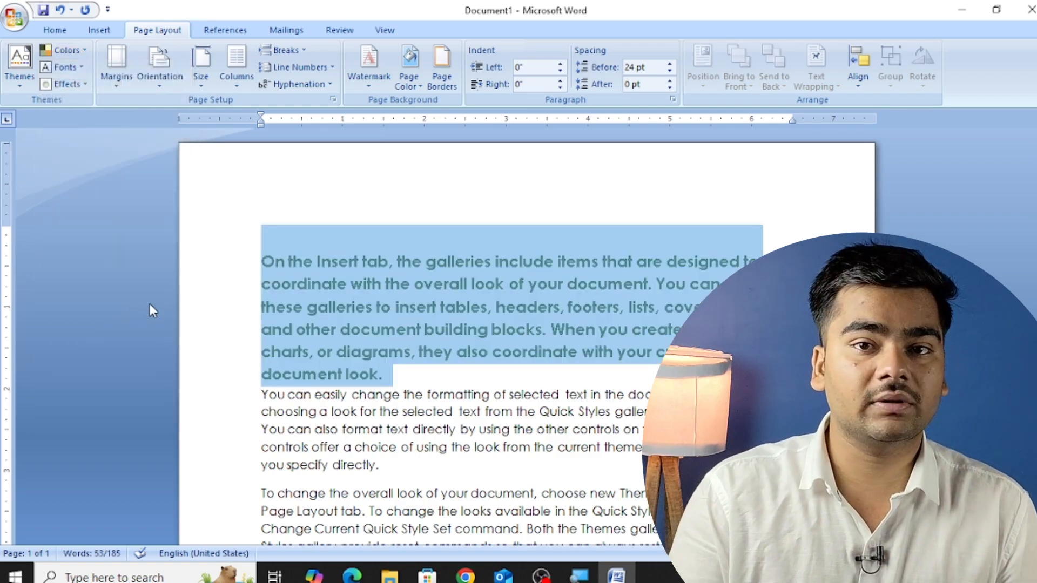
Set the theme fonts to Office Classic 2 and the theme effects to Apex.
{"action": "left_click", "coordinate": [73, 69]}
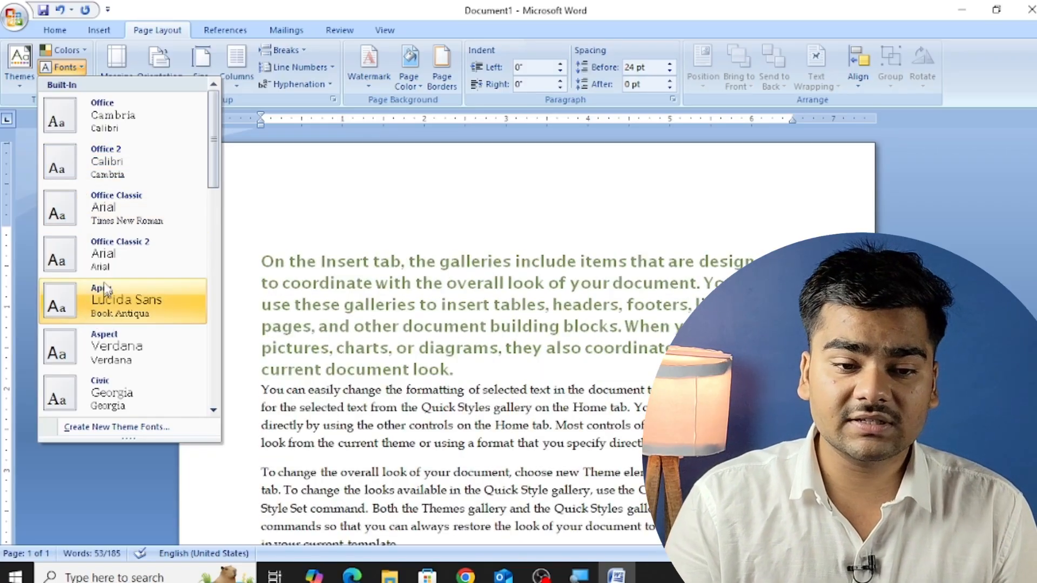
{"action": "left_click", "coordinate": [115, 267]}
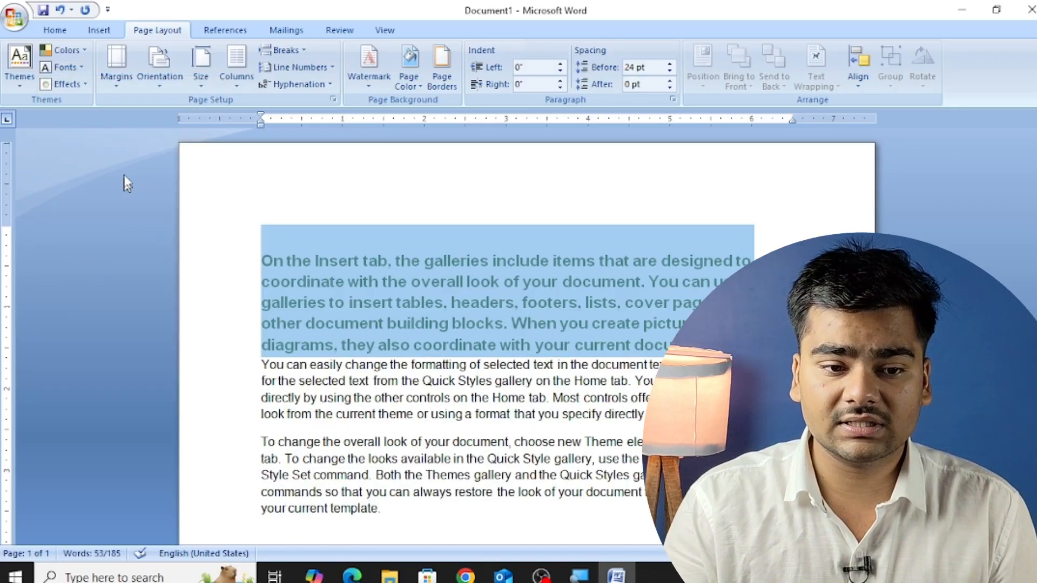
{"action": "left_click", "coordinate": [69, 85]}
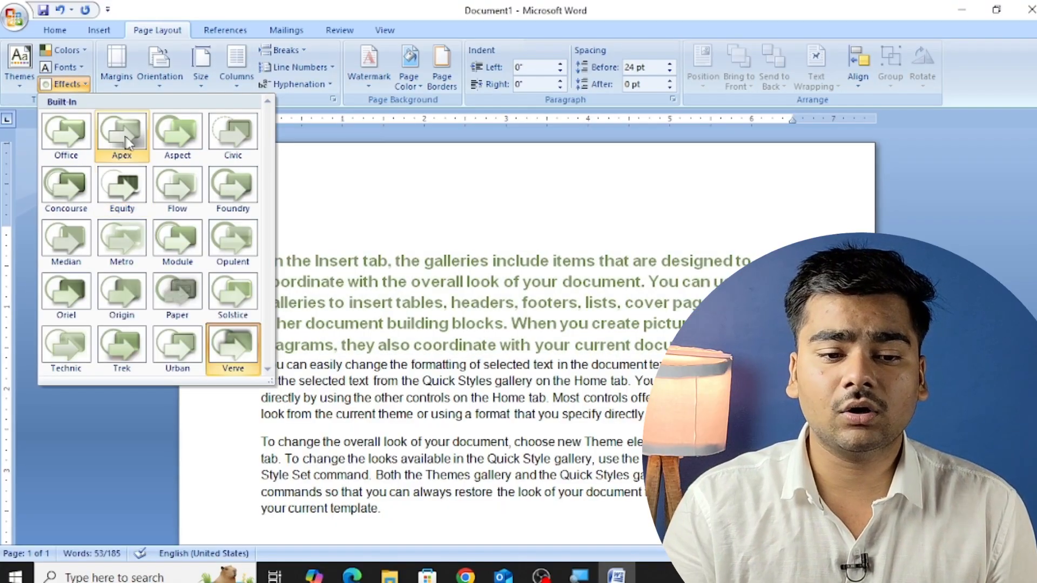
{"action": "left_click", "coordinate": [128, 140]}
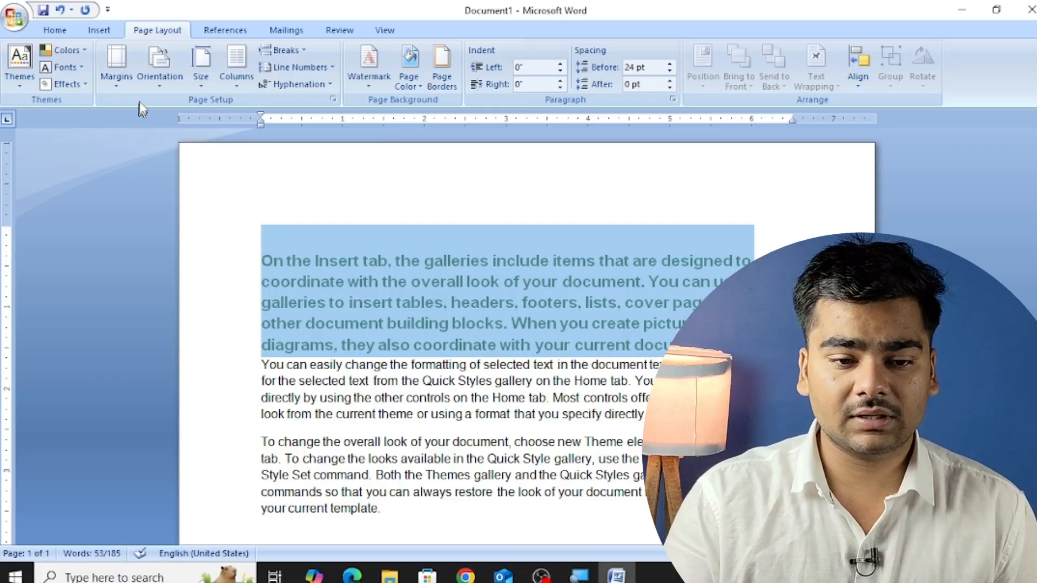
Delete all the text in the document.
{"action": "left_click", "coordinate": [119, 69]}
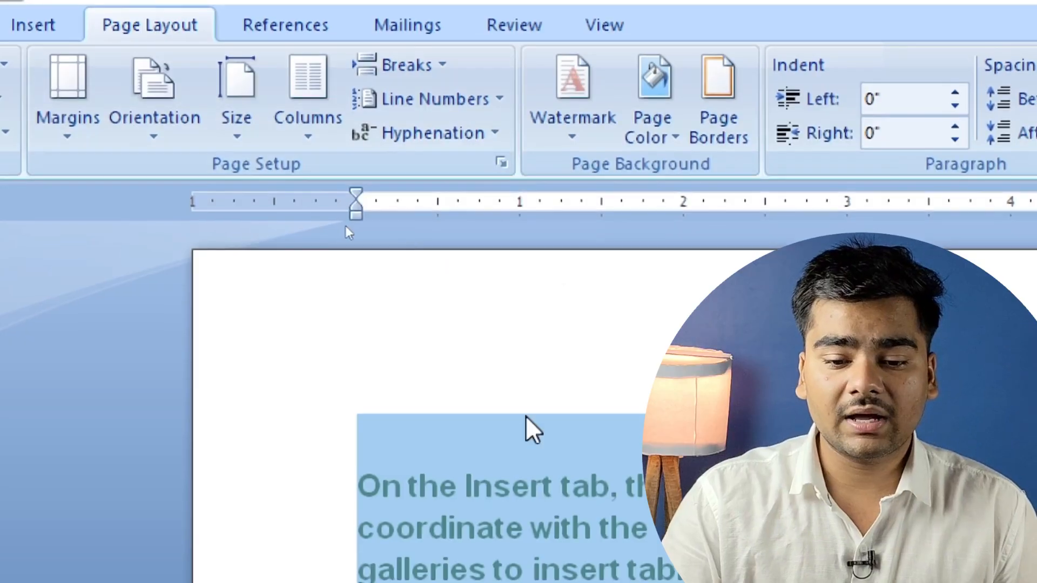
{"action": "key", "text": "ctrl+a"}
{"action": "key", "text": "Delete"}
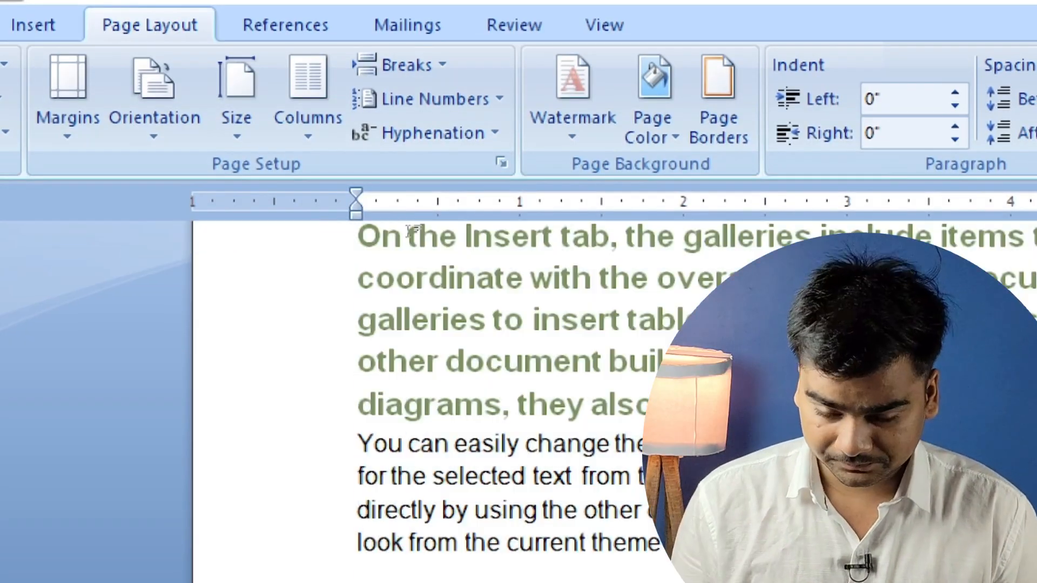
Move the paragraph's left indent on the ruler out to about -0.75 inch, then in to about 2 inches.
{"action": "scroll", "coordinate": [614, 419], "scroll_direction": "down", "scroll_amount": 12}
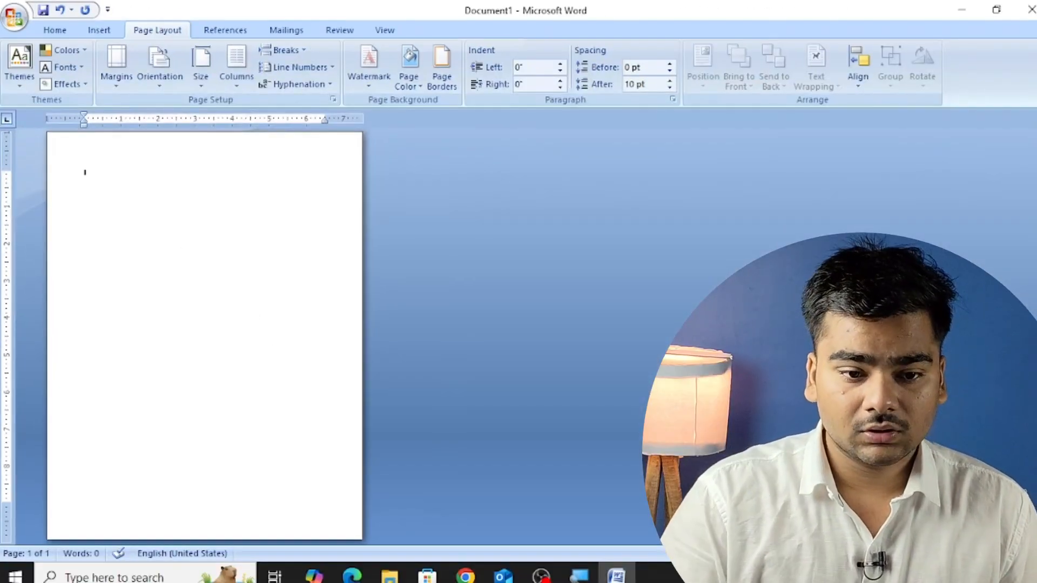
{"action": "scroll", "coordinate": [117, 225], "scroll_direction": "up", "scroll_amount": 2}
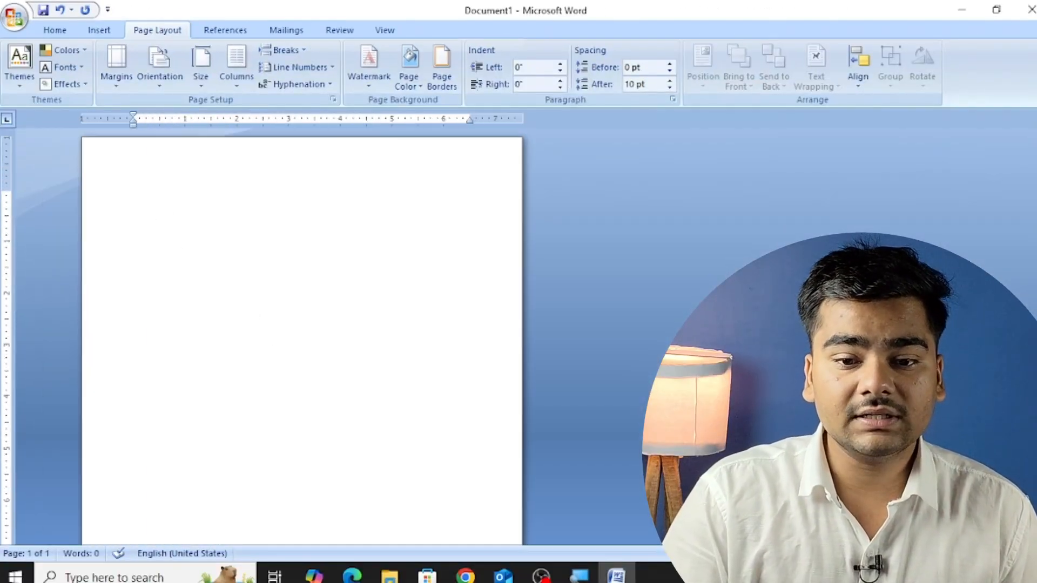
{"action": "scroll", "coordinate": [158, 224], "scroll_direction": "down", "scroll_amount": 2}
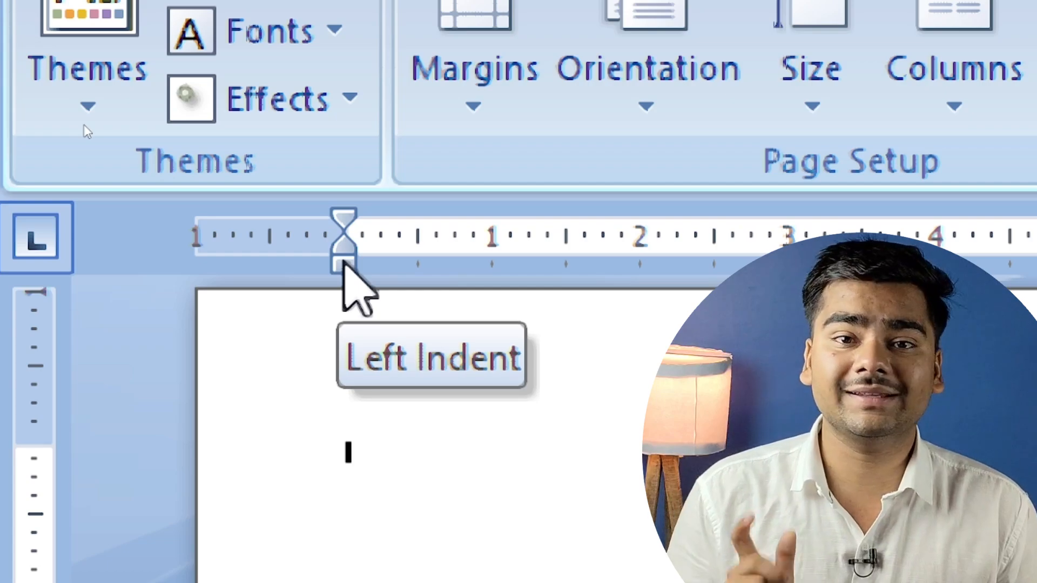
{"action": "left_click_drag", "start_coordinate": [344, 261], "coordinate": [343, 256]}
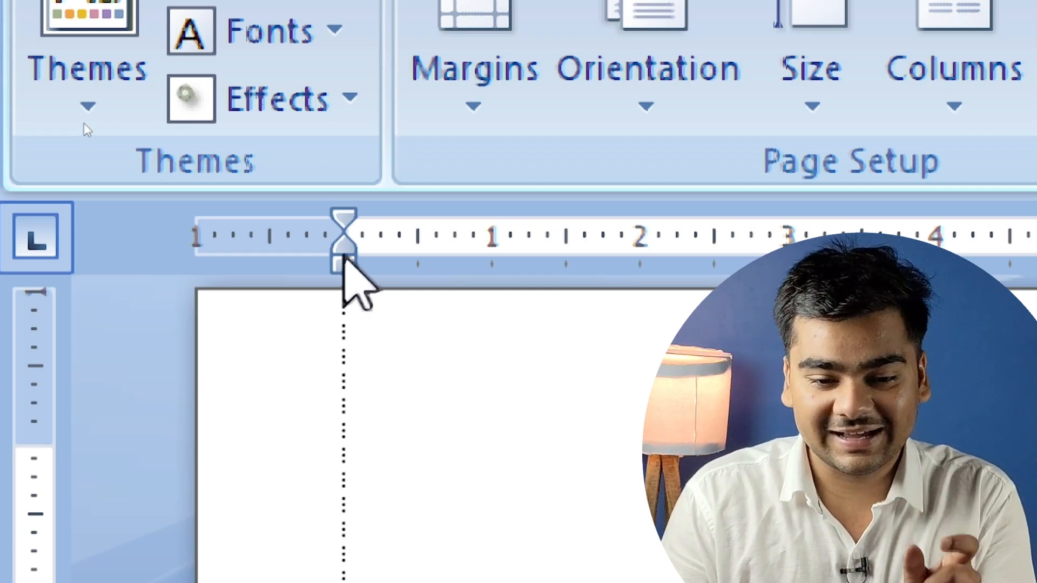
{"action": "left_click_drag", "start_coordinate": [344, 259], "coordinate": [234, 268]}
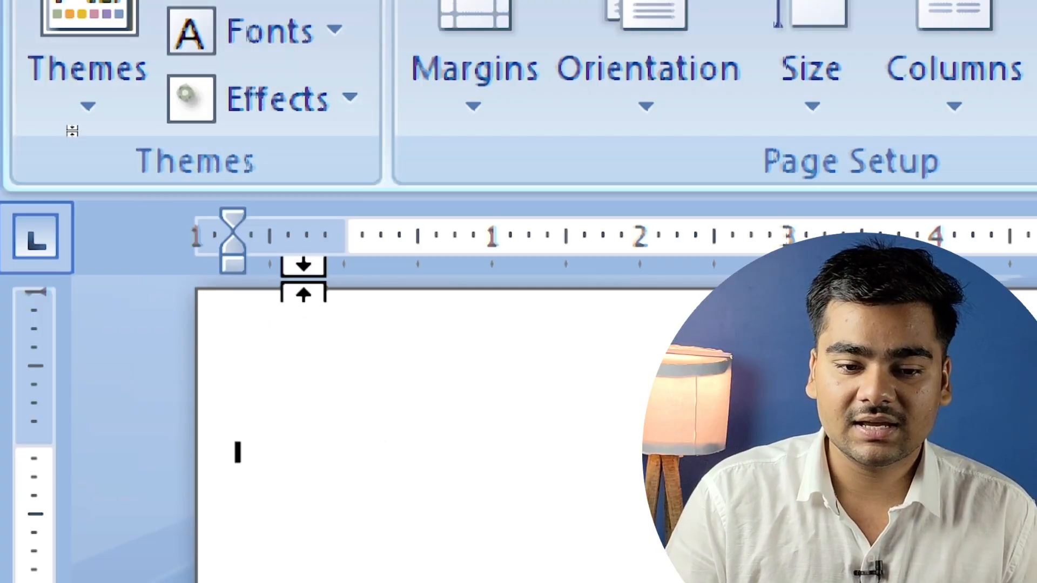
{"action": "left_click_drag", "start_coordinate": [233, 270], "coordinate": [648, 357]}
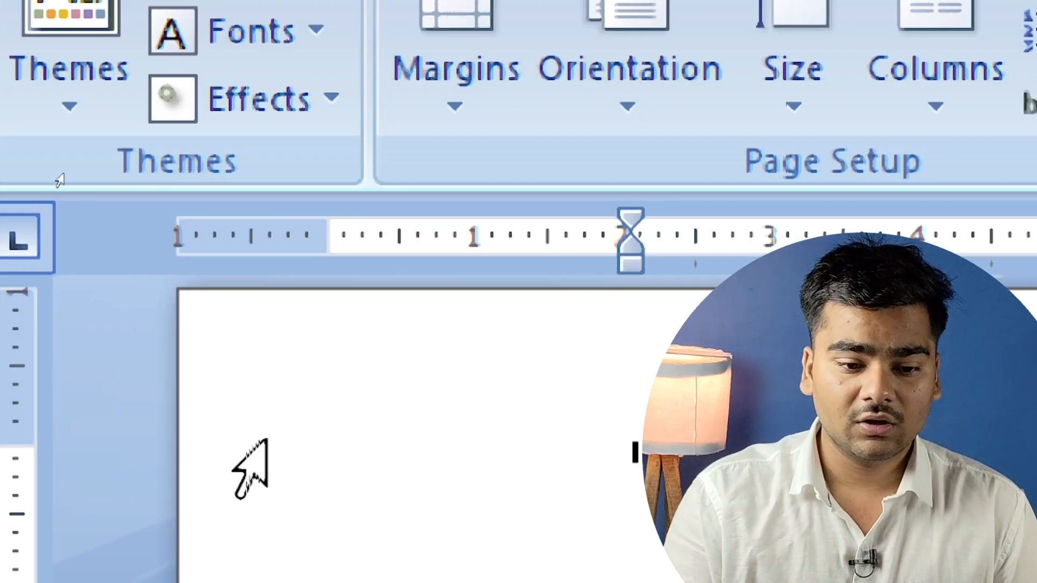
Reduce the page's top margin to about 0.2 inch on the ruler, then apply the Narrow 0.5-inch margin preset.
{"action": "left_click_drag", "start_coordinate": [25, 440], "coordinate": [26, 316]}
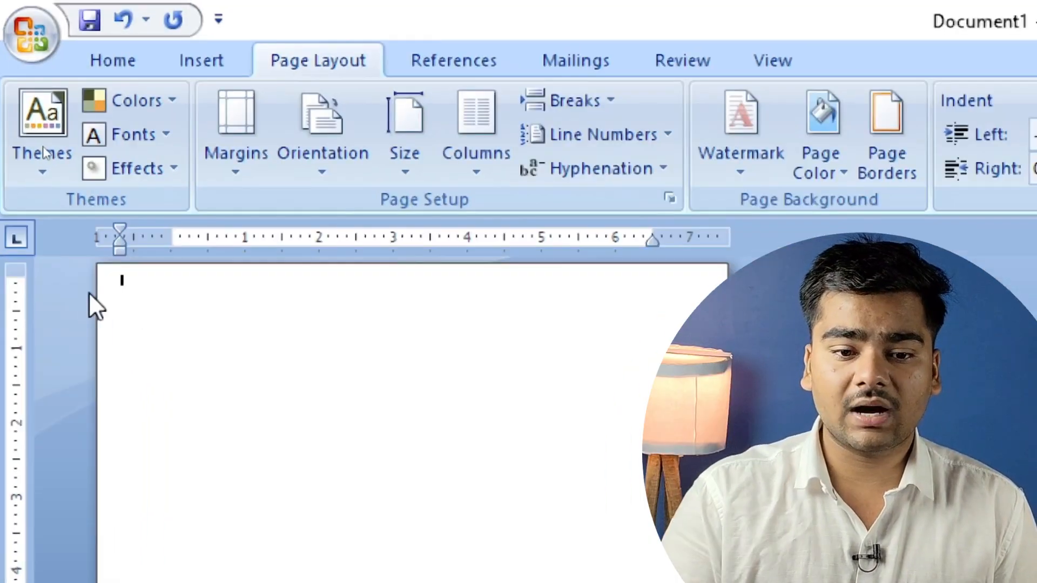
{"action": "left_click", "coordinate": [220, 180]}
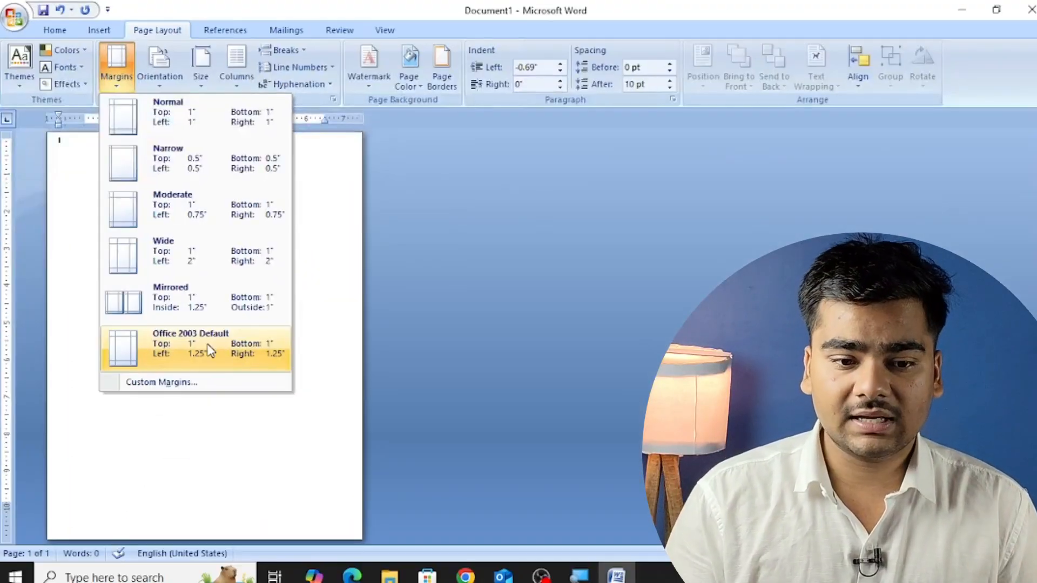
{"action": "left_click", "coordinate": [224, 173]}
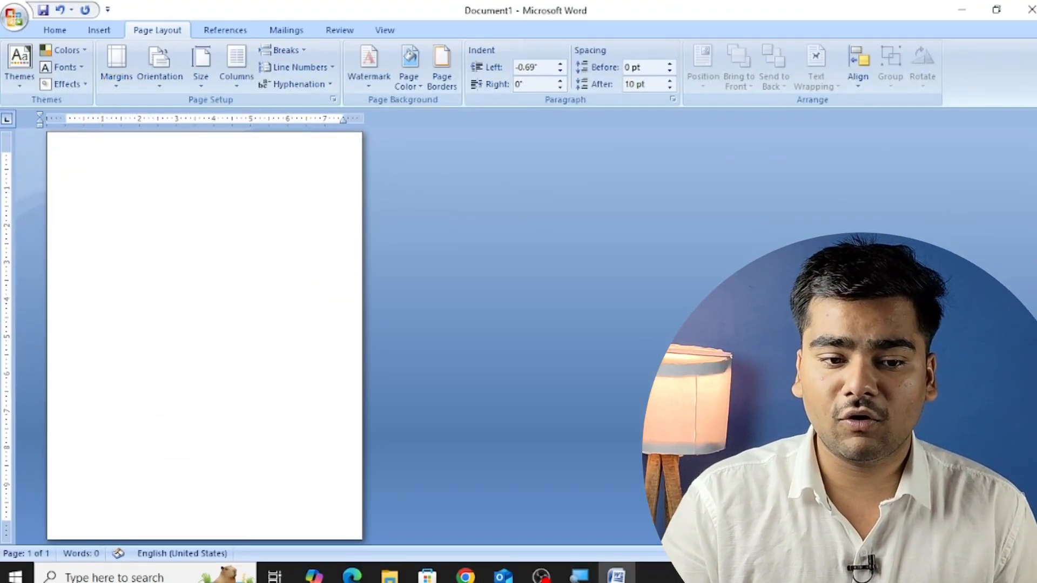
Apply the Wide margin preset, with 1 inch at top and bottom and 2 inches at the sides.
{"action": "left_click", "coordinate": [119, 84]}
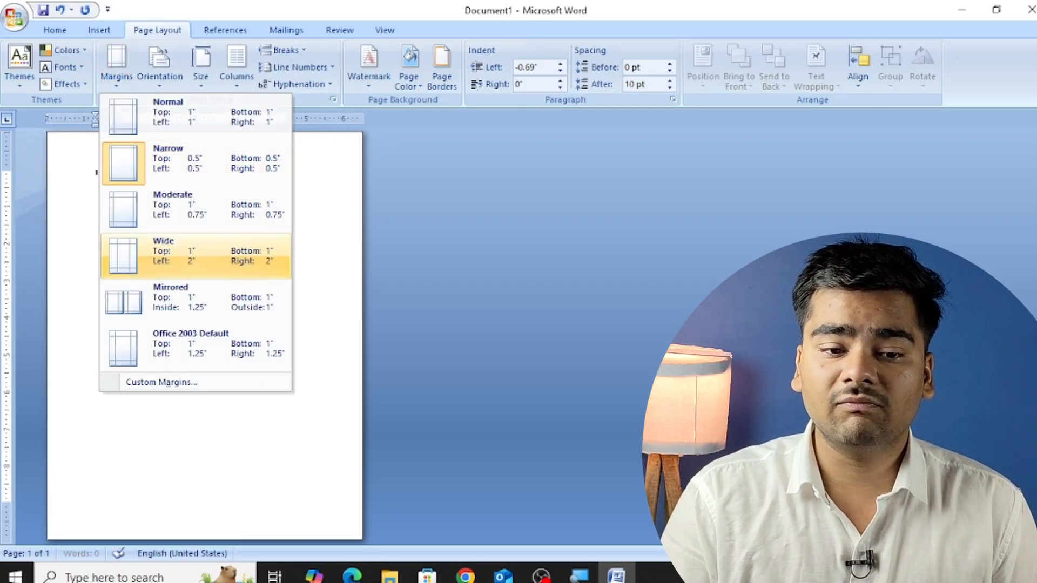
{"action": "left_click", "coordinate": [123, 254]}
Apply the Office 2003 Default margin preset, followed by the Normal preset with 1-inch margins on all sides.
{"action": "left_click", "coordinate": [117, 67]}
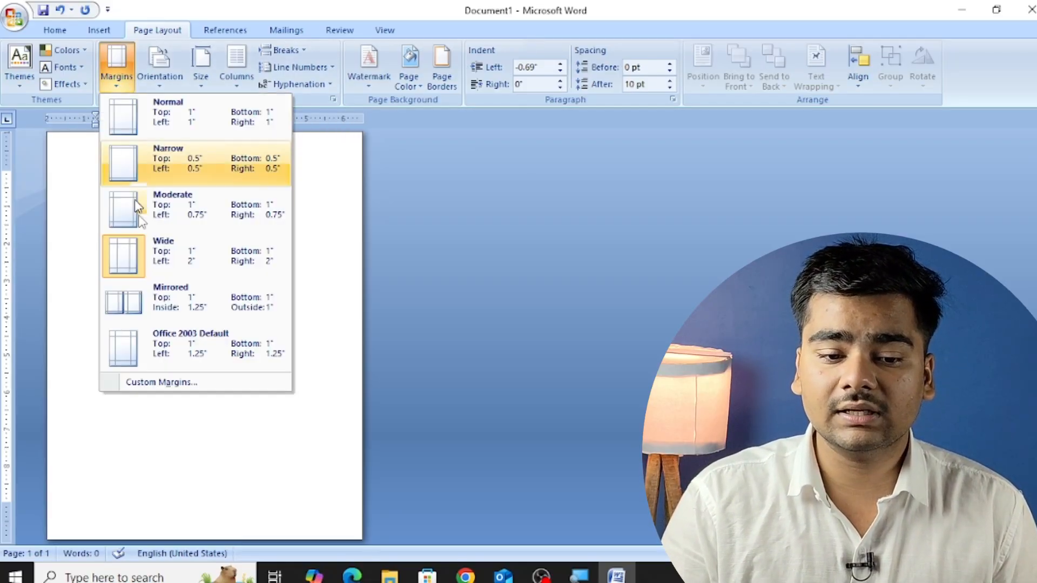
{"action": "left_click", "coordinate": [181, 336]}
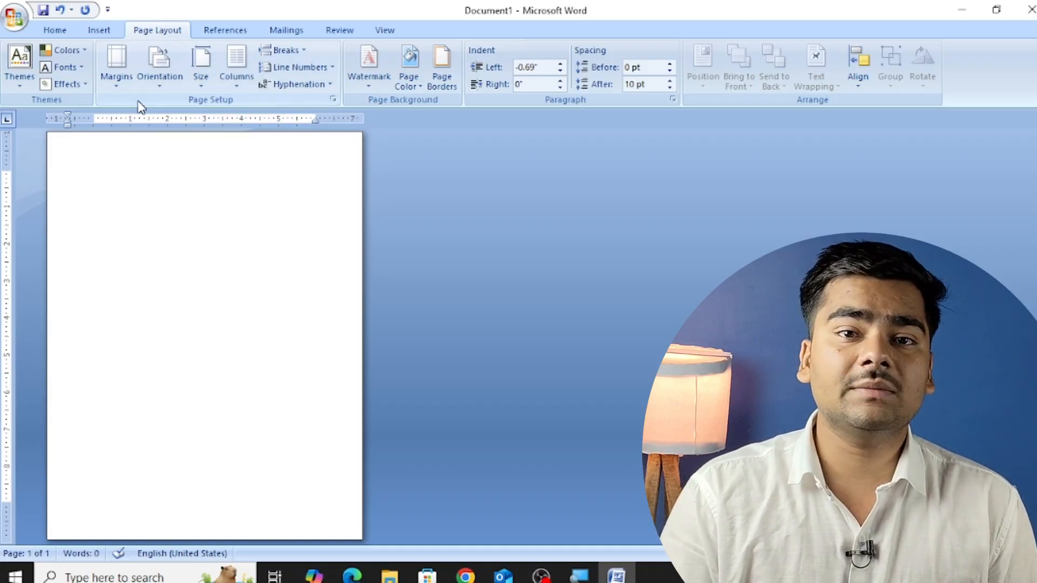
{"action": "left_click", "coordinate": [128, 89]}
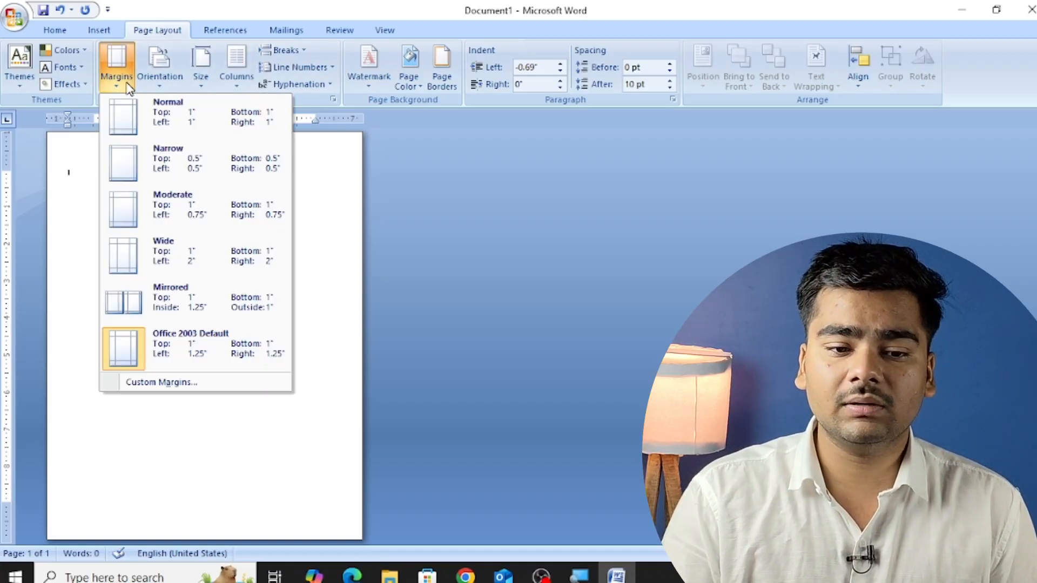
{"action": "left_click", "coordinate": [162, 123]}
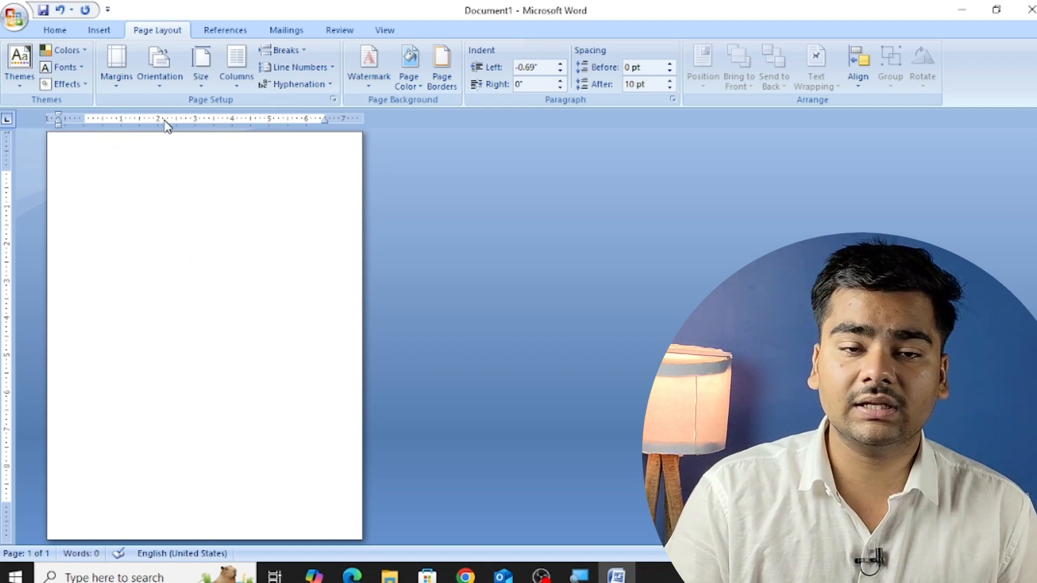
Create a new blank document.
{"action": "scroll", "coordinate": [143, 262], "scroll_direction": "up", "scroll_amount": 2, "text": "ctrl"}
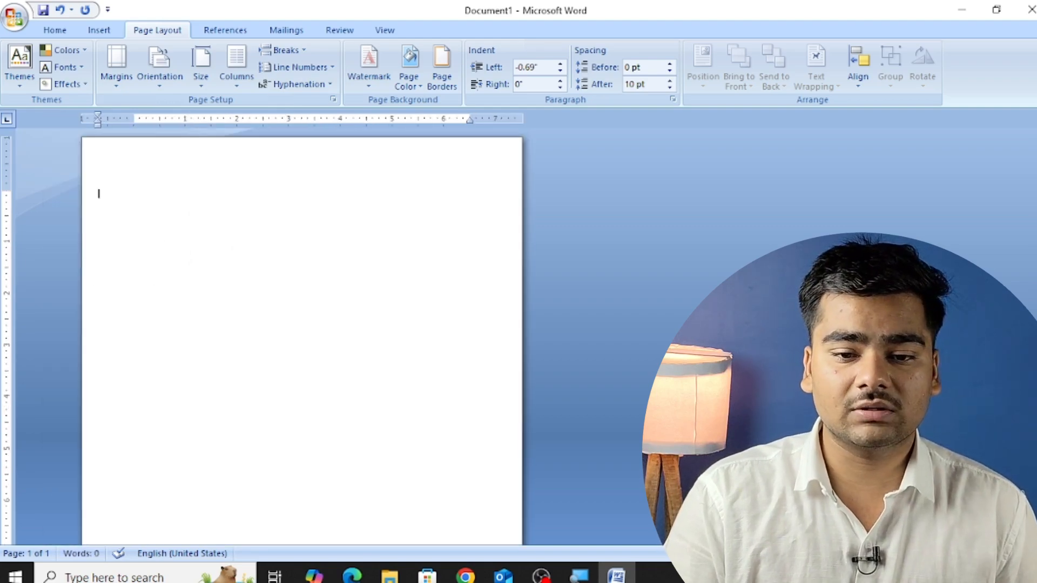
{"action": "scroll", "coordinate": [150, 230], "scroll_direction": "up", "scroll_amount": 1, "text": "ctrl"}
{"action": "key", "text": "ctrl+n"}
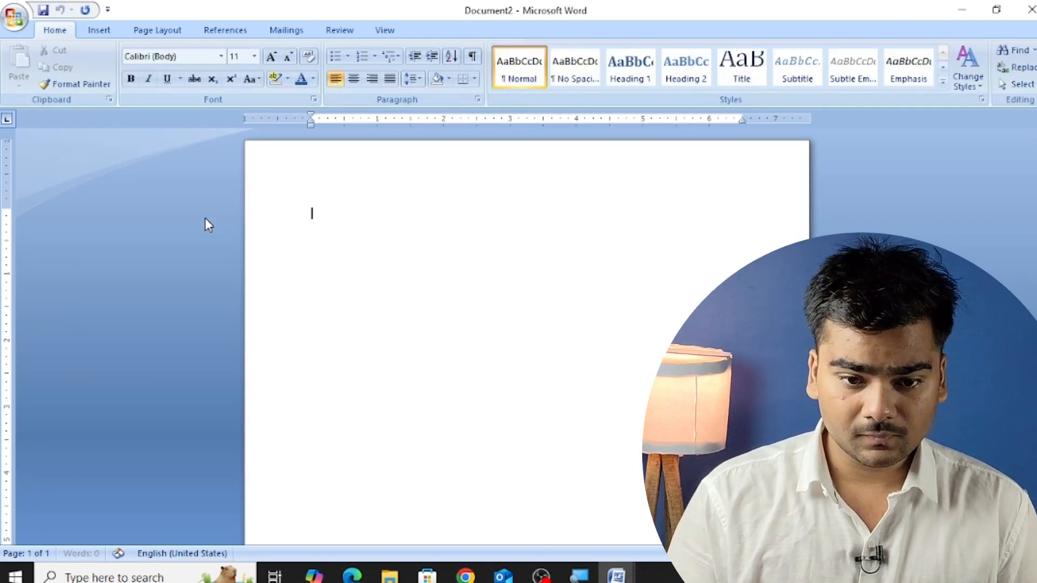
Switch the page orientation to Landscape and back to Portrait.
{"action": "left_click", "coordinate": [149, 30]}
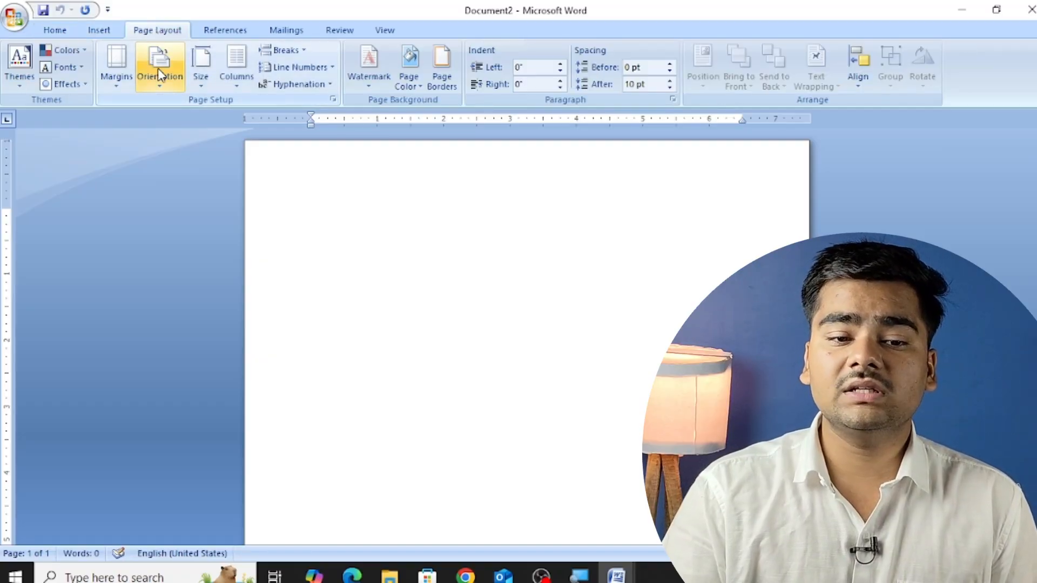
{"action": "left_click", "coordinate": [158, 68]}
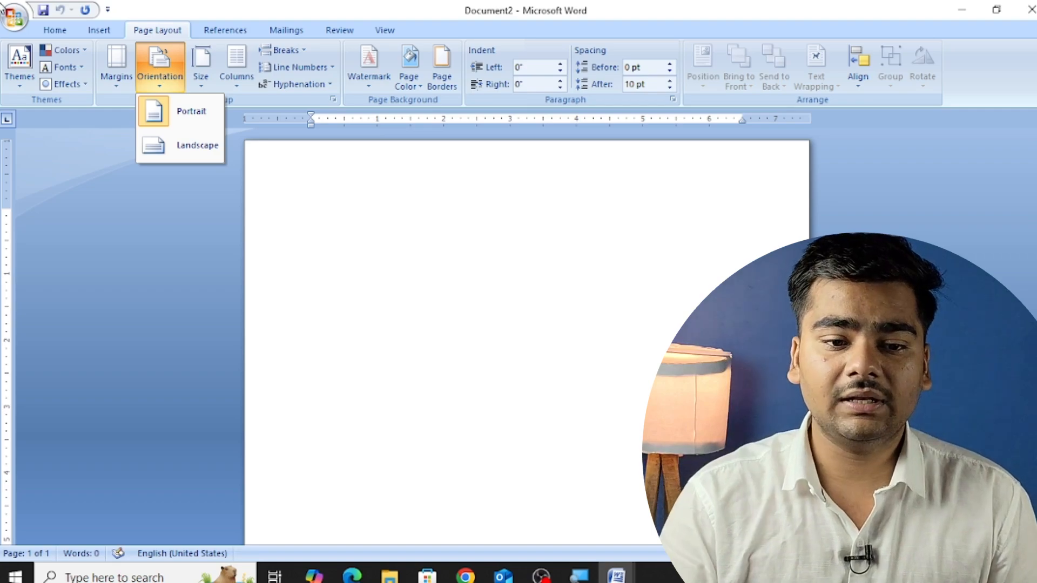
{"action": "left_click", "coordinate": [187, 144]}
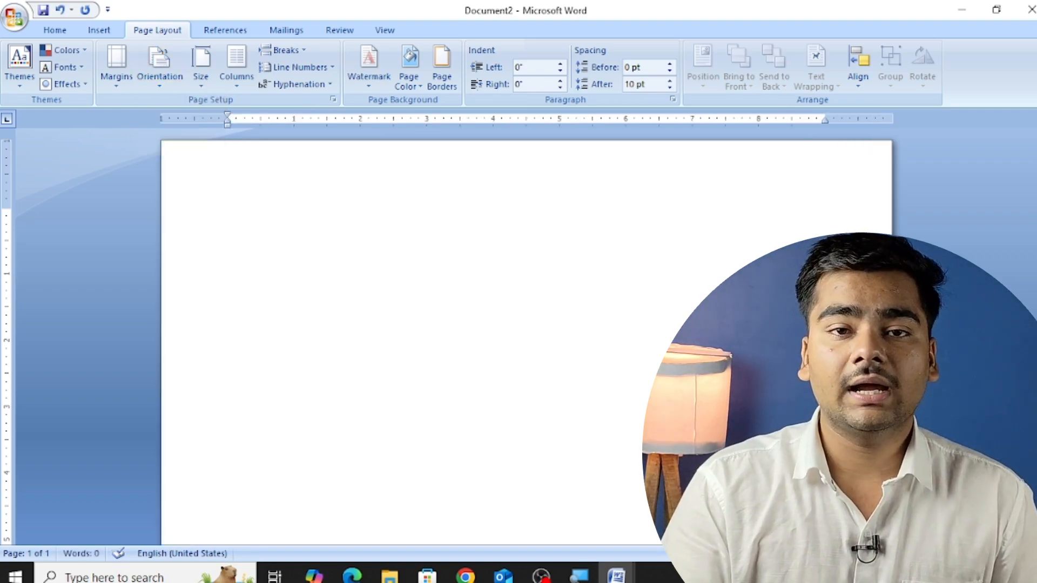
{"action": "scroll", "coordinate": [464, 340], "scroll_direction": "down", "scroll_amount": 2}
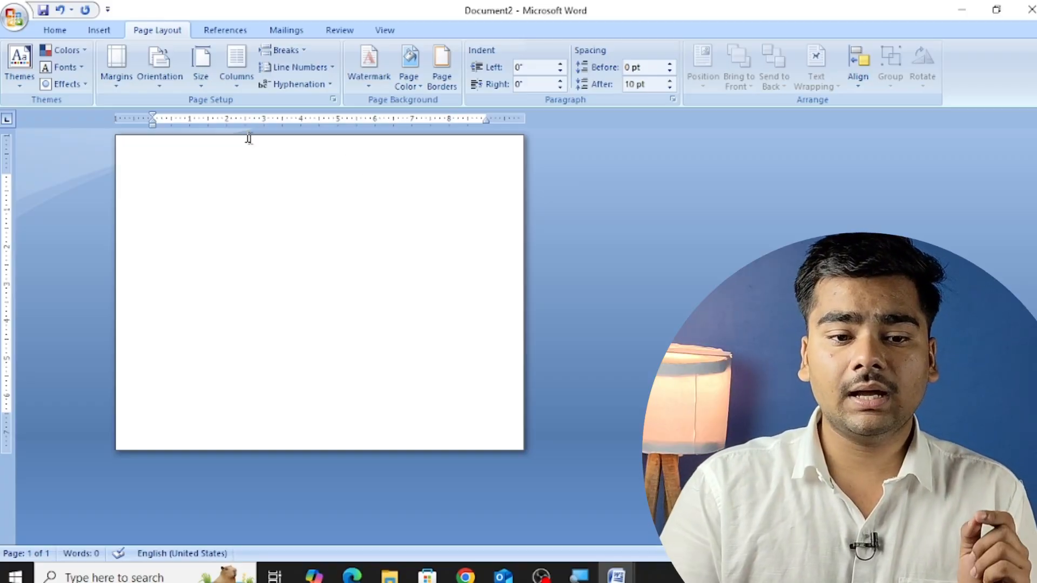
{"action": "left_click", "coordinate": [160, 64]}
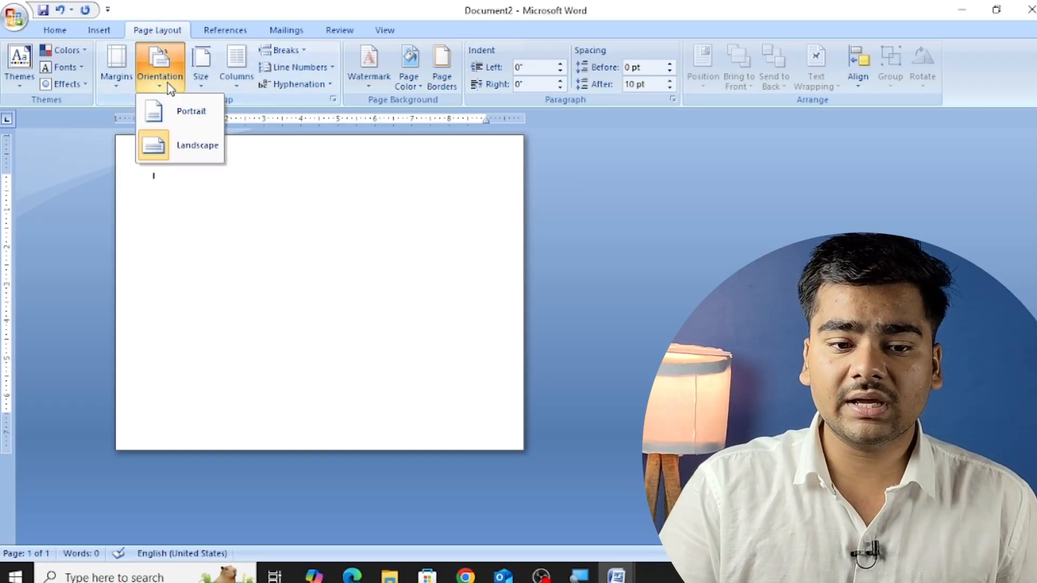
{"action": "left_click", "coordinate": [187, 115]}
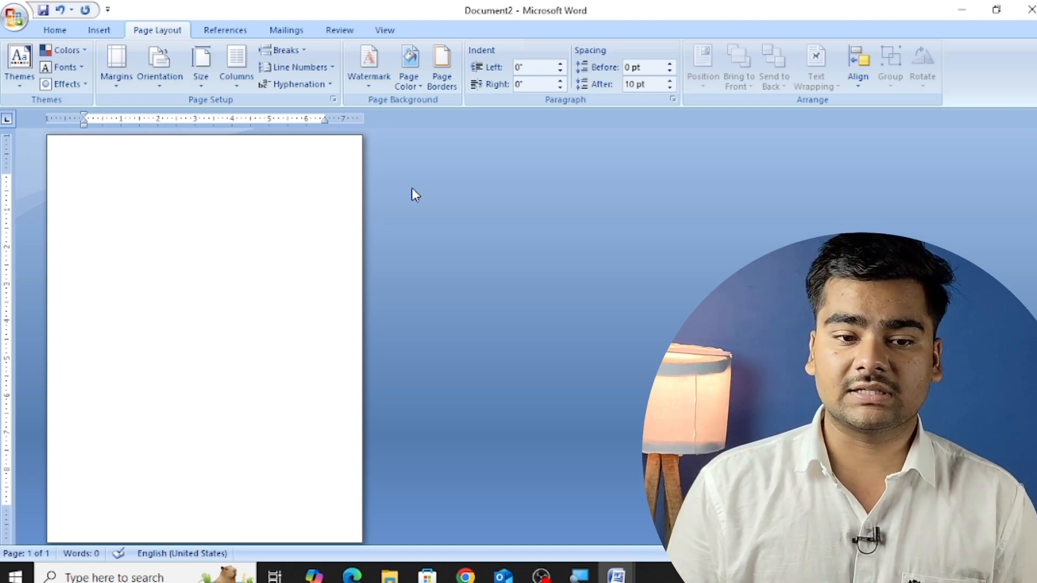
Set the paper size to A4 (210 x 297 mm), and return it to Letter (8.5 x 11 in).
{"action": "left_click", "coordinate": [201, 73]}
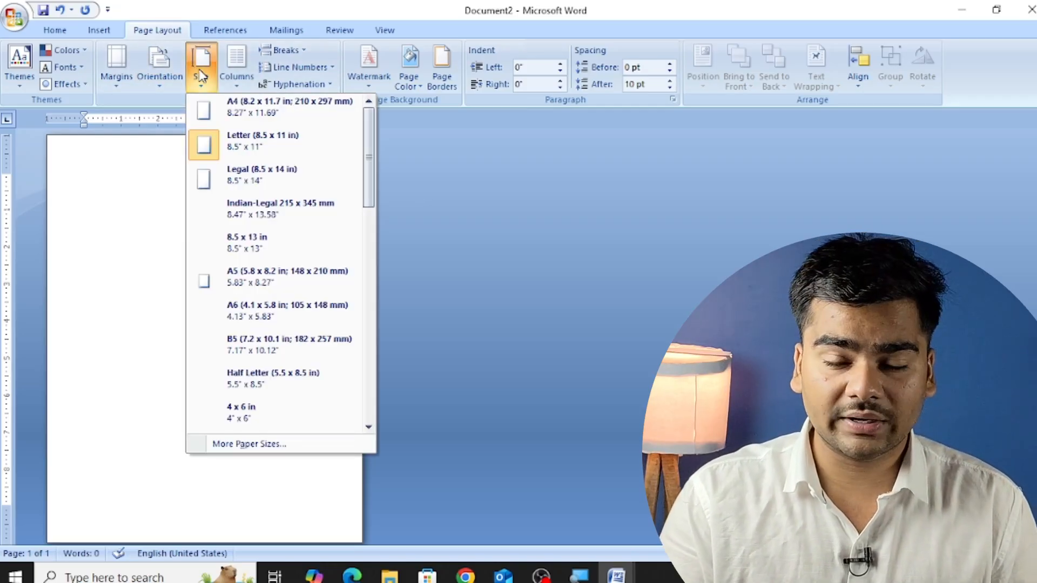
{"action": "left_click", "coordinate": [270, 108]}
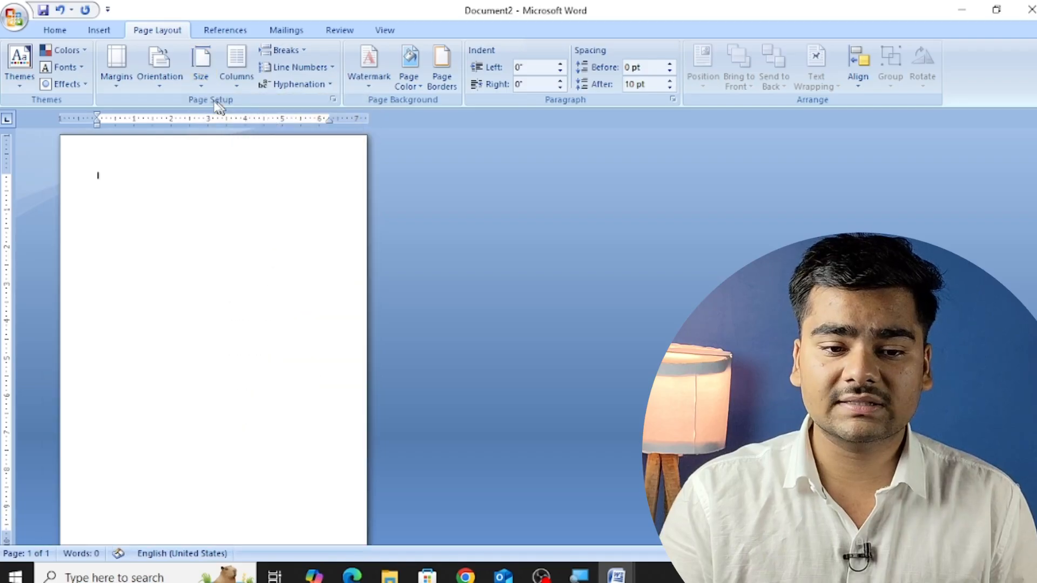
{"action": "left_click", "coordinate": [210, 81]}
{"action": "left_click", "coordinate": [228, 135]}
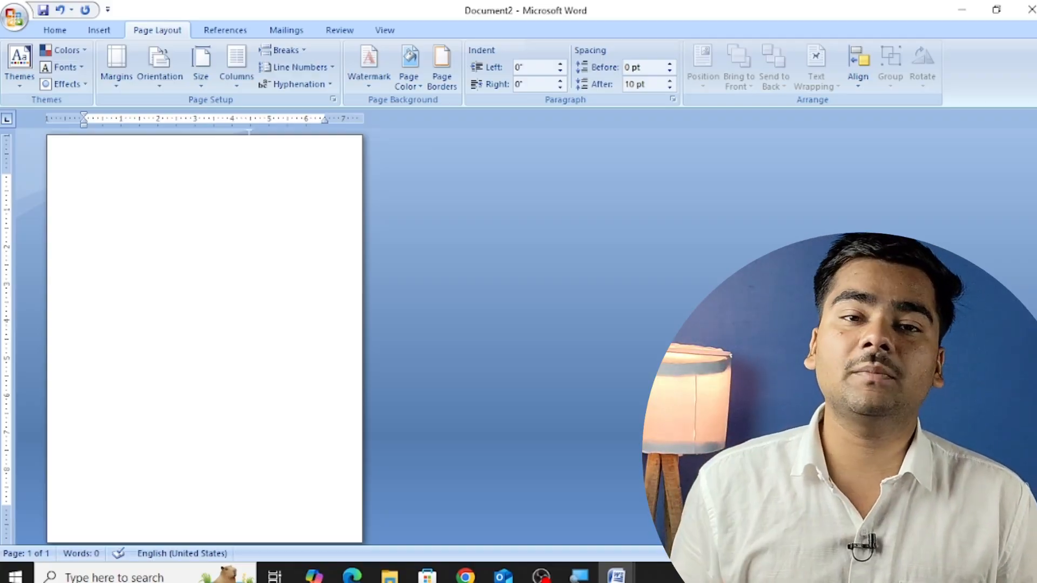
Set the paper size to B6 128 x 182 mm, and change it to Envelope C4 229 x 324 mm.
{"action": "left_click", "coordinate": [208, 87]}
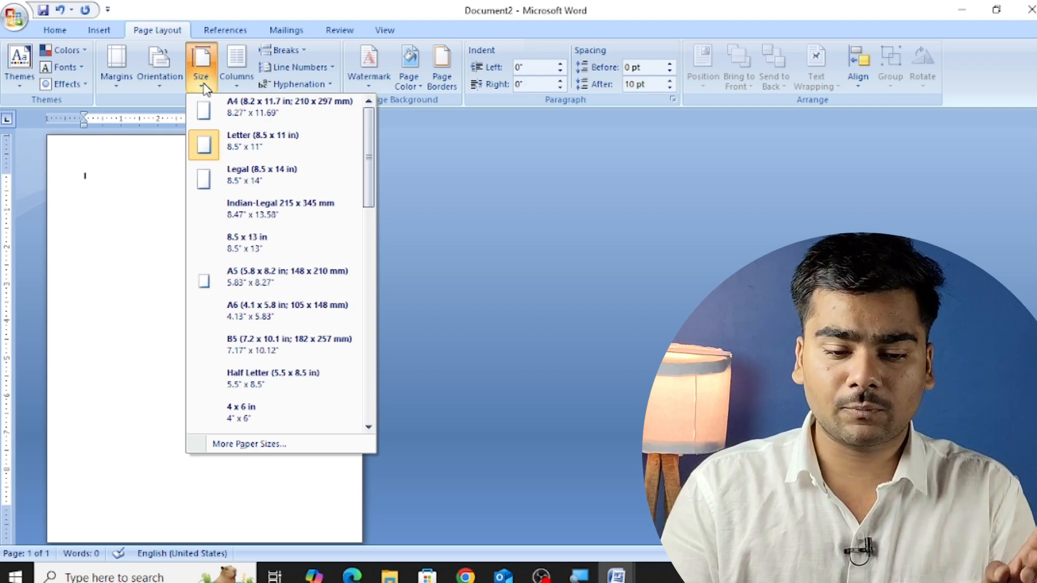
{"action": "left_click", "coordinate": [373, 427]}
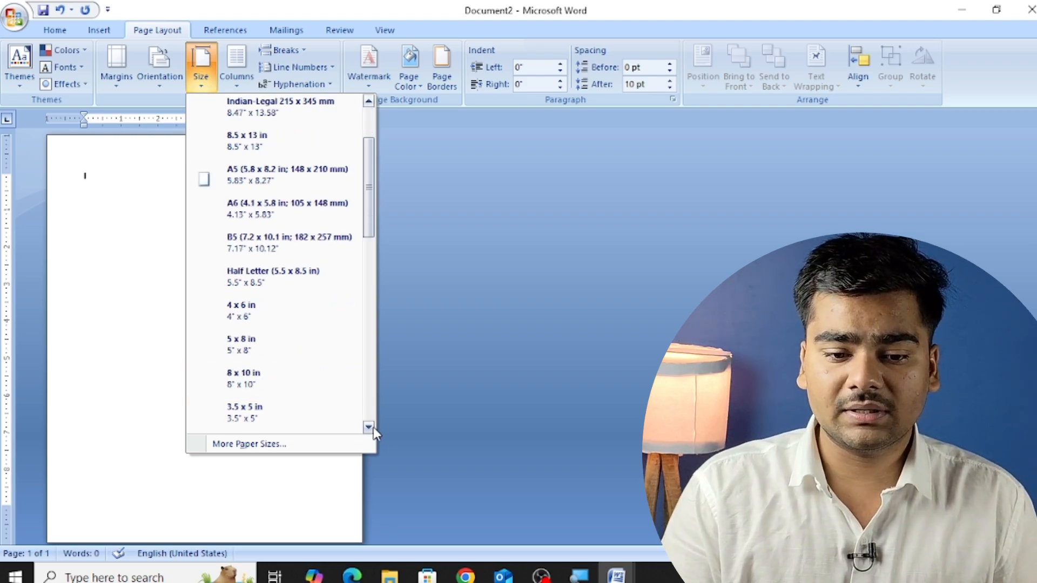
{"action": "left_click_drag", "start_coordinate": [374, 427], "coordinate": [369, 429]}
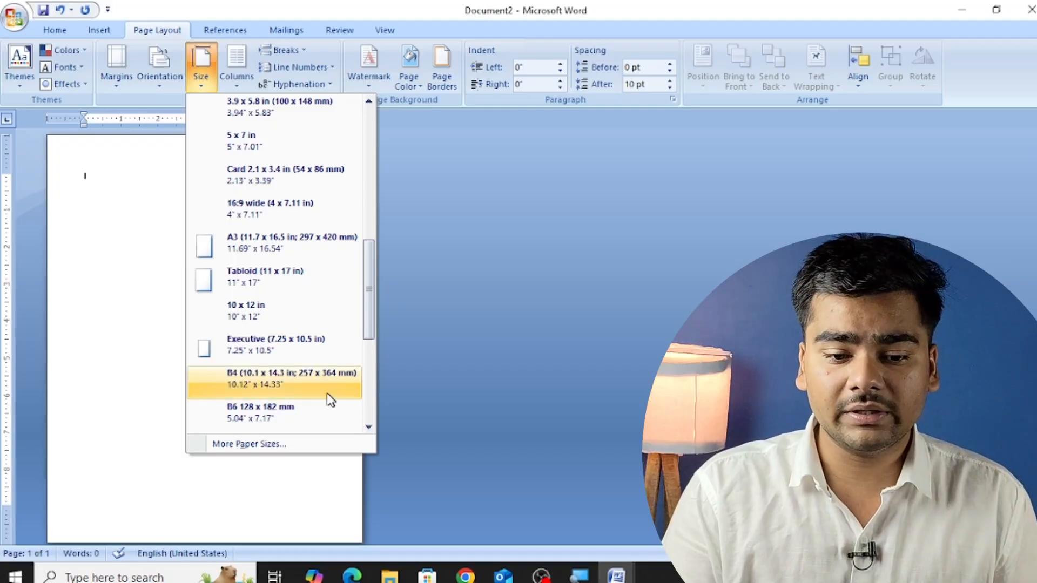
{"action": "left_click", "coordinate": [322, 412]}
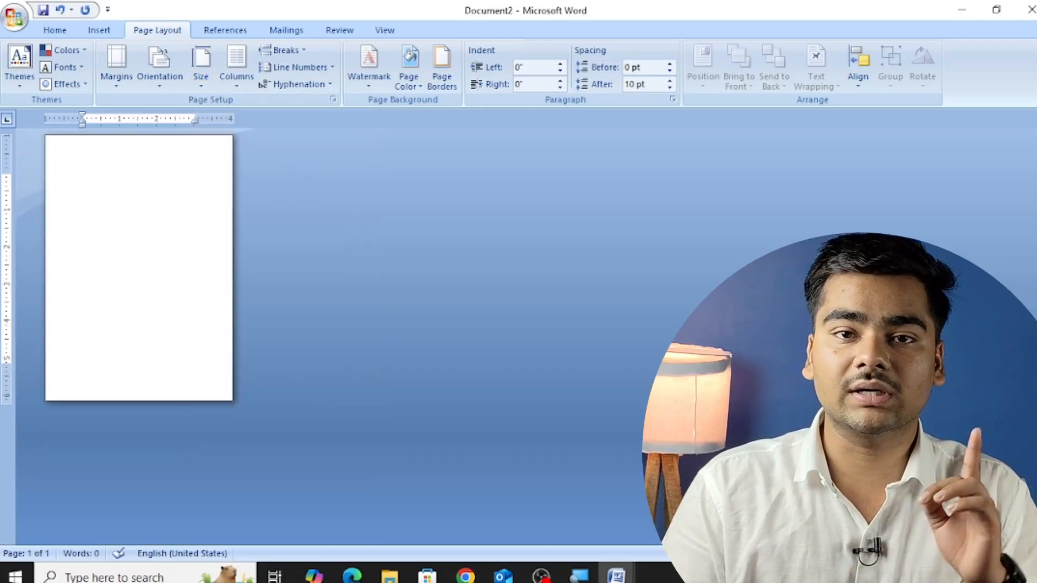
{"action": "left_click", "coordinate": [200, 78]}
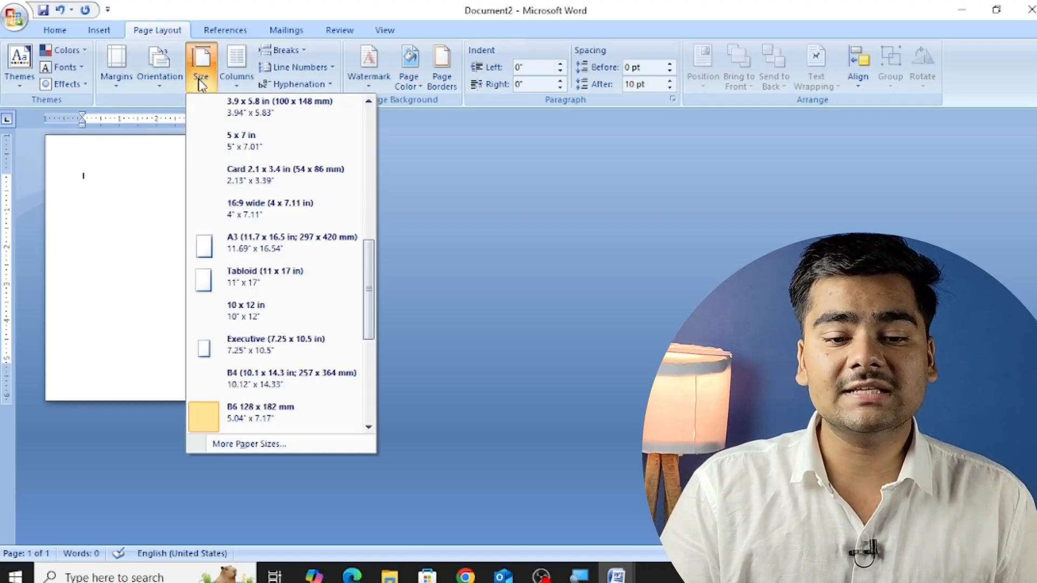
{"action": "left_click_drag", "start_coordinate": [367, 285], "coordinate": [375, 333]}
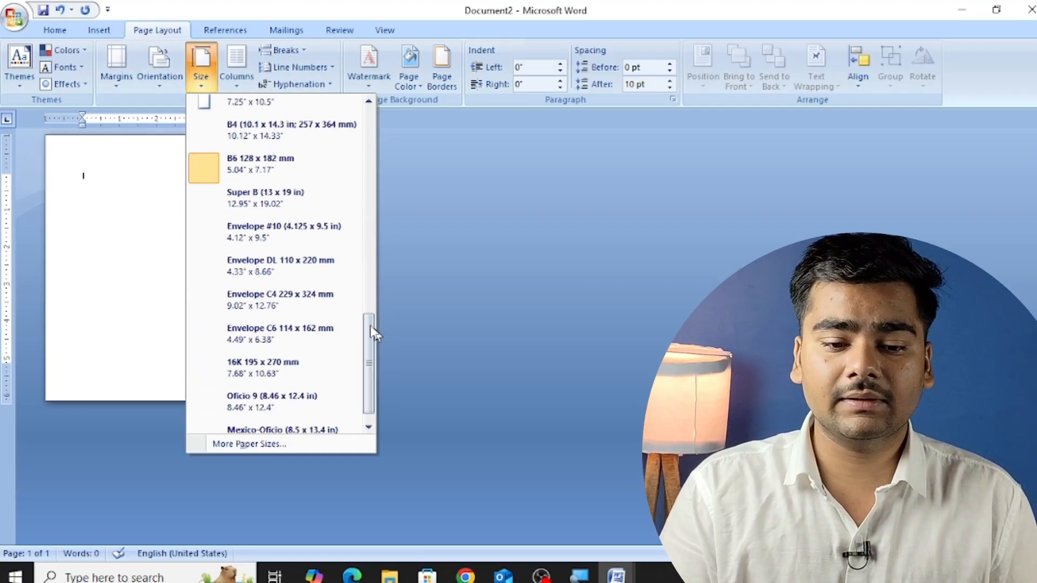
{"action": "left_click", "coordinate": [318, 305]}
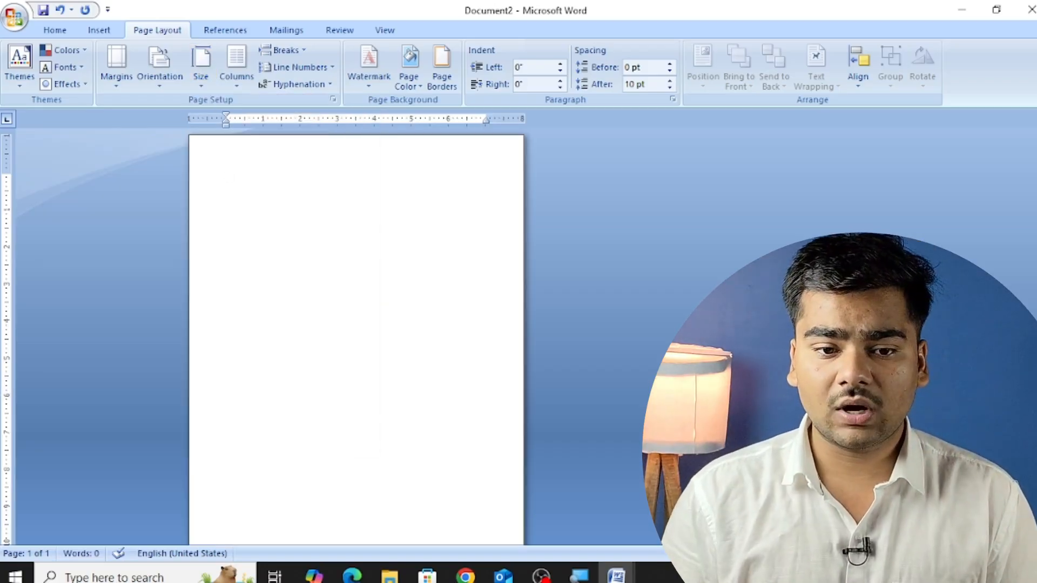
Set the paper size to A4 (210 x 297 mm).
{"action": "left_click", "coordinate": [201, 68]}
{"action": "scroll", "coordinate": [296, 182], "scroll_direction": "down", "scroll_amount": 3}
{"action": "scroll", "coordinate": [301, 248], "scroll_direction": "up", "scroll_amount": 5}
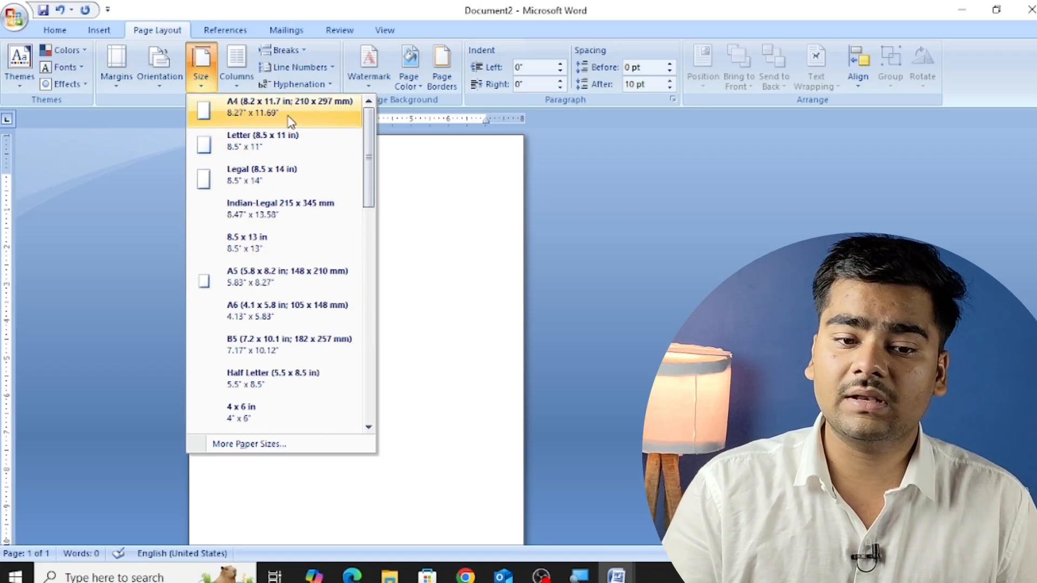
{"action": "left_click", "coordinate": [287, 108]}
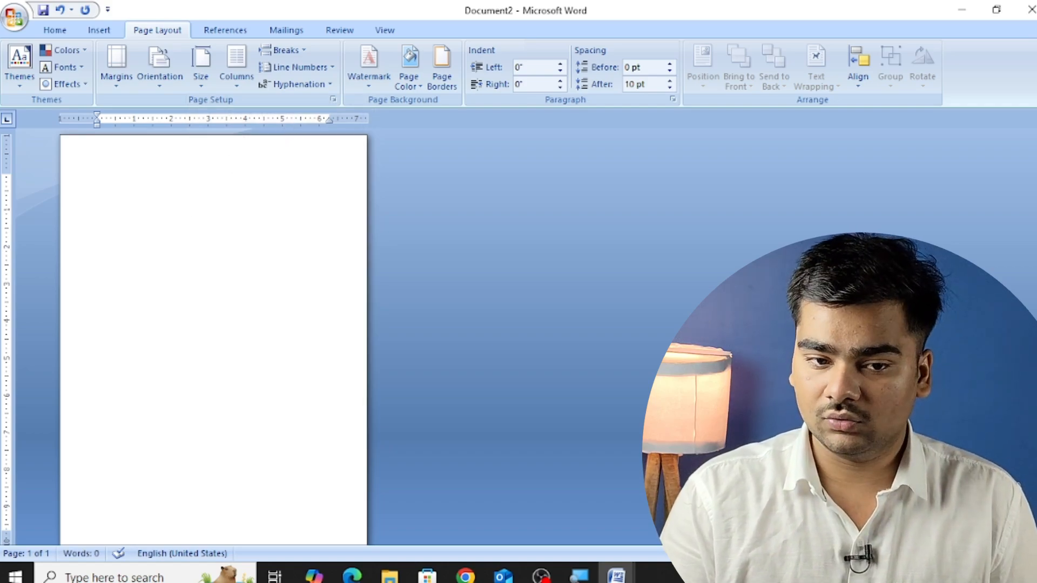
Split the page into two equal columns.
{"action": "scroll", "coordinate": [185, 216], "scroll_direction": "up", "scroll_amount": 3}
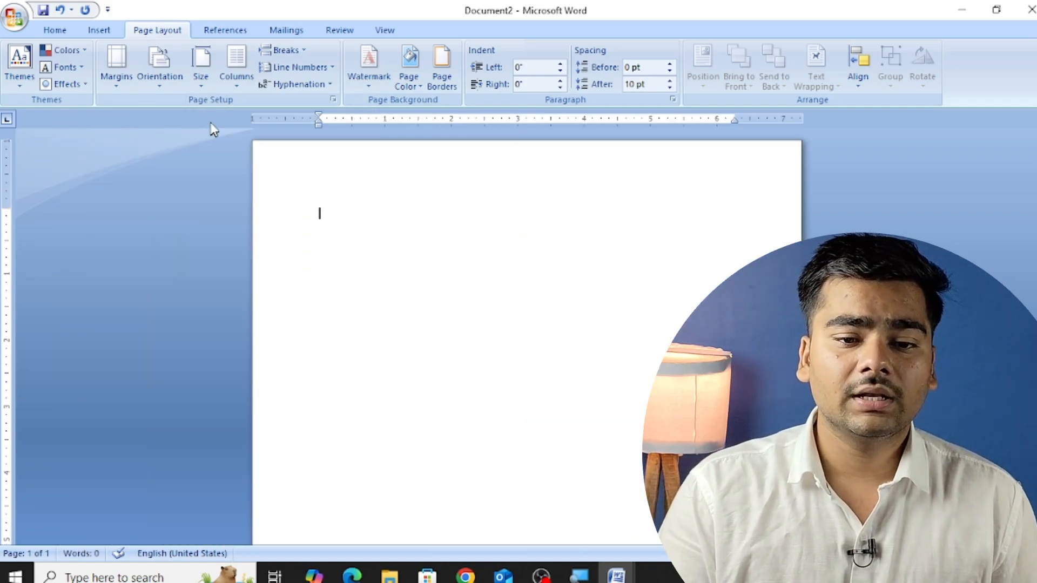
{"action": "left_click", "coordinate": [238, 83]}
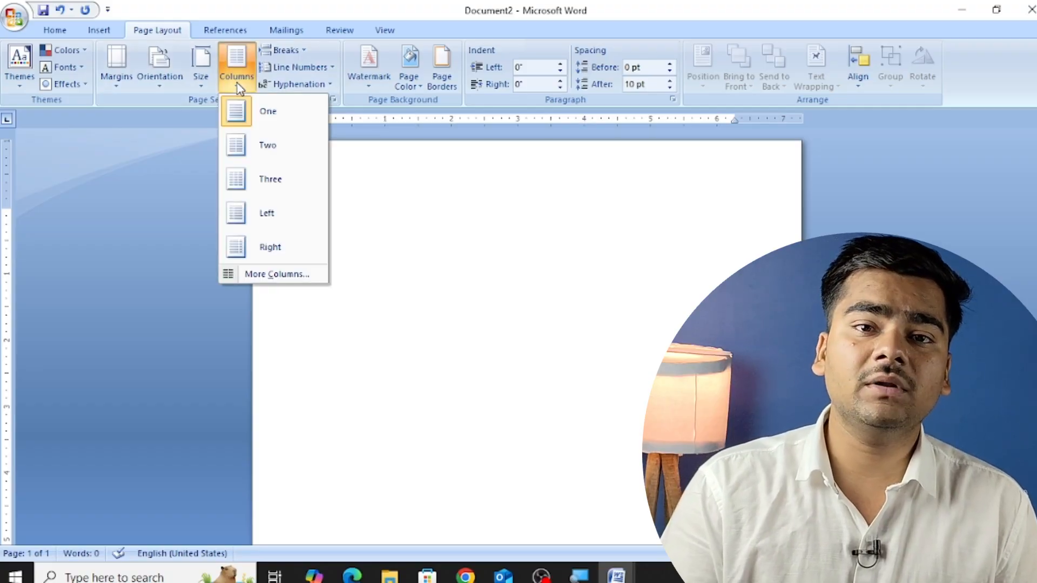
{"action": "left_click", "coordinate": [238, 84]}
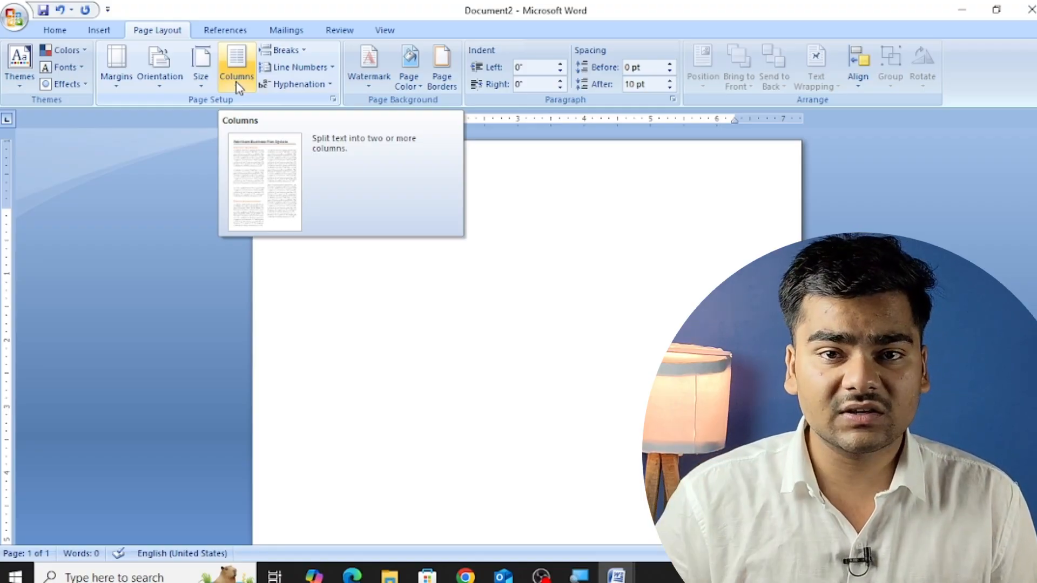
{"action": "left_click", "coordinate": [239, 86]}
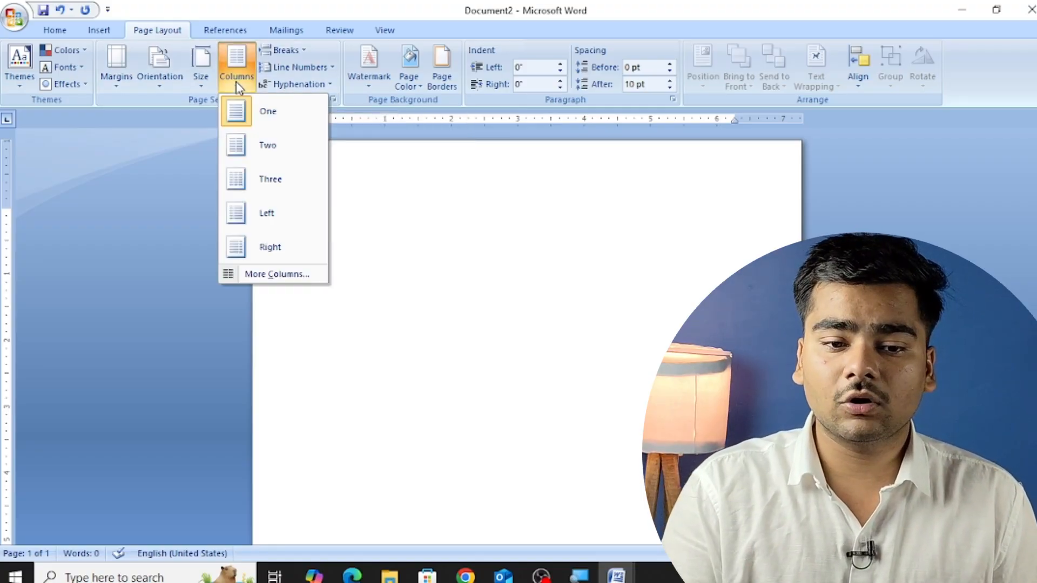
{"action": "left_click", "coordinate": [263, 147]}
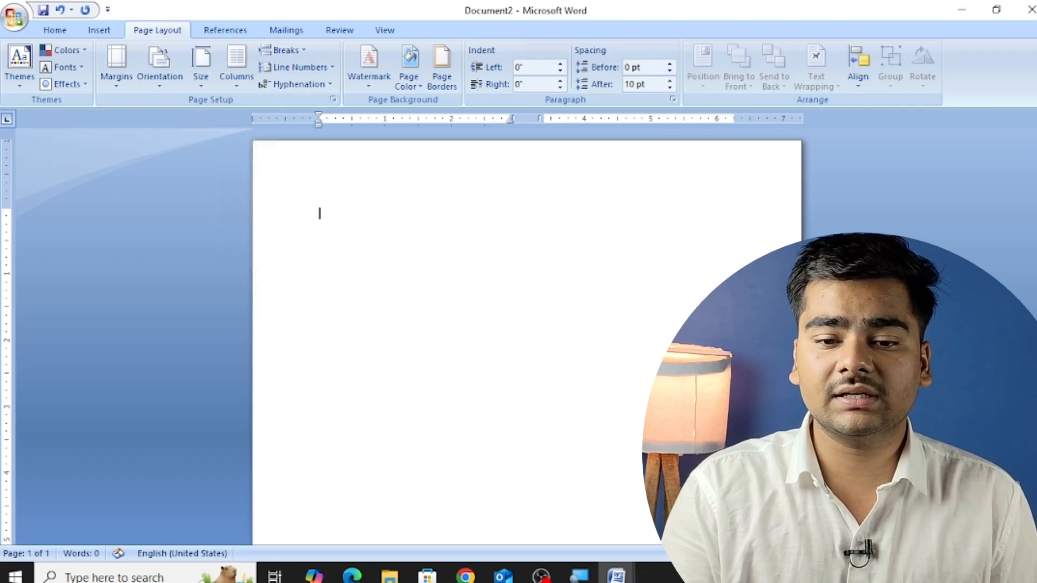
{"action": "left_click", "coordinate": [510, 119]}
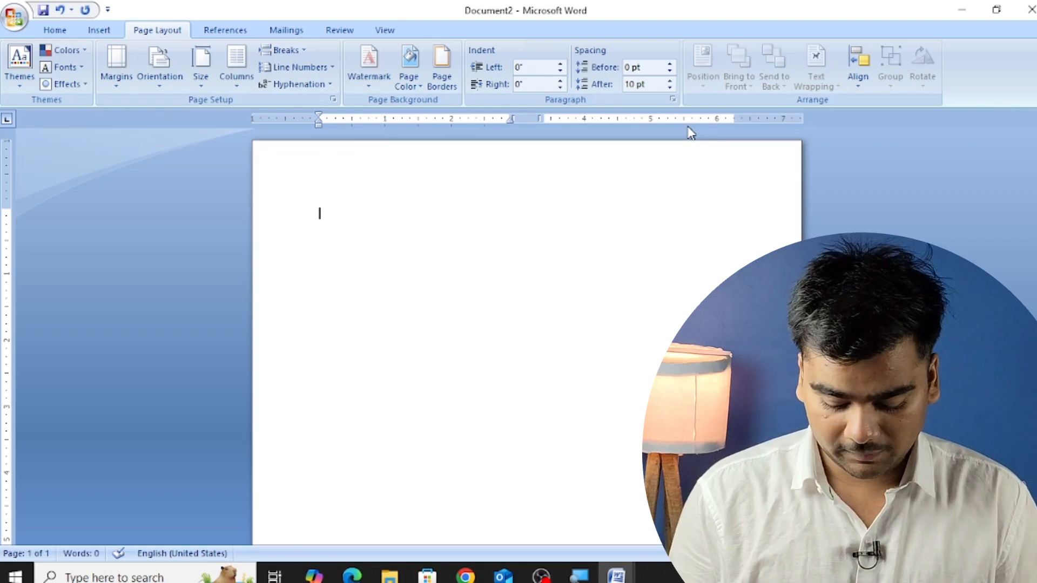
Generate sample text in the first column with =rand().
{"action": "type", "text": "=rand()"}
{"action": "key", "text": "Return"}
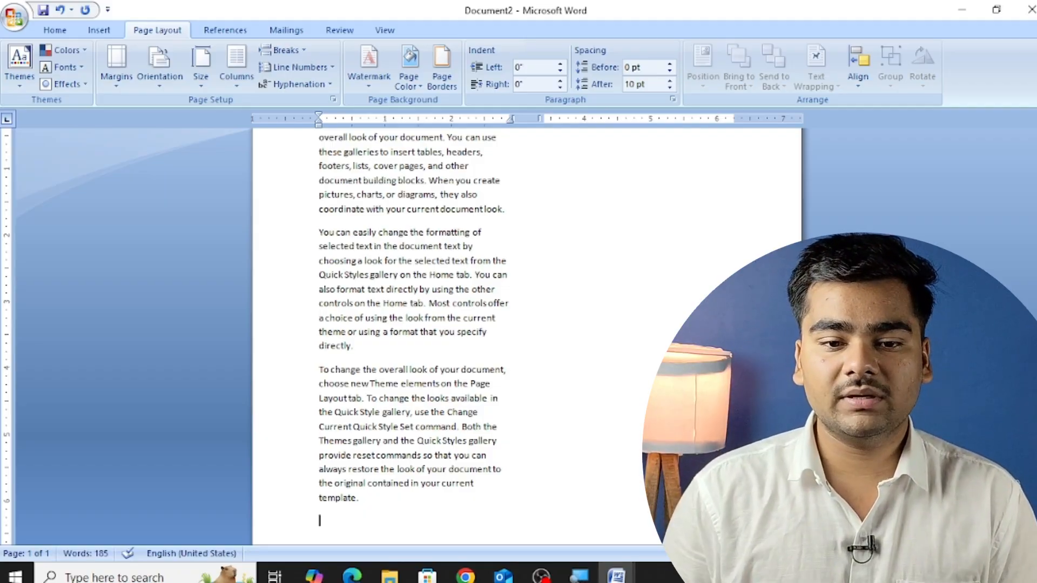
Insert a column break after the sample text and fill the second column with more text using =rand().
{"action": "scroll", "coordinate": [410, 324], "scroll_direction": "up", "scroll_amount": 1}
{"action": "left_click", "coordinate": [297, 53]}
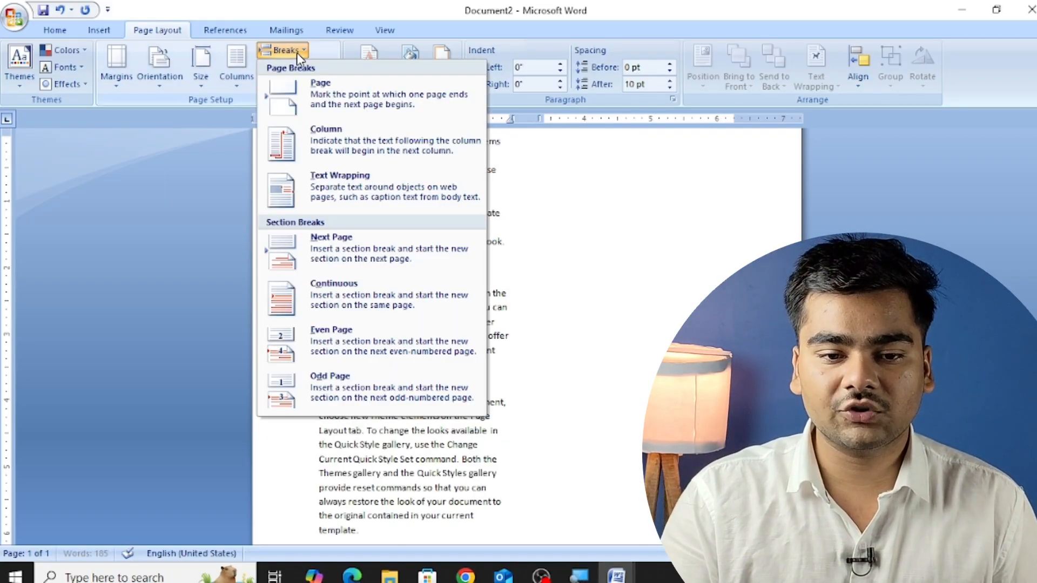
{"action": "left_click", "coordinate": [348, 140]}
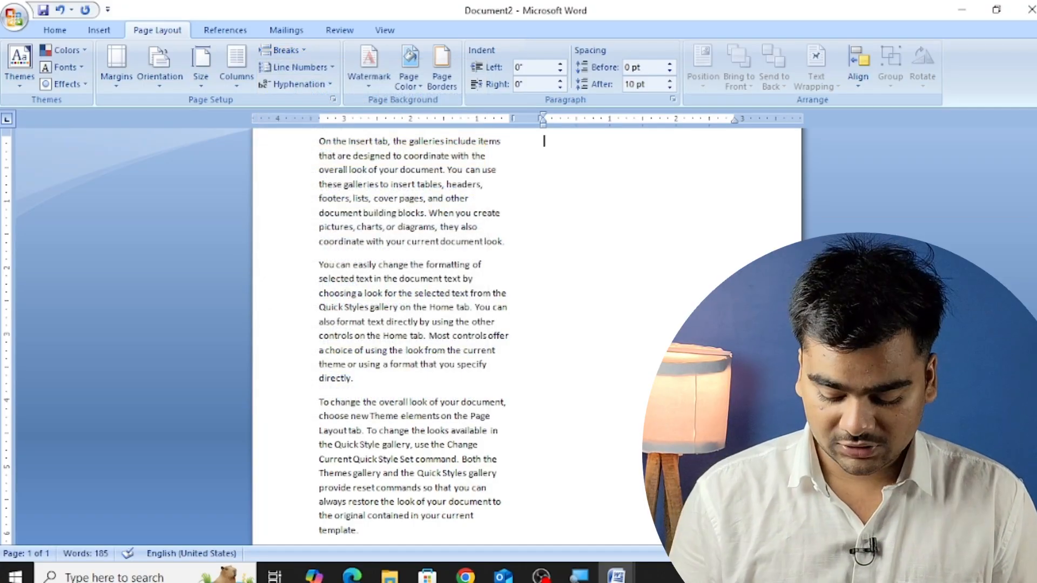
{"action": "type", "text": "=rand()"}
{"action": "key", "text": "Return"}
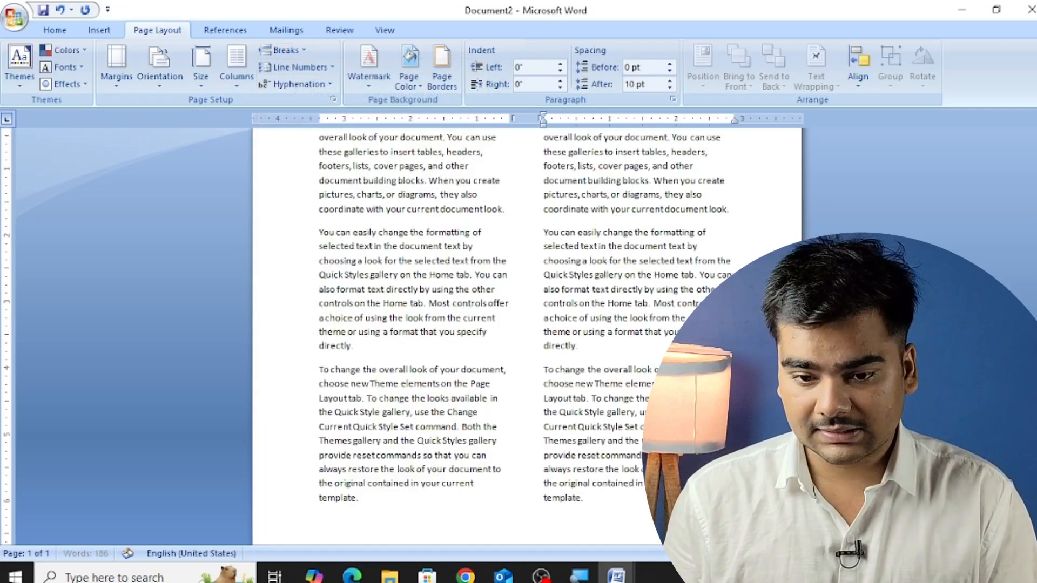
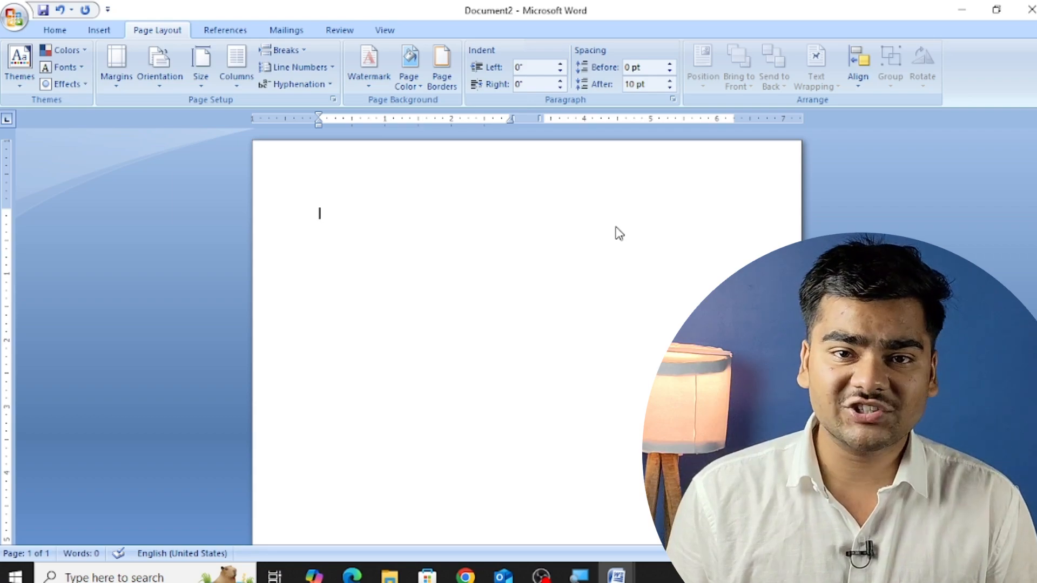
Apply the Three column preset to the page and replace it with the Left preset.
{"action": "left_click", "coordinate": [236, 68]}
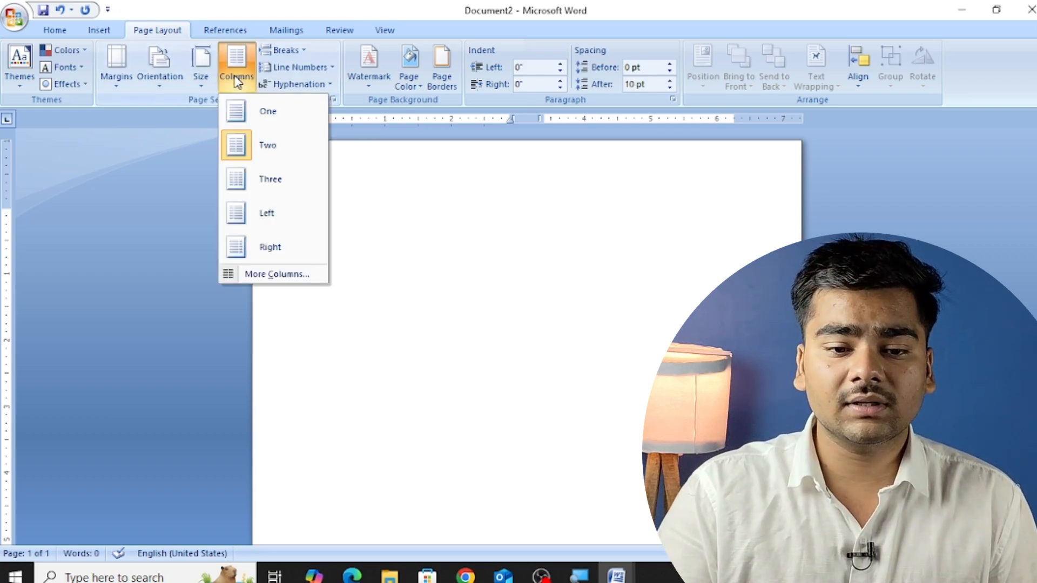
{"action": "left_click", "coordinate": [265, 179]}
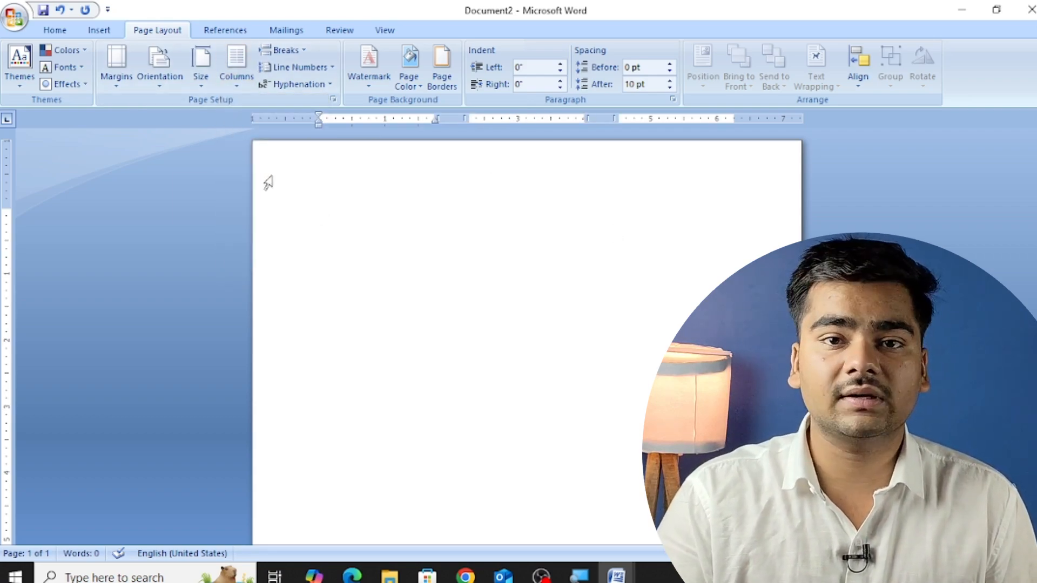
{"action": "left_click", "coordinate": [244, 84]}
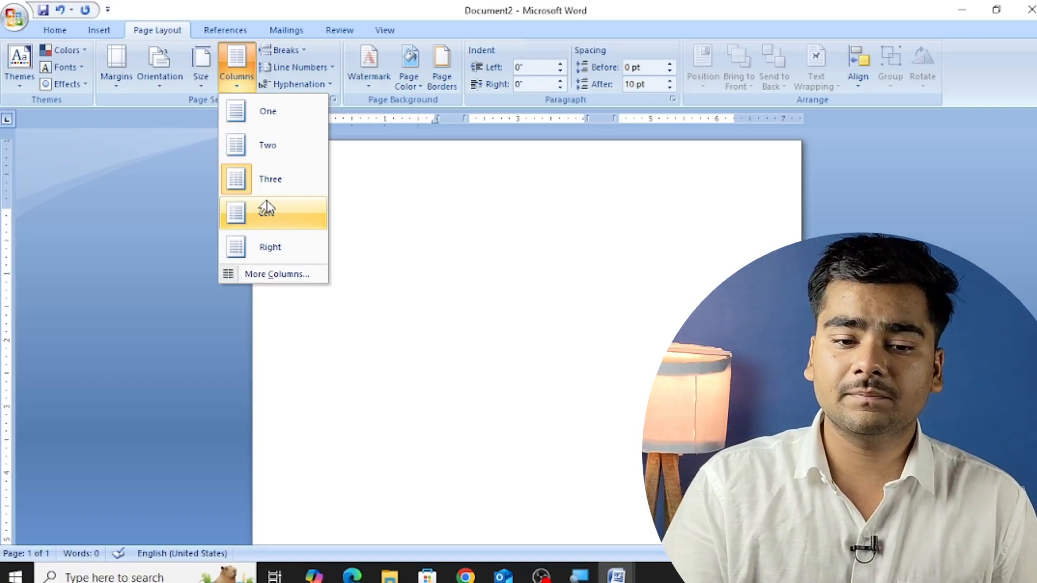
{"action": "left_click", "coordinate": [267, 214]}
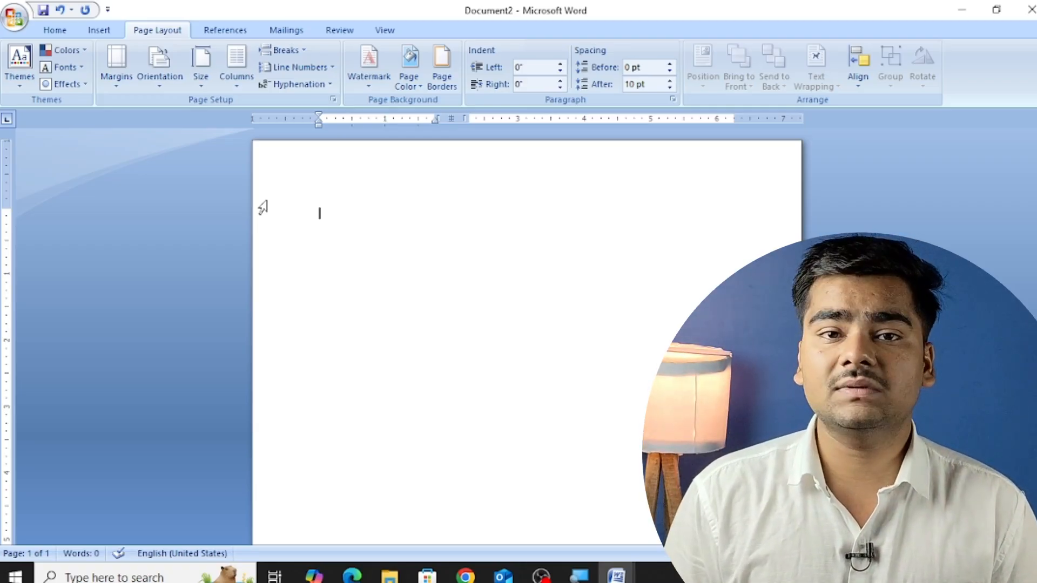
Switch the page to the Right column preset.
{"action": "left_click", "coordinate": [202, 73]}
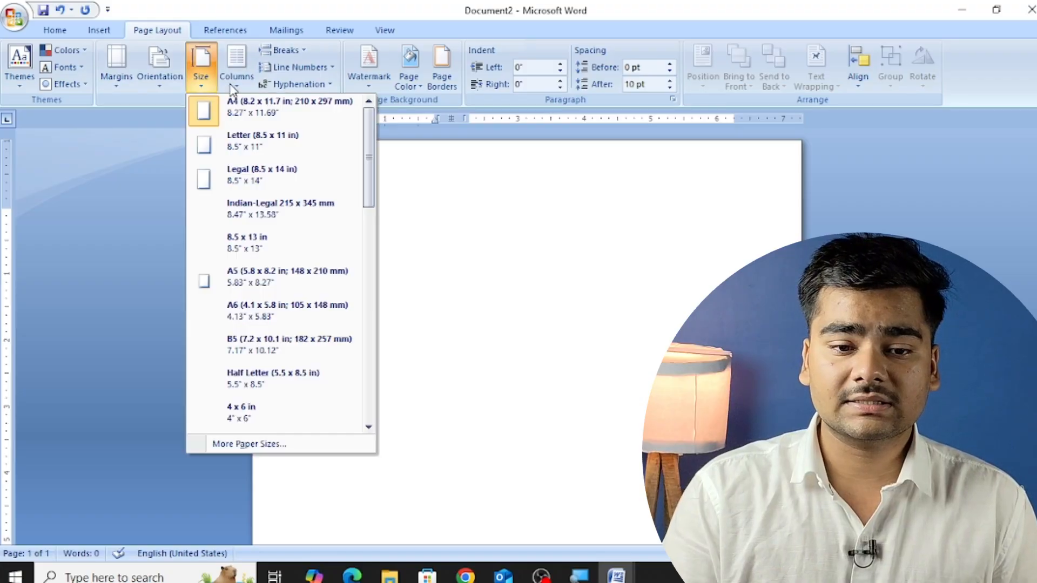
{"action": "left_click", "coordinate": [238, 80]}
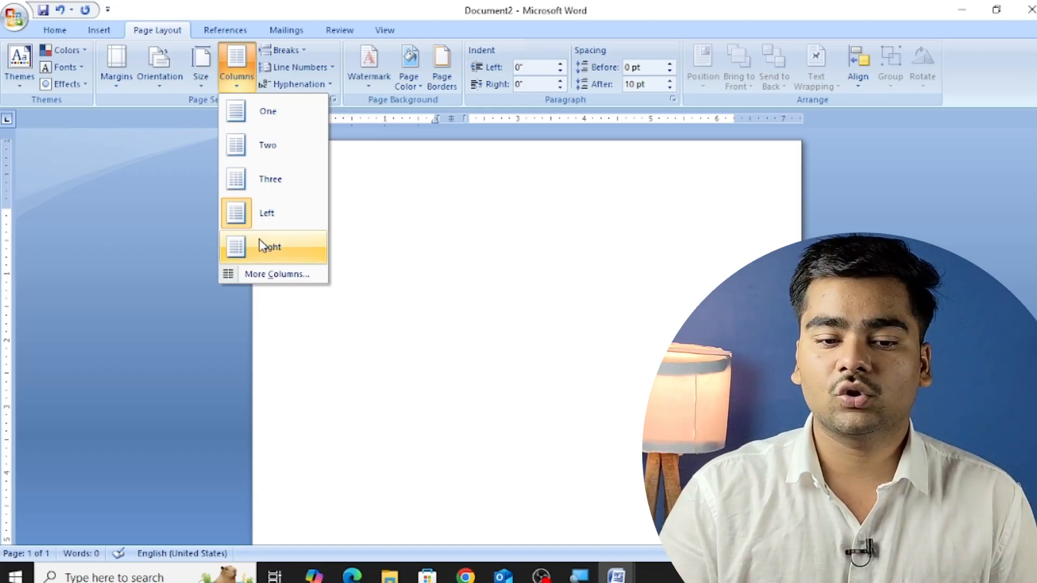
{"action": "left_click", "coordinate": [264, 247]}
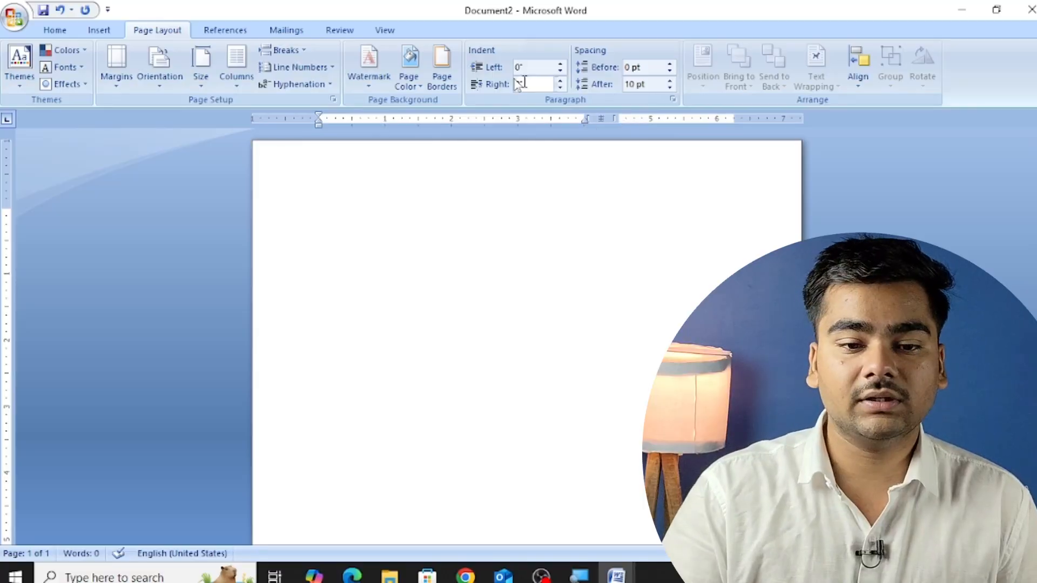
In the custom column settings, try 8 columns and reset the layout to the One preset.
{"action": "left_click", "coordinate": [236, 66]}
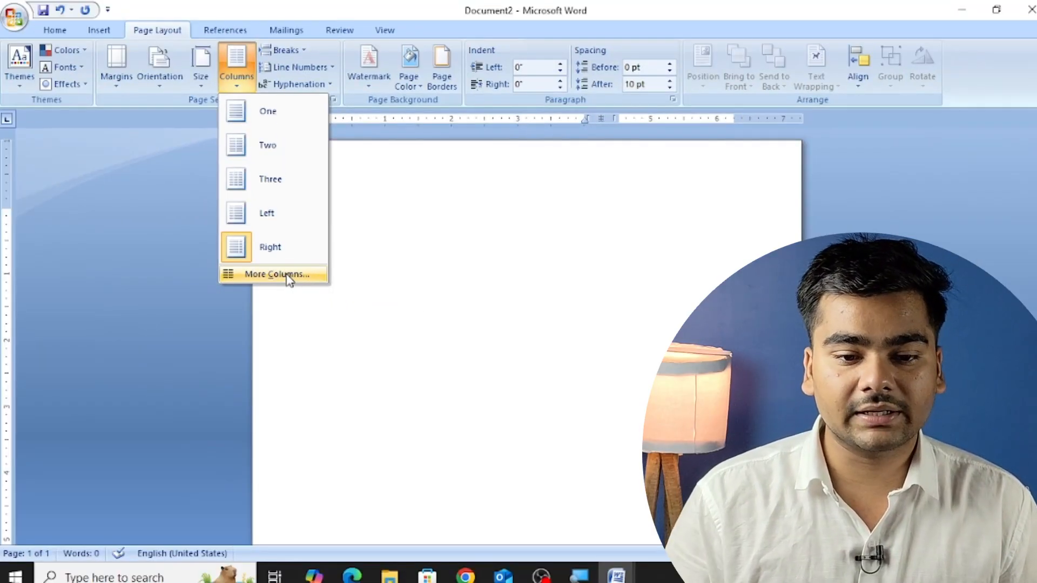
{"action": "left_click", "coordinate": [289, 276]}
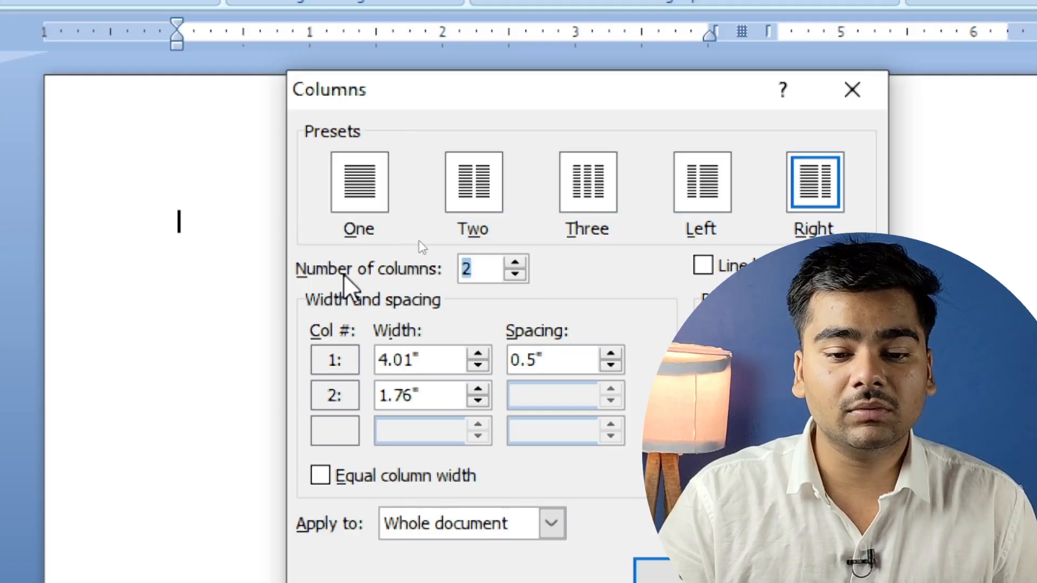
{"action": "left_click", "coordinate": [514, 263]}
{"action": "left_click", "coordinate": [514, 263]}
{"action": "left_click", "coordinate": [514, 263]}
{"action": "left_click", "coordinate": [514, 263]}
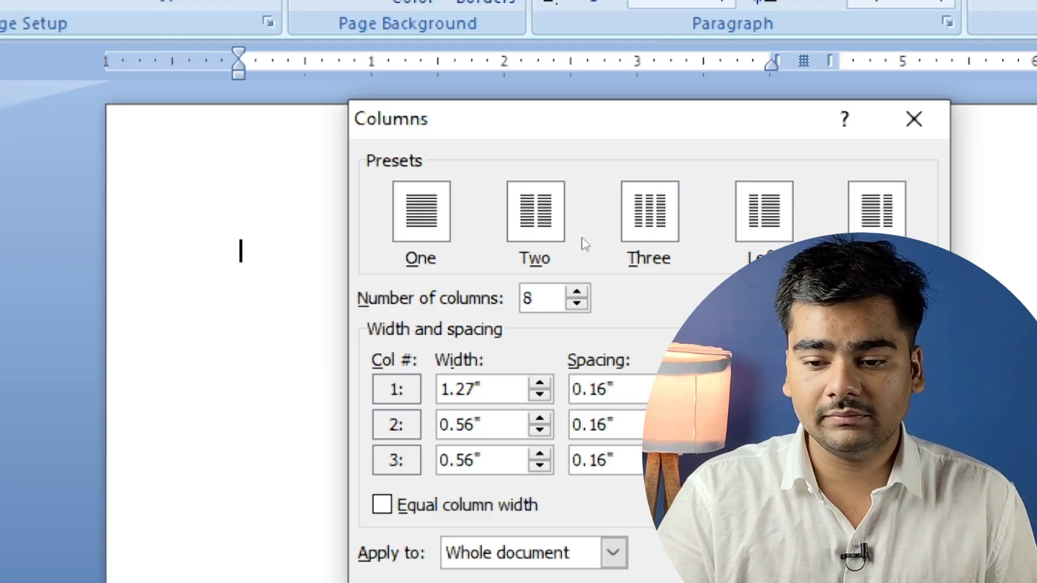
{"action": "left_click", "coordinate": [421, 221]}
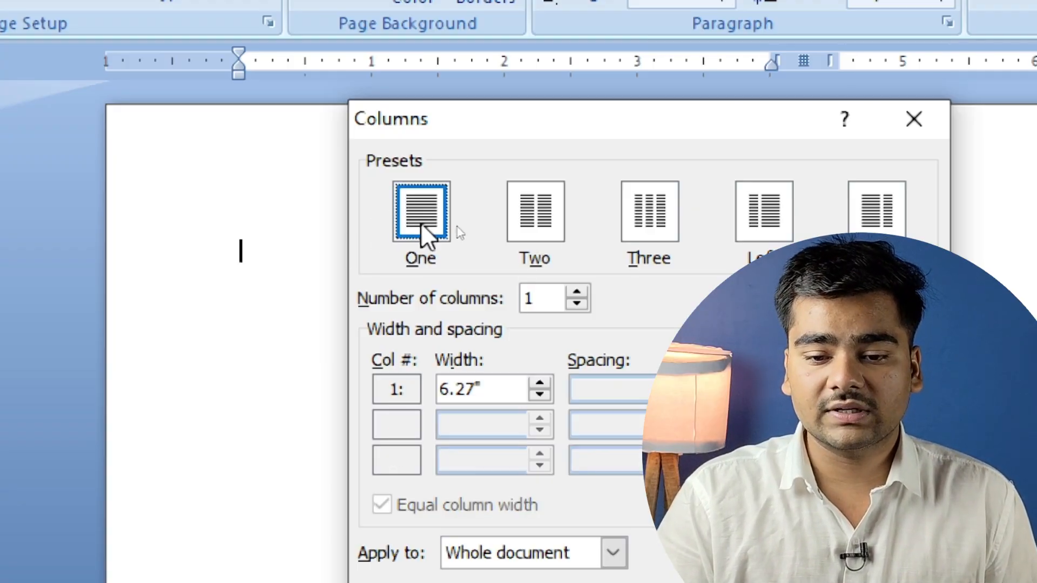
Apply 10 equal-width columns with a line between them to the whole document.
{"action": "left_click", "coordinate": [579, 292]}
{"action": "left_click", "coordinate": [576, 292]}
{"action": "left_click", "coordinate": [577, 292]}
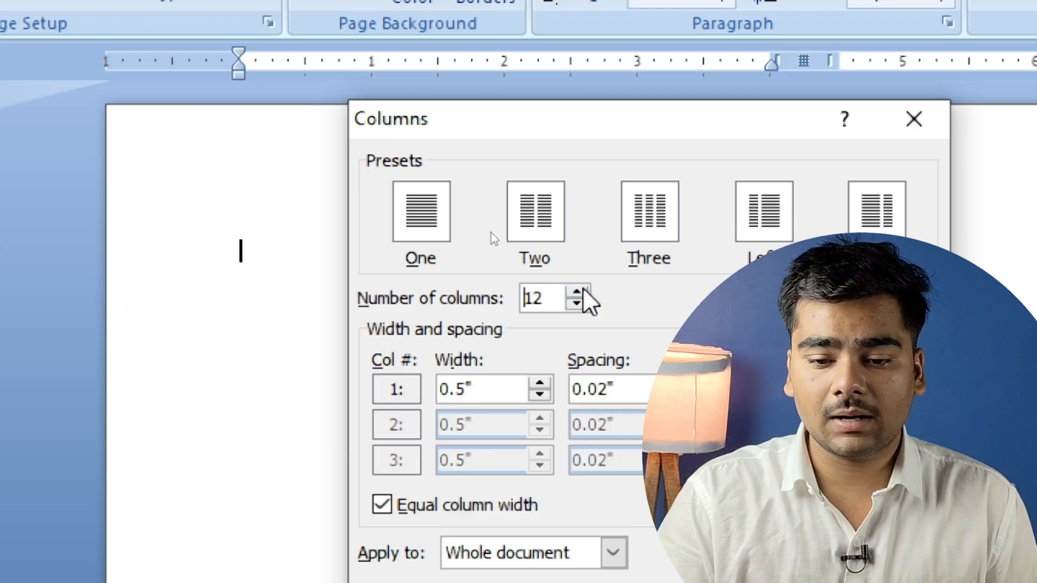
{"action": "left_click", "coordinate": [575, 305]}
{"action": "left_click", "coordinate": [576, 306]}
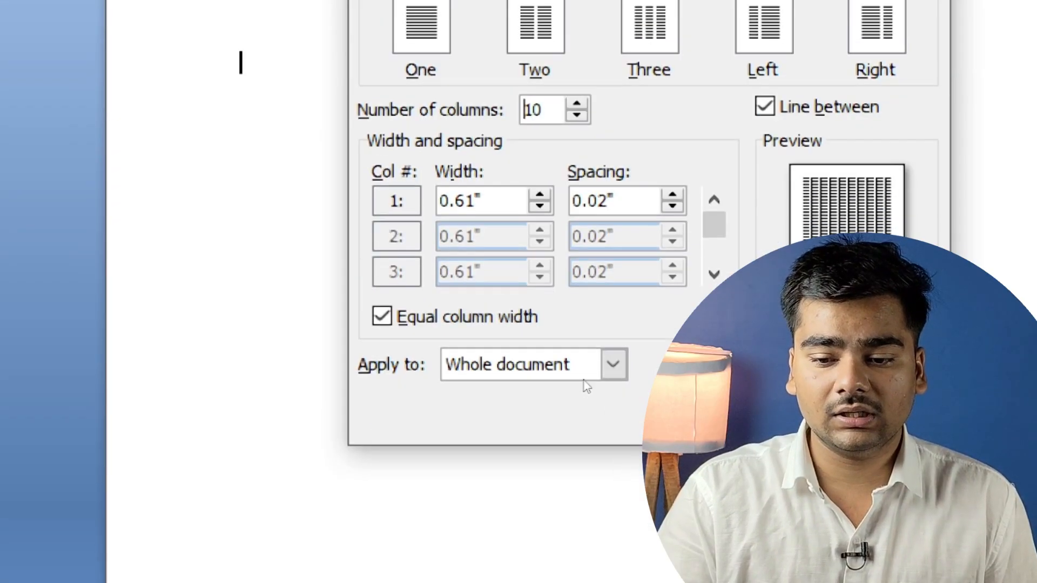
{"action": "key", "text": "Return"}
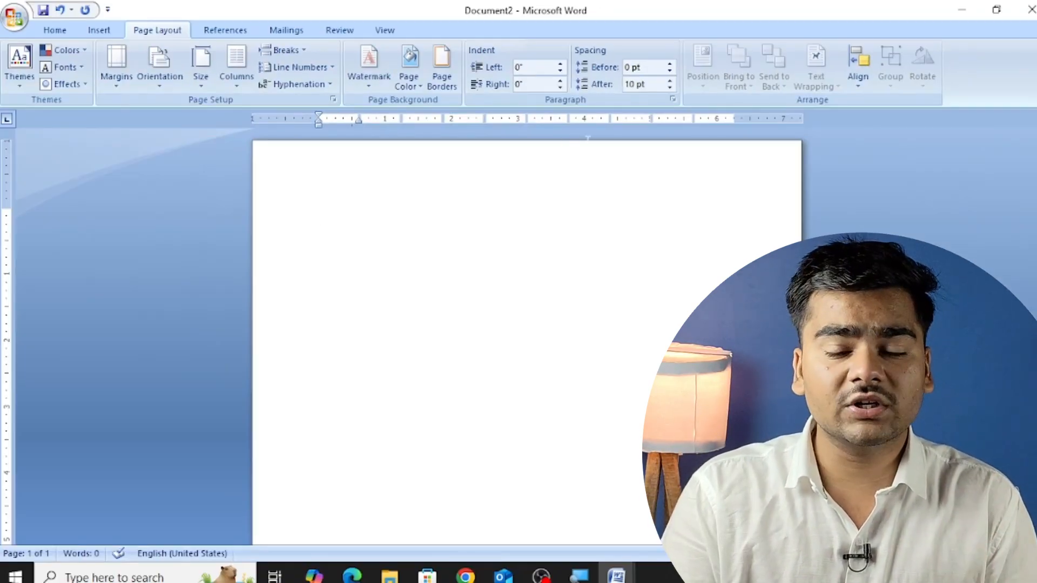
Hide the ruler and show it again.
{"action": "left_click", "coordinate": [401, 31]}
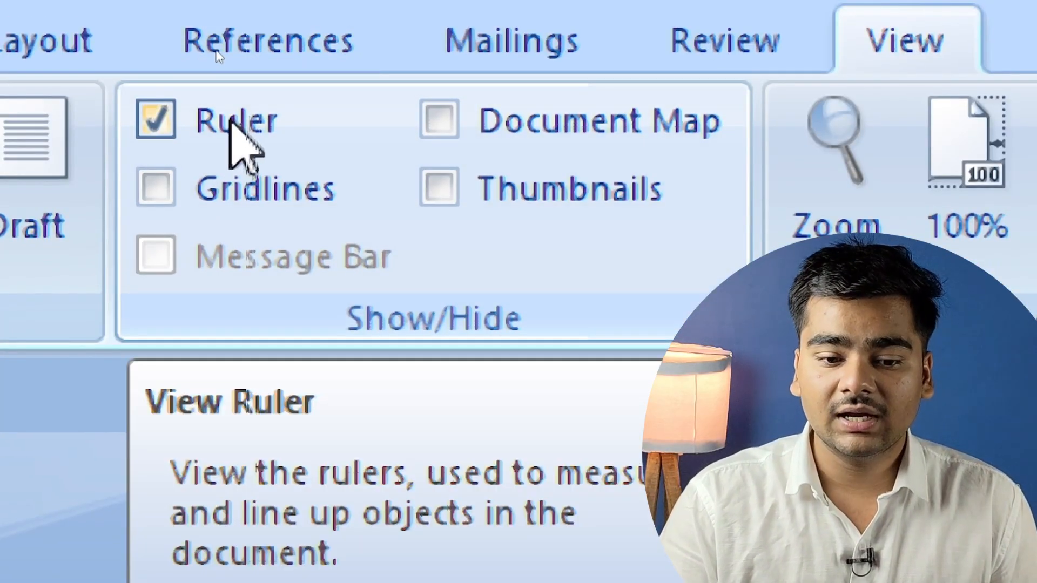
{"action": "left_click", "coordinate": [225, 121]}
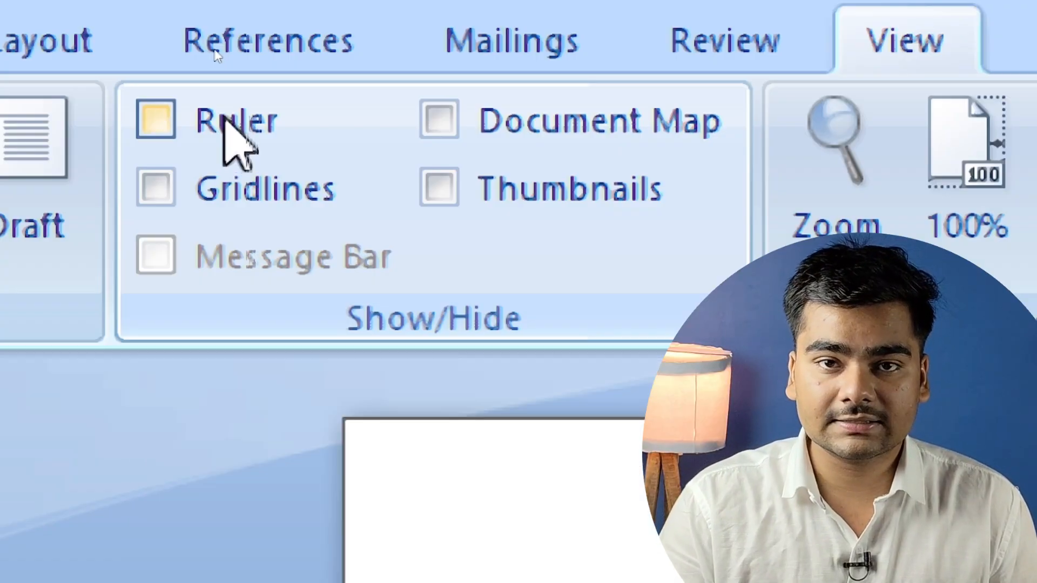
{"action": "left_click", "coordinate": [226, 120]}
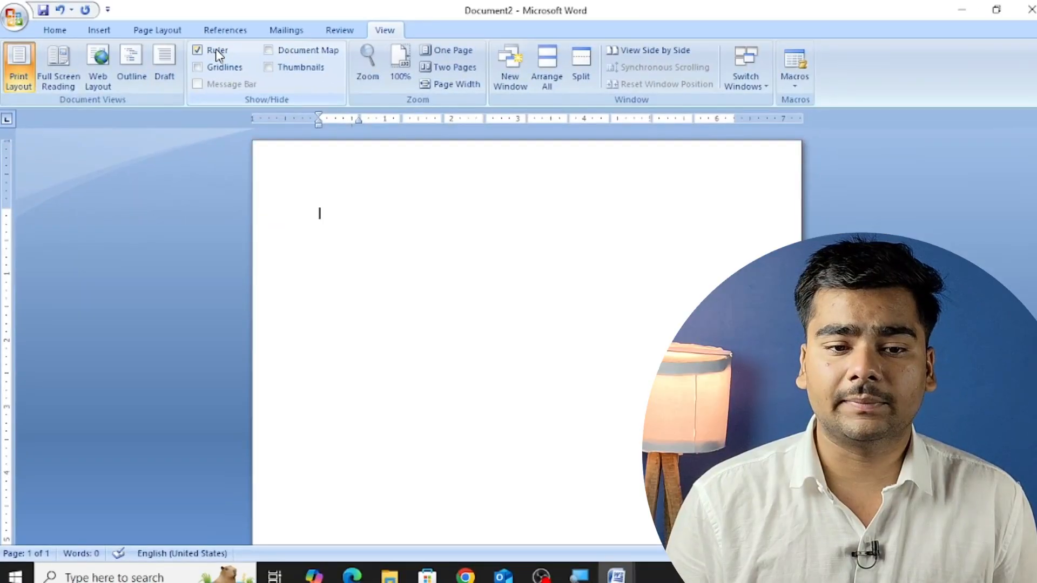
Return the page to a single column.
{"action": "left_click", "coordinate": [179, 28]}
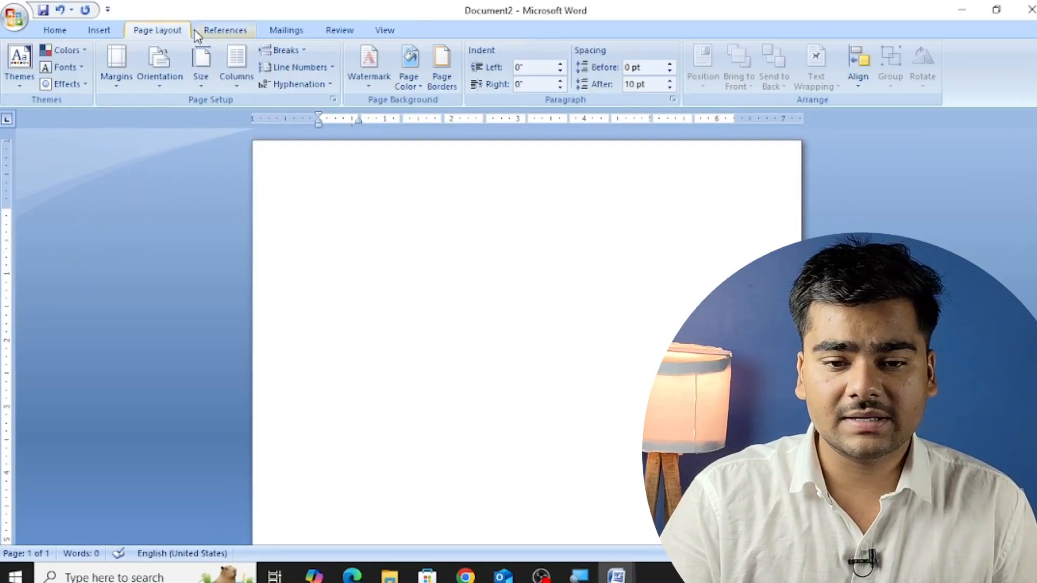
{"action": "left_click", "coordinate": [243, 82]}
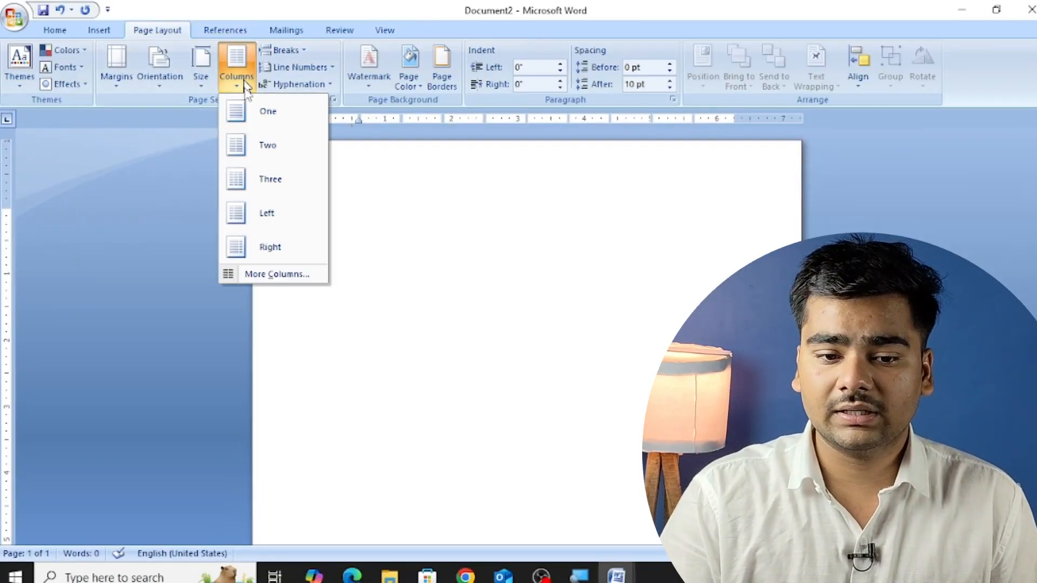
{"action": "left_click", "coordinate": [254, 111]}
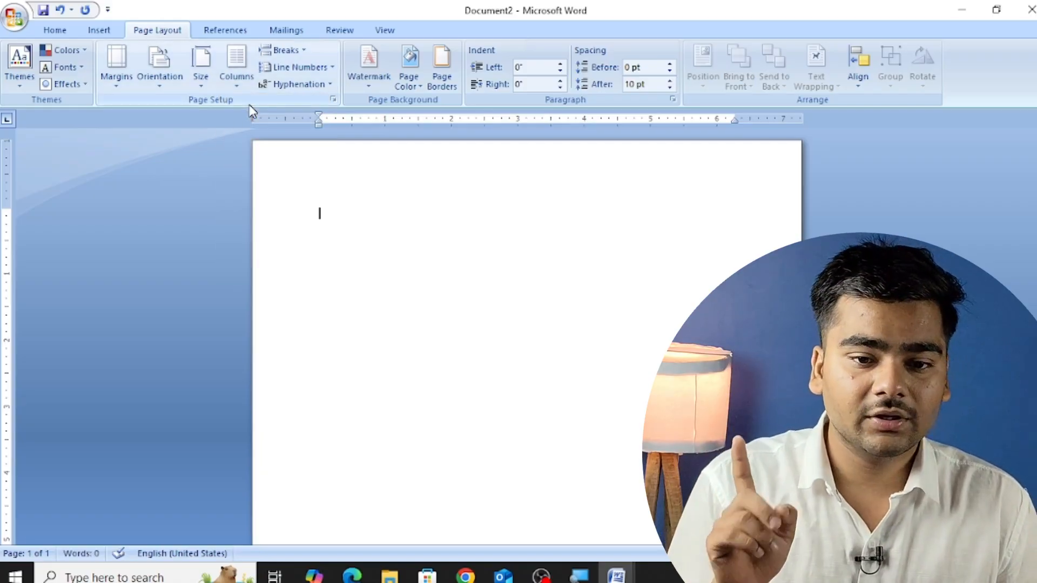
{"action": "left_click", "coordinate": [290, 53]}
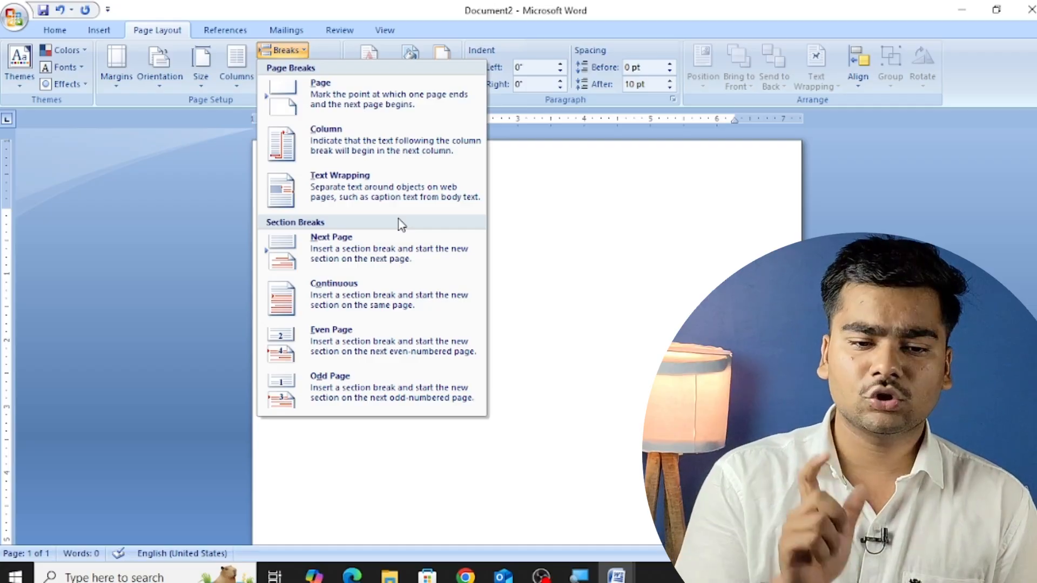
{"action": "key", "text": "Escape"}
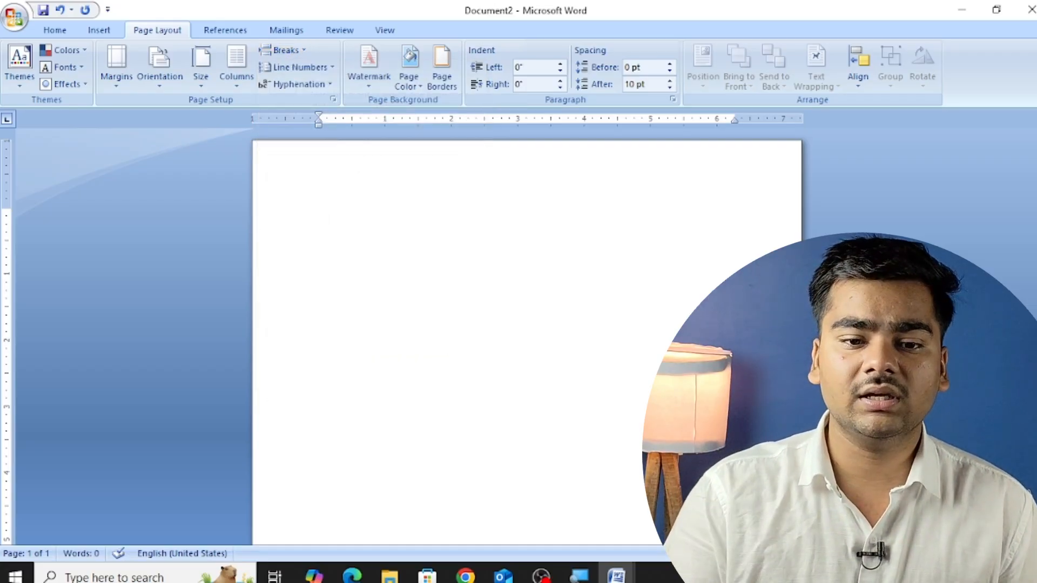
{"action": "left_click", "coordinate": [326, 75]}
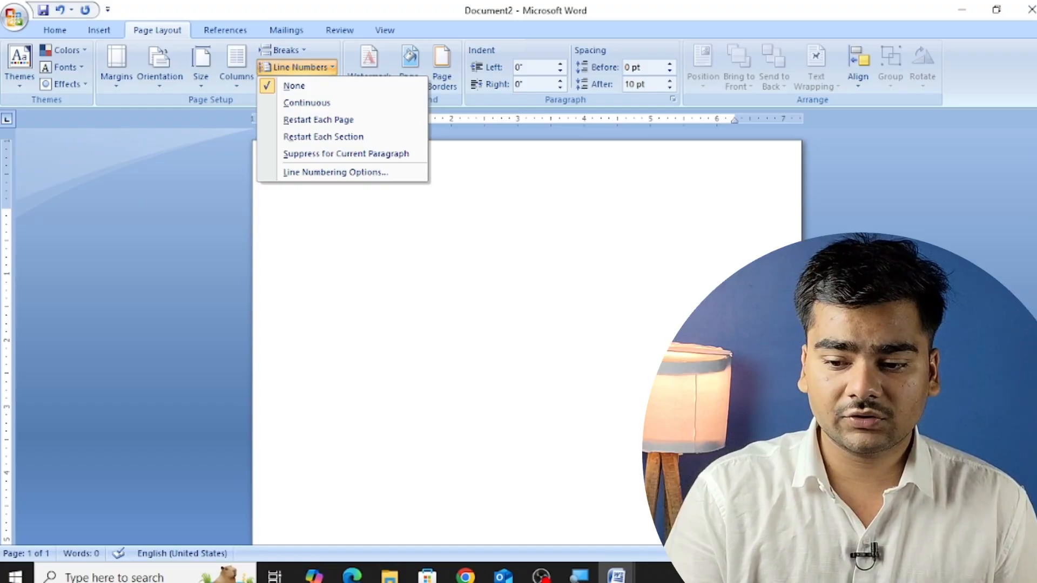
{"action": "key", "text": "Escape"}
Turn on continuous line numbering for the document.
{"action": "left_click", "coordinate": [306, 67]}
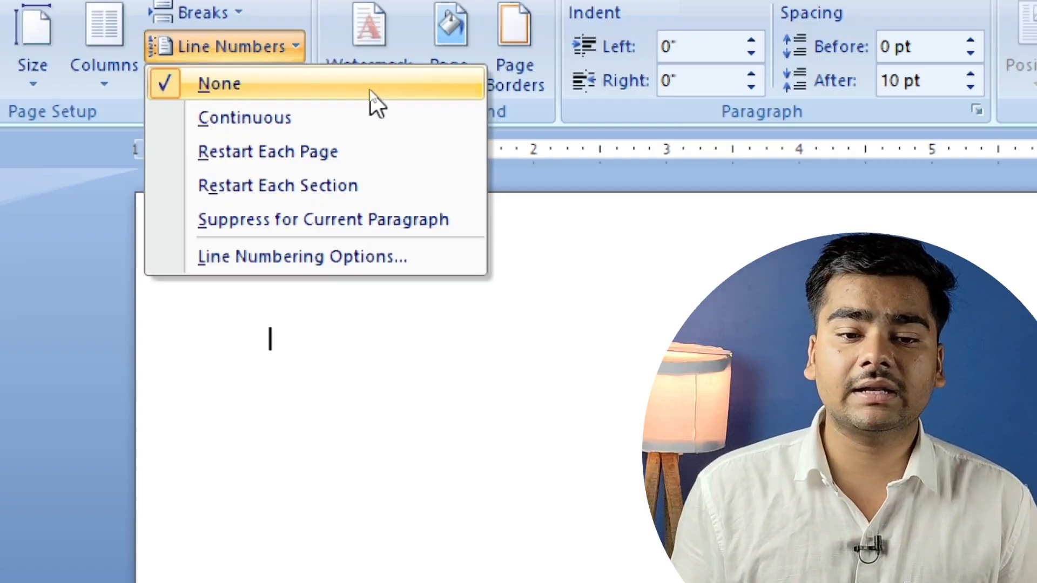
{"action": "left_click", "coordinate": [359, 118]}
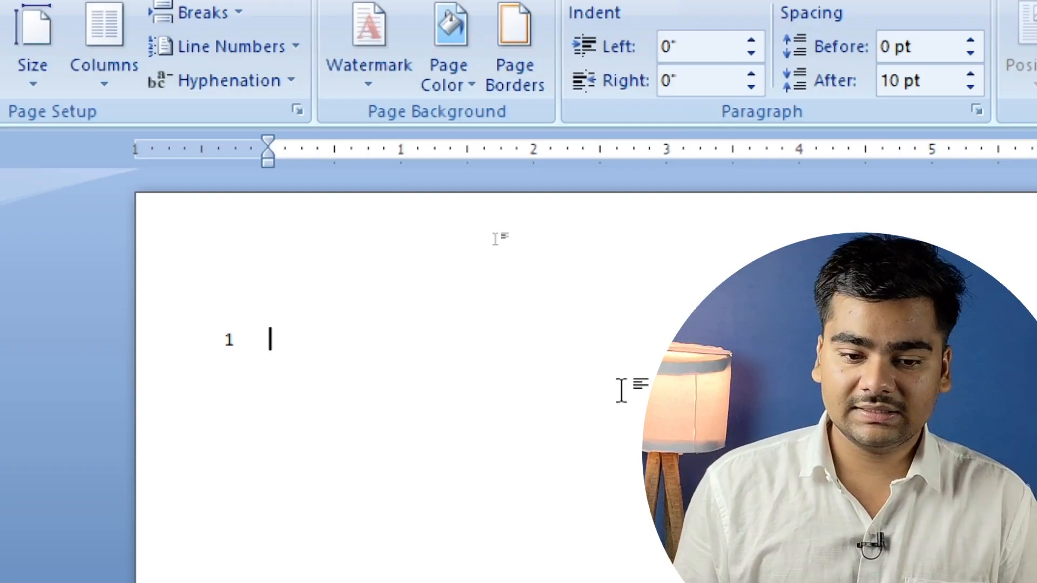
Enter four lines of placeholder text: Sadfsdf, Sadfsdf, Sdfsdafsdf and asdfsdf.
{"action": "type", "text": "sadfsdf"}
{"action": "key", "text": "Return"}
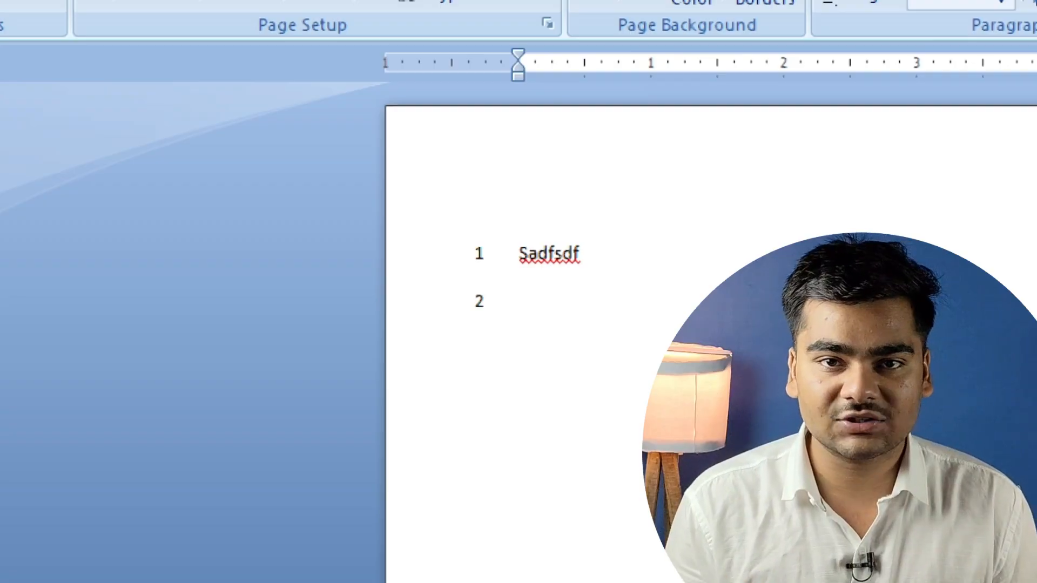
{"action": "type", "text": "sadfsdf"}
{"action": "key", "text": "Return"}
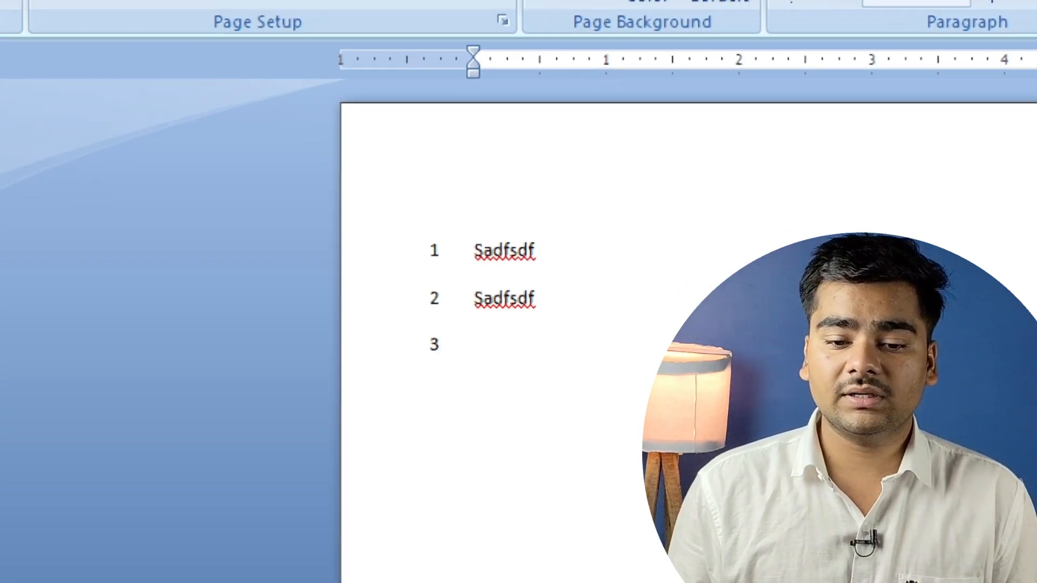
{"action": "type", "text": "sdfsdafsdf"}
{"action": "key", "text": "Return"}
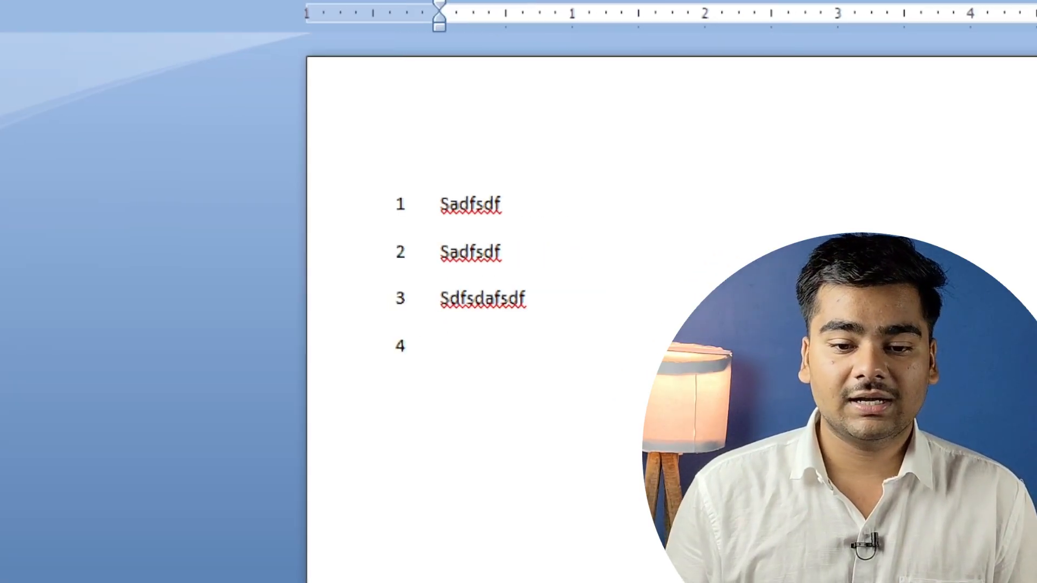
{"action": "type", "text": "asdfsdf"}
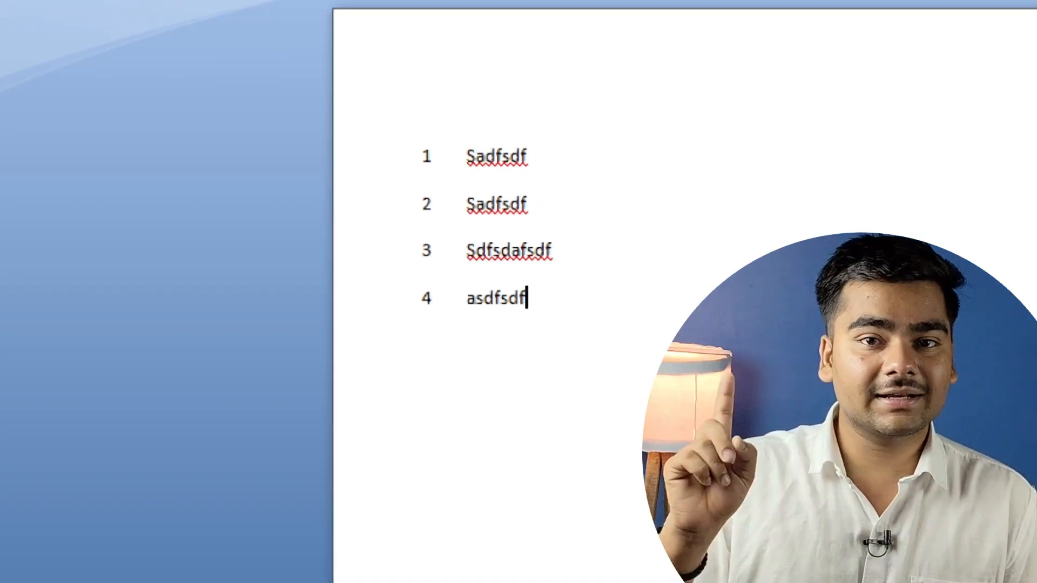
Add blank lines below the text until the numbering continues onto the second page, down to line 42.
{"action": "key", "text": "Return"}
{"action": "key", "text": "Return"}
{"action": "key", "text": "Return"}
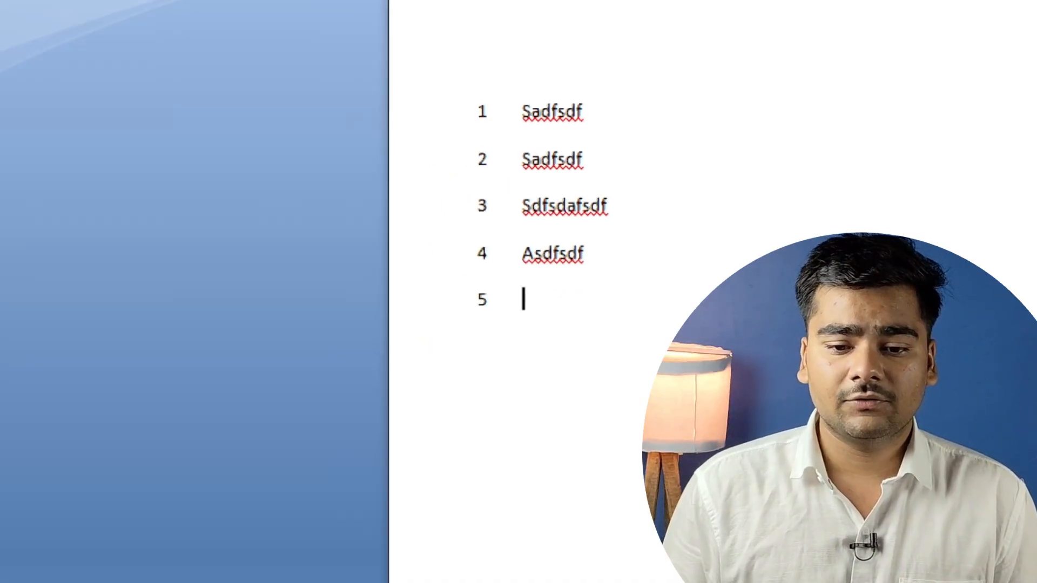
{"action": "key", "text": "Return"}
{"action": "key", "text": "Return"}
{"action": "key", "text": "Return"}
{"action": "key", "text": "Return"}
{"action": "key", "text": "Return"}
{"action": "key", "text": "Return"}
{"action": "key", "text": "Return"}
{"action": "key", "text": "Return"}
{"action": "key", "text": "Return"}
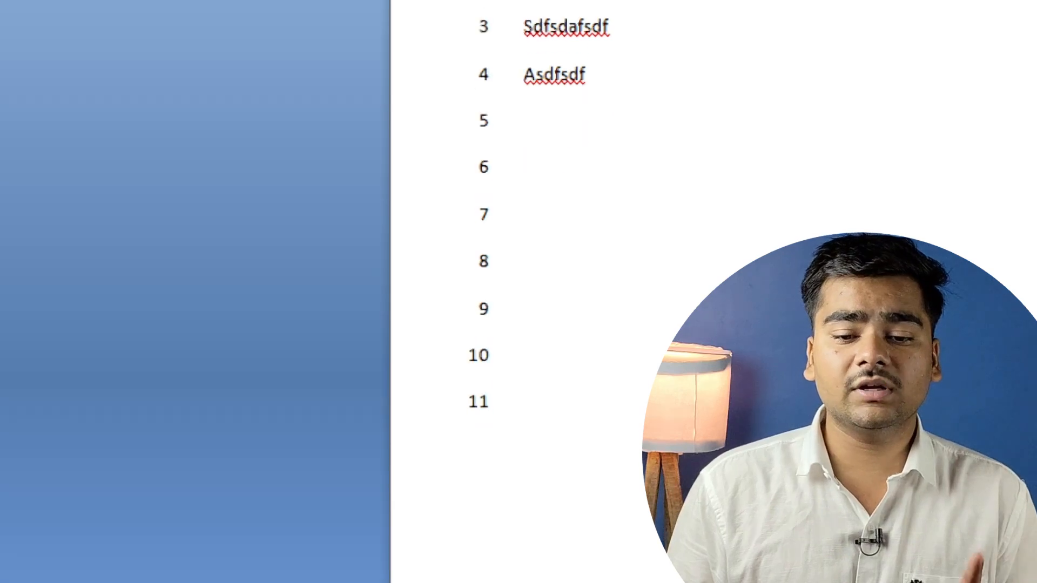
{"action": "key", "text": "Return"}
{"action": "key", "text": "Return"}
{"action": "key", "text": "Return"}
{"action": "key", "text": "Return"}
{"action": "key", "text": "Return"}
{"action": "key", "text": "Return"}
{"action": "key", "text": "Return"}
{"action": "key", "text": "Return"}
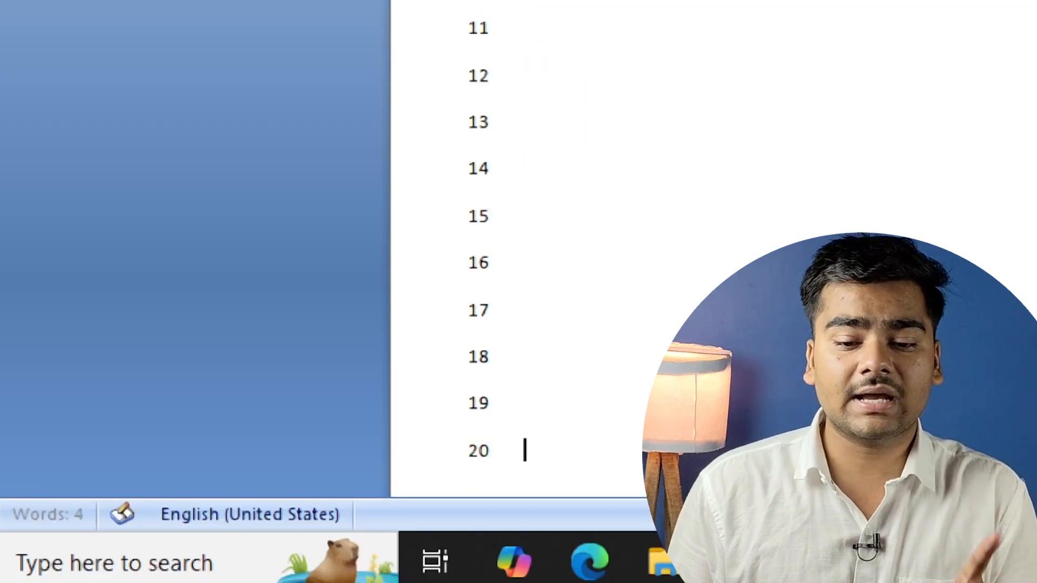
{"action": "key", "text": "Return"}
{"action": "key", "text": "Return"}
{"action": "key", "text": "Return"}
{"action": "key", "text": "Return"}
{"action": "key", "text": "Return"}
{"action": "key", "text": "Return"}
{"action": "key", "text": "Return"}
{"action": "key", "text": "Return"}
{"action": "key", "text": "Return"}
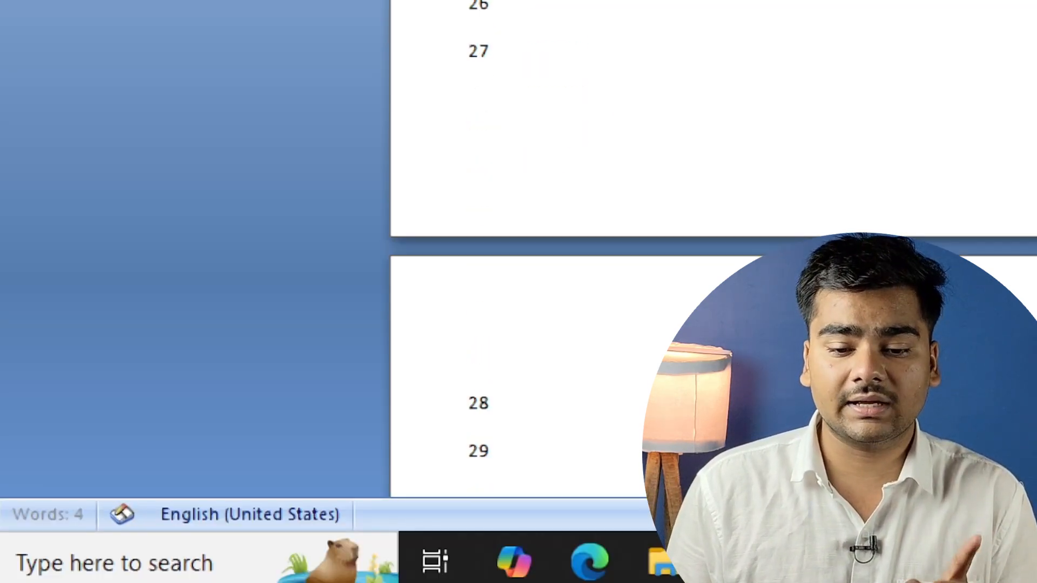
{"action": "key", "text": "Return"}
{"action": "key", "text": "Return"}
{"action": "key", "text": "Return"}
{"action": "key", "text": "Return"}
{"action": "key", "text": "Return"}
{"action": "key", "text": "Return"}
{"action": "key", "text": "Return"}
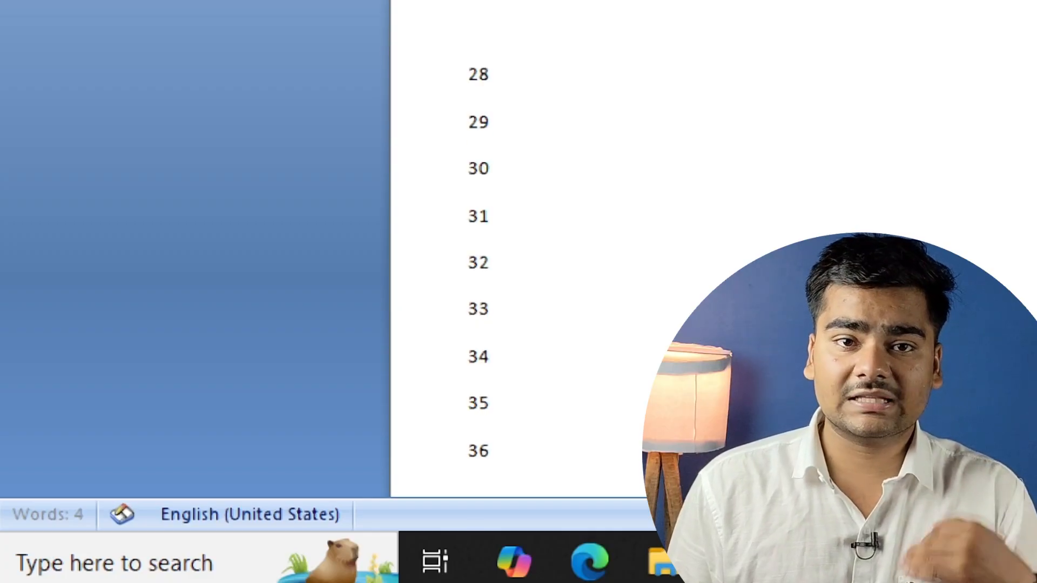
{"action": "key", "text": "Return"}
{"action": "key", "text": "Return"}
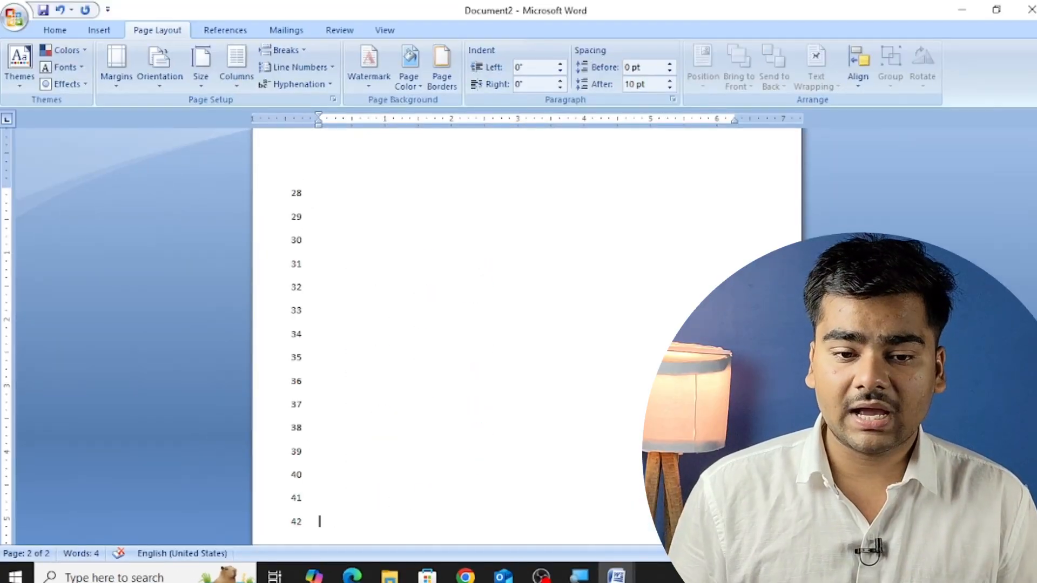
Set the line numbering to restart on each page.
{"action": "scroll", "coordinate": [503, 239], "scroll_direction": "up", "scroll_amount": 5}
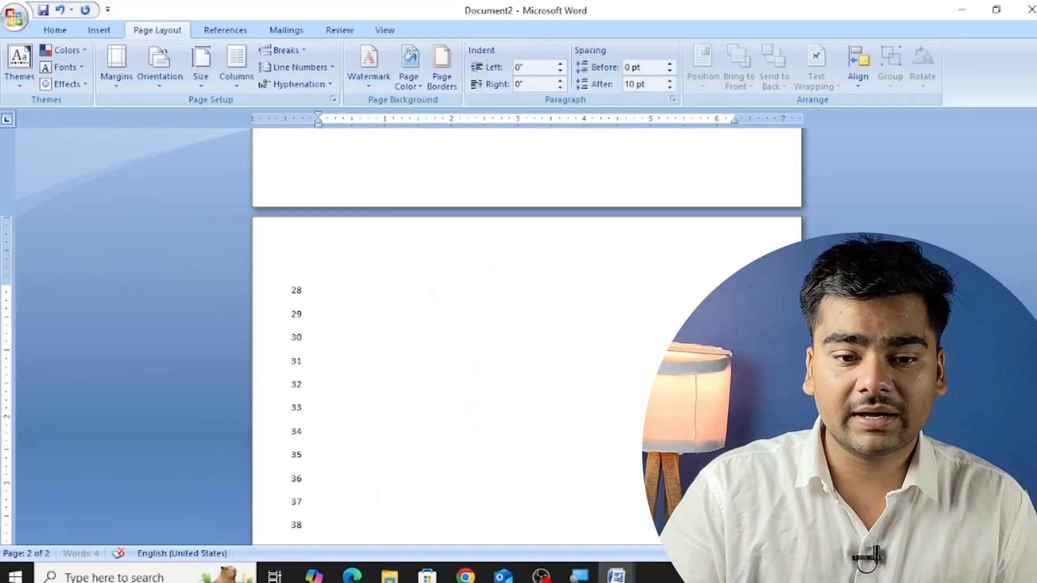
{"action": "scroll", "coordinate": [503, 239], "scroll_direction": "up", "scroll_amount": 6}
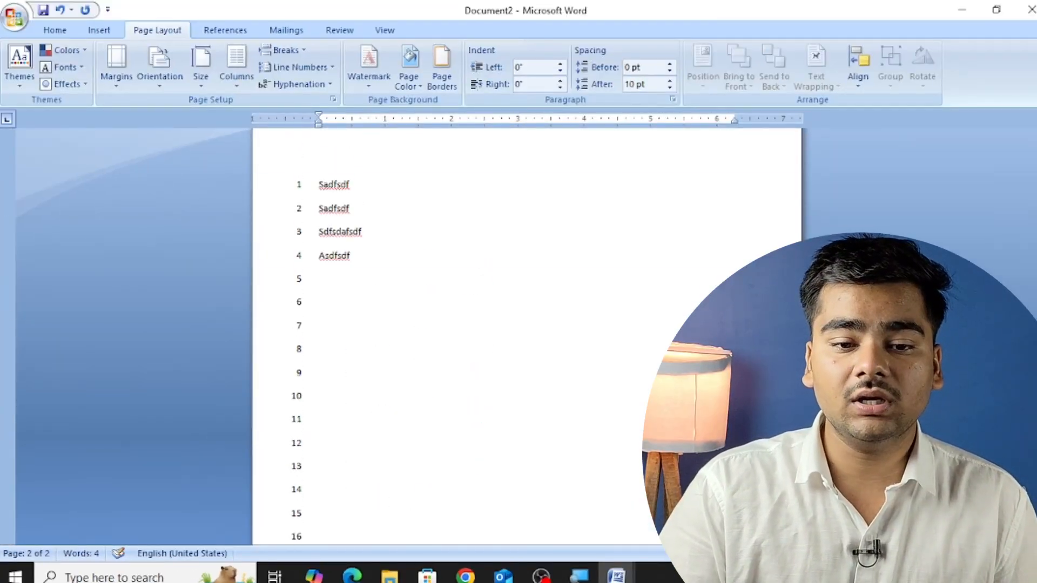
{"action": "scroll", "coordinate": [503, 239], "scroll_direction": "down", "scroll_amount": 5}
{"action": "scroll", "coordinate": [473, 279], "scroll_direction": "down", "scroll_amount": 5}
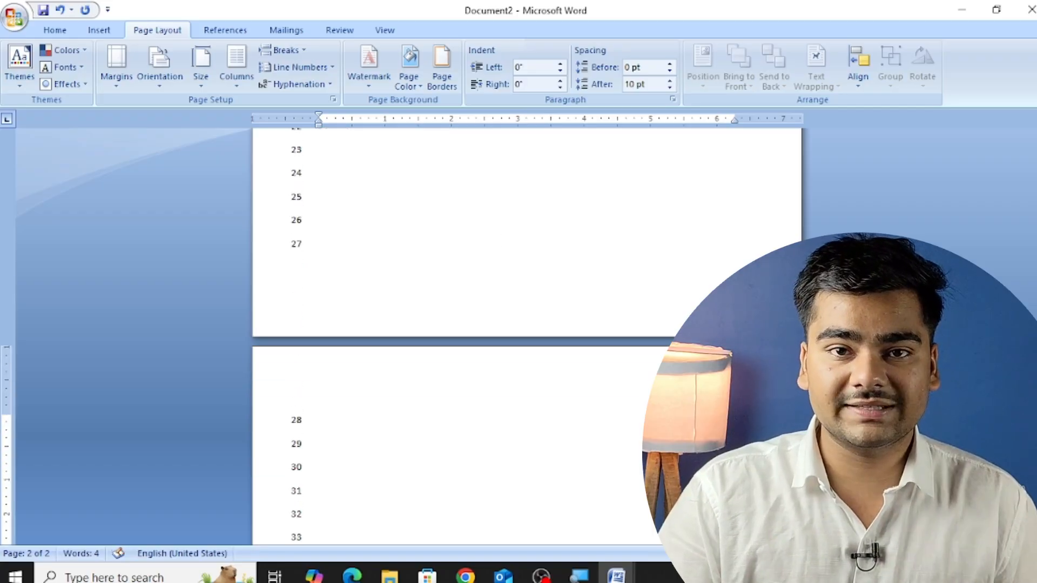
{"action": "scroll", "coordinate": [473, 280], "scroll_direction": "down", "scroll_amount": 3}
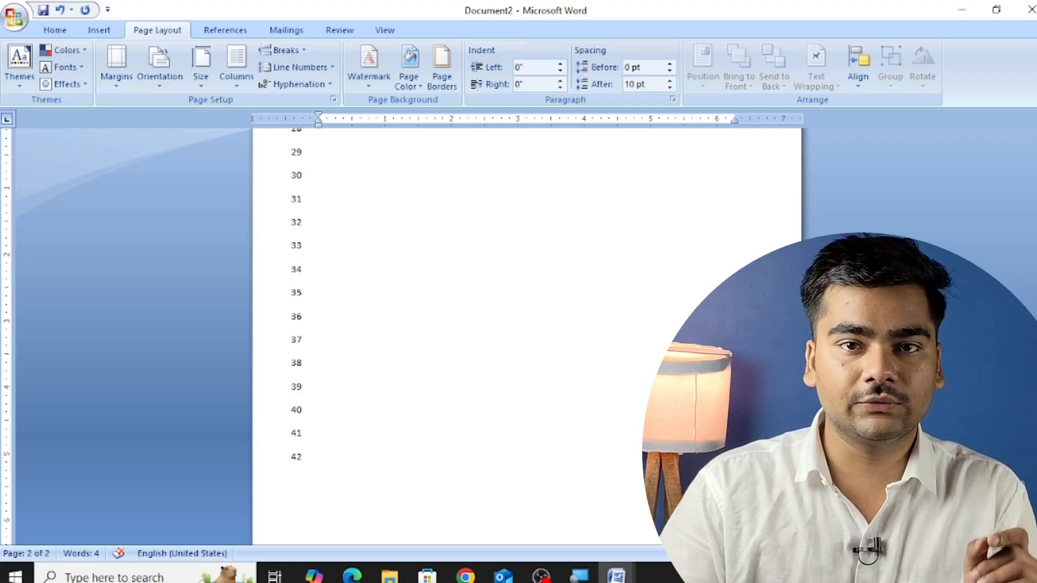
{"action": "scroll", "coordinate": [473, 335], "scroll_direction": "up", "scroll_amount": 2}
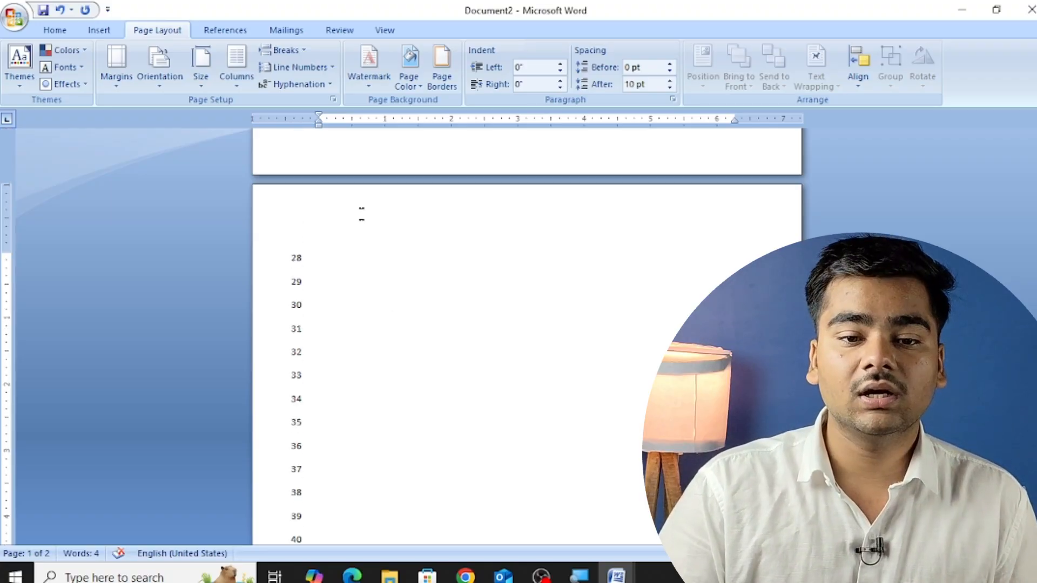
{"action": "left_click", "coordinate": [312, 70]}
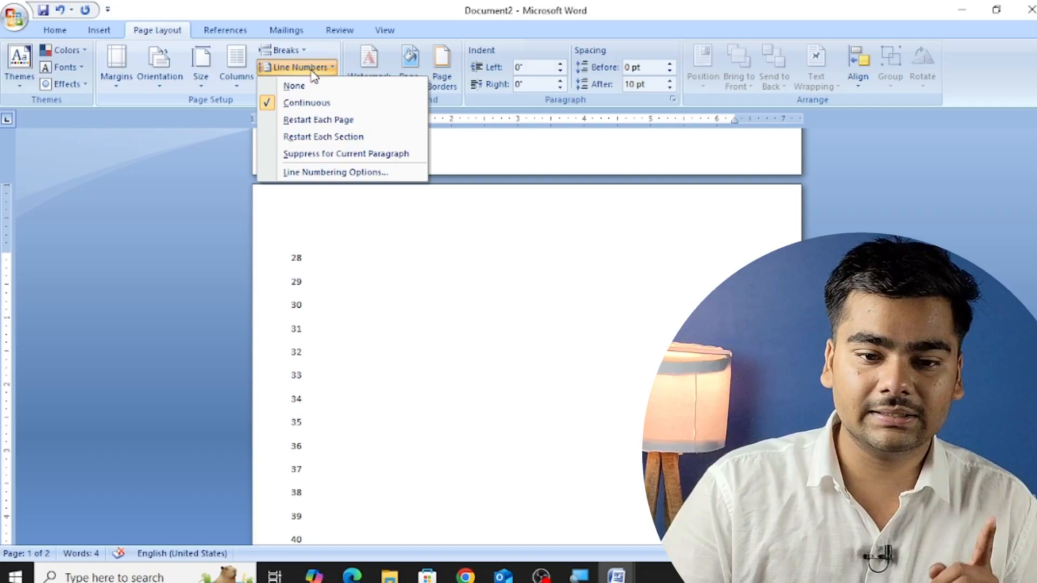
{"action": "left_click", "coordinate": [361, 121]}
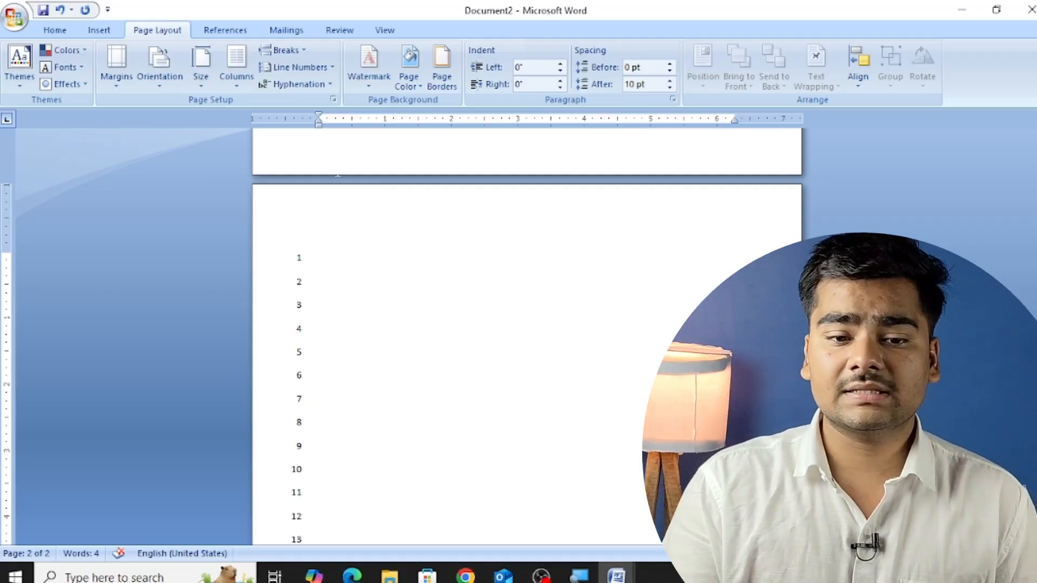
Set the line numbering to restart at each section and add a blank line after line 42.
{"action": "left_click", "coordinate": [305, 67]}
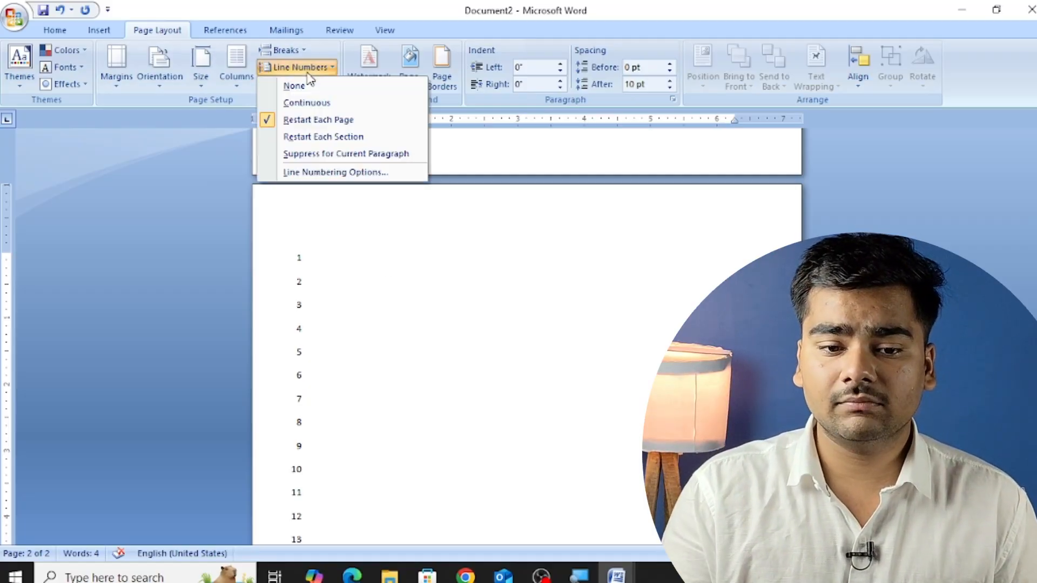
{"action": "left_click", "coordinate": [324, 137]}
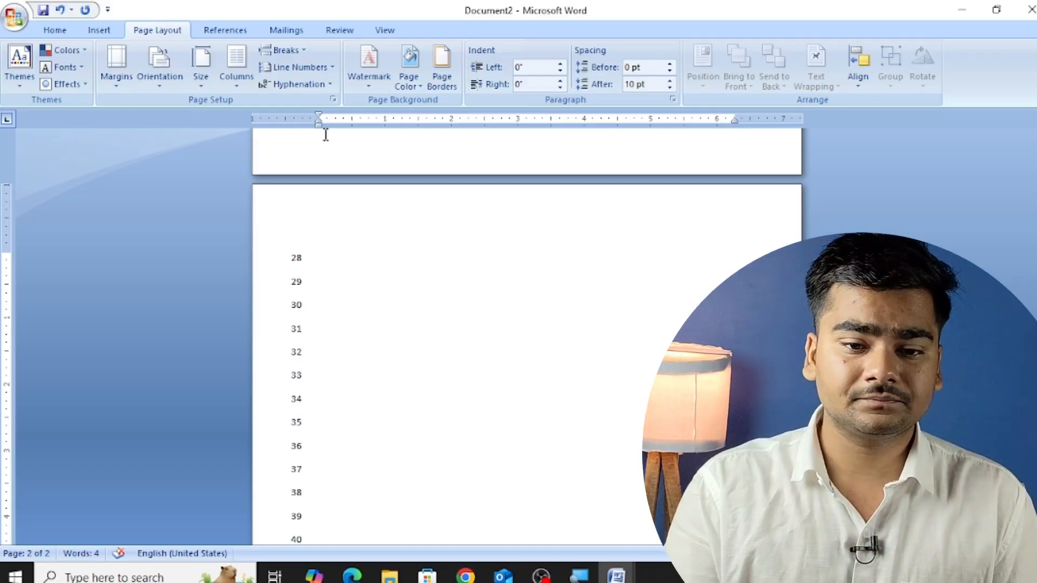
{"action": "left_click", "coordinate": [313, 68]}
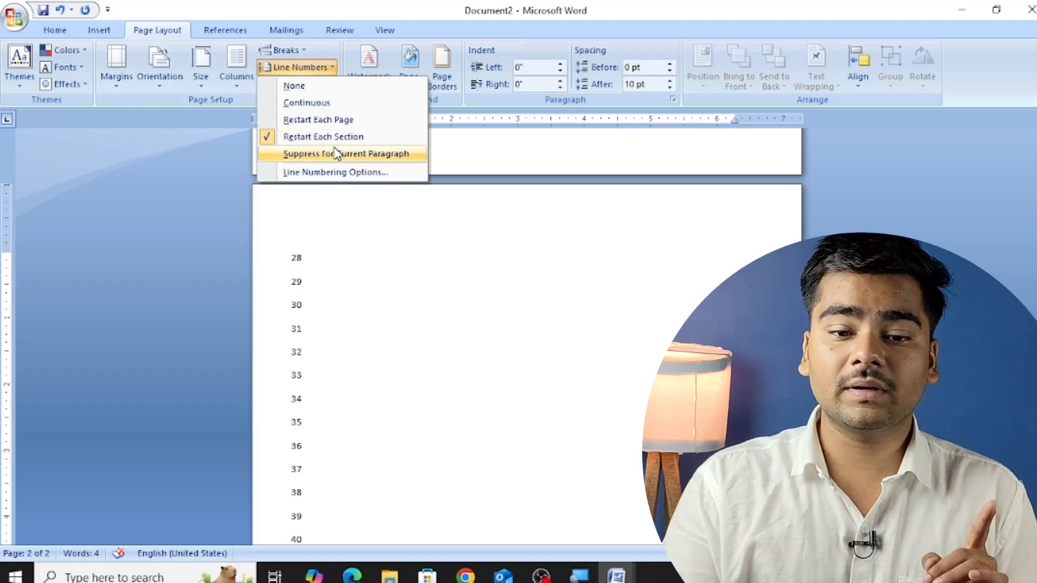
{"action": "left_click", "coordinate": [428, 275]}
{"action": "scroll", "coordinate": [428, 276], "scroll_direction": "down", "scroll_amount": 3}
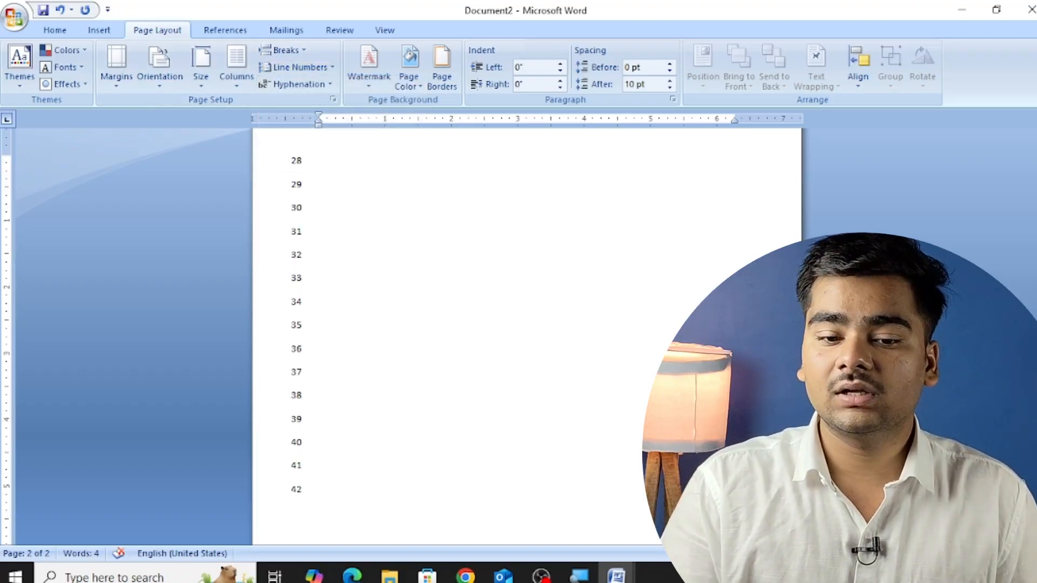
{"action": "scroll", "coordinate": [527, 335], "scroll_direction": "down", "scroll_amount": 2}
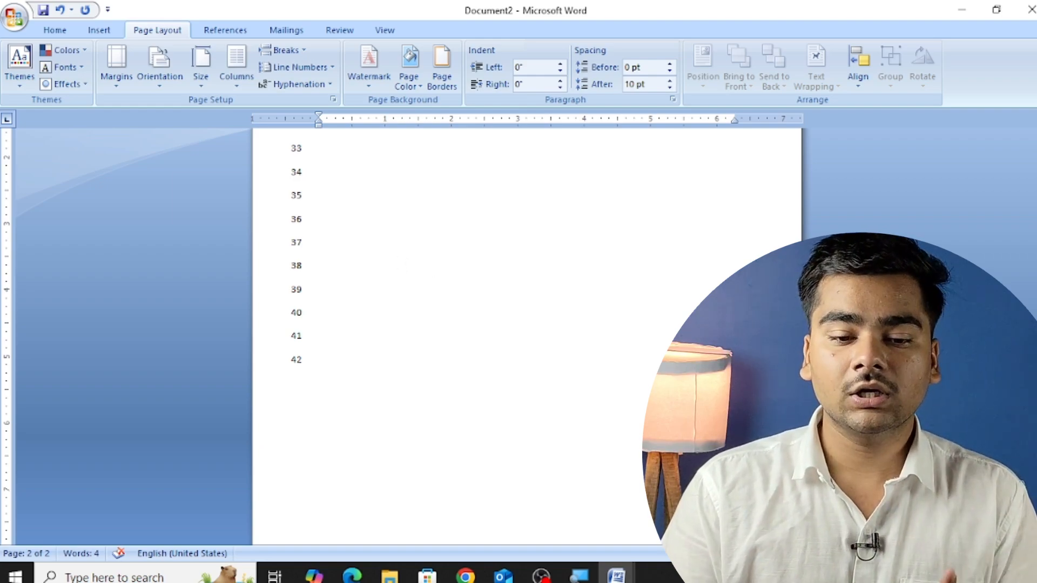
{"action": "key", "text": "Return"}
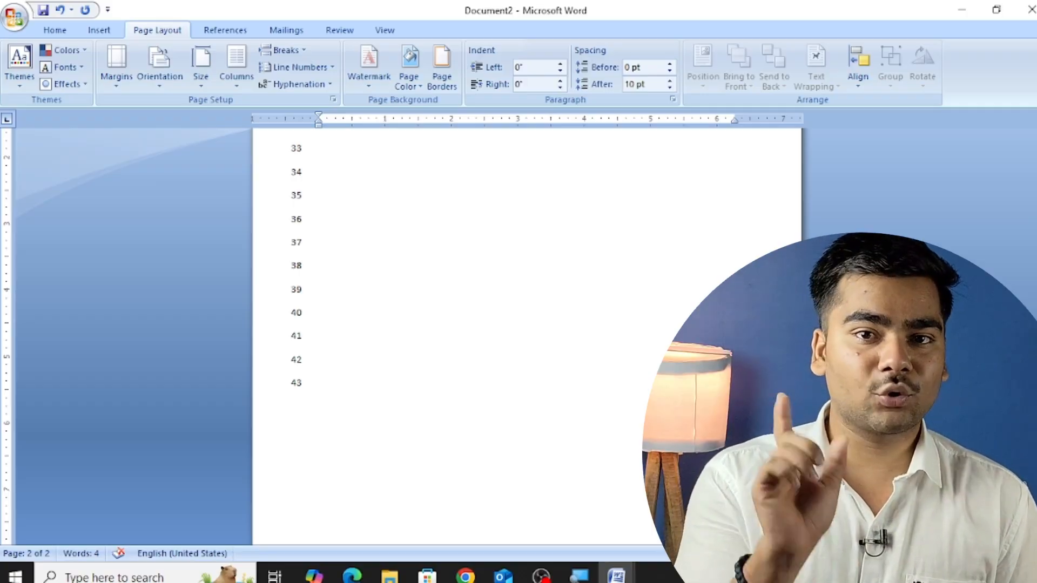
Suppress line numbering for the last paragraph and enter the placeholder text Asdlkfjsdkf sdklfsjdfsdjfklds fskdjflskd sdkljsdkl sdfkjsdfk sdflkjsdfk followed by a new paragraph.
{"action": "left_click", "coordinate": [321, 68]}
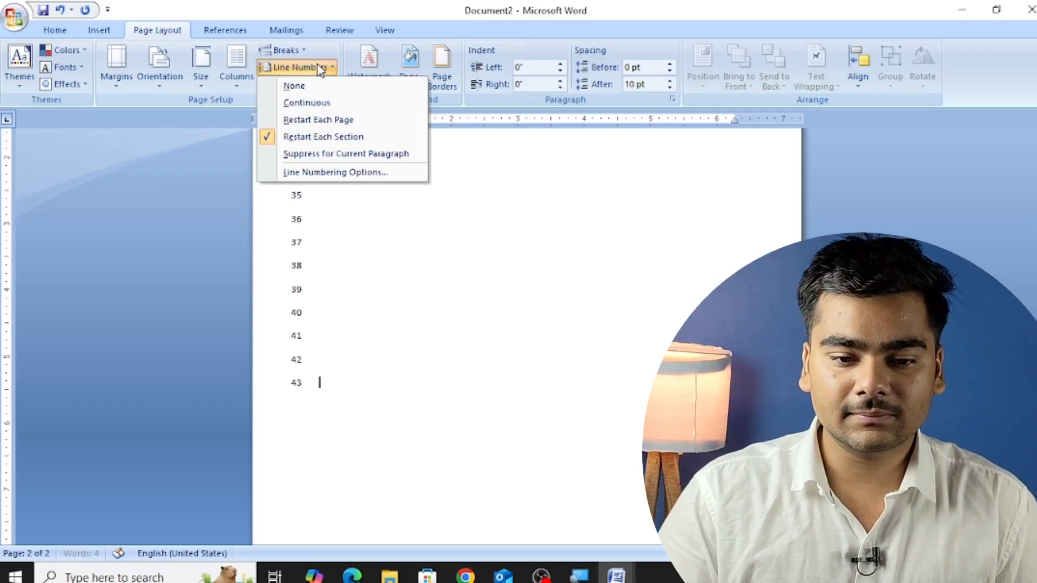
{"action": "left_click", "coordinate": [339, 156]}
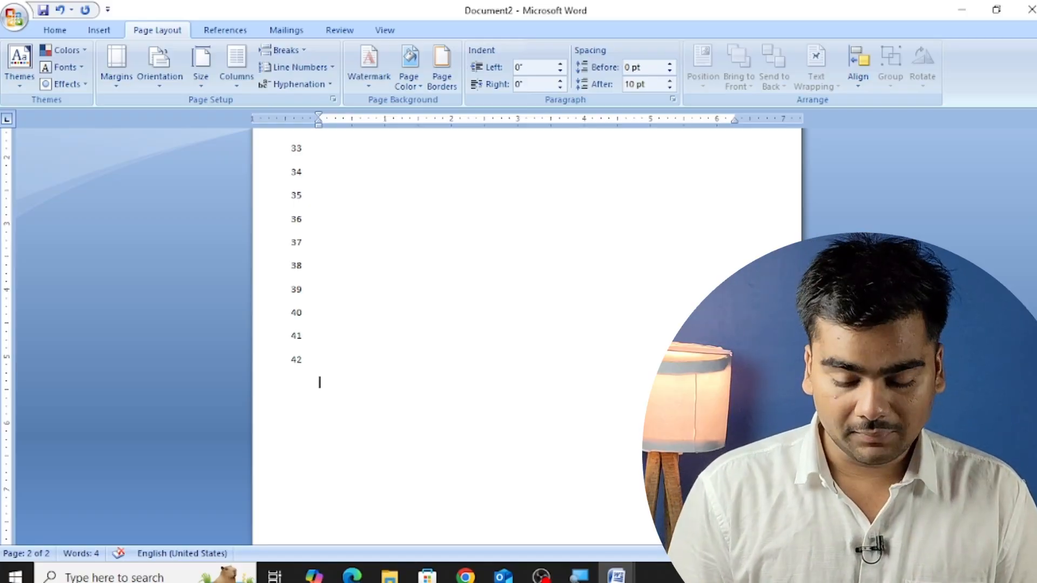
{"action": "type", "text": "Asdlkfjsdkf sdklfsjdfsdjfklds fskdjflsk"}
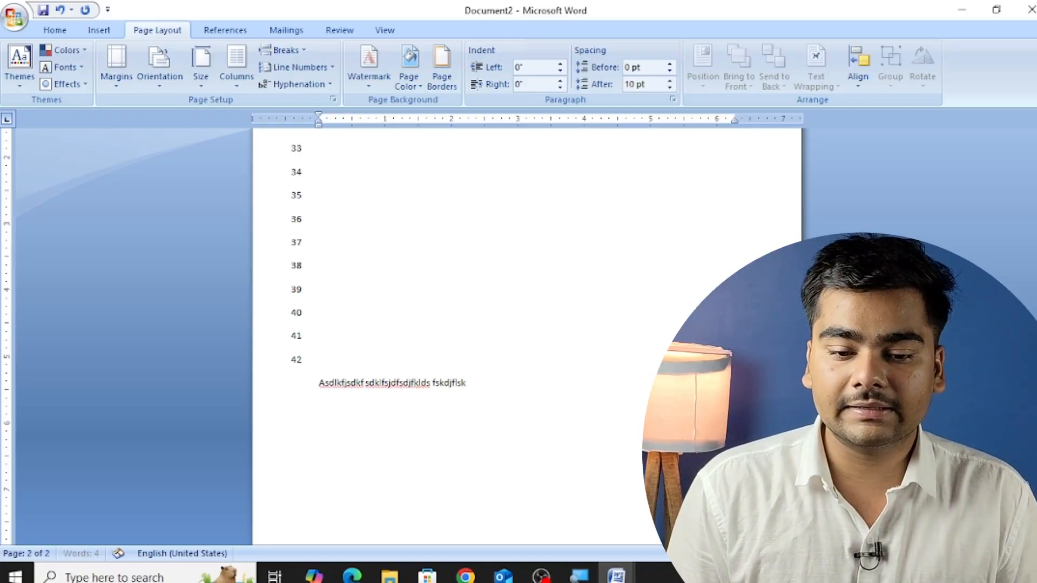
{"action": "type", "text": "d sdkljsdkl sdfkjsdfk sdflkjsdfk"}
{"action": "key", "text": "Return"}
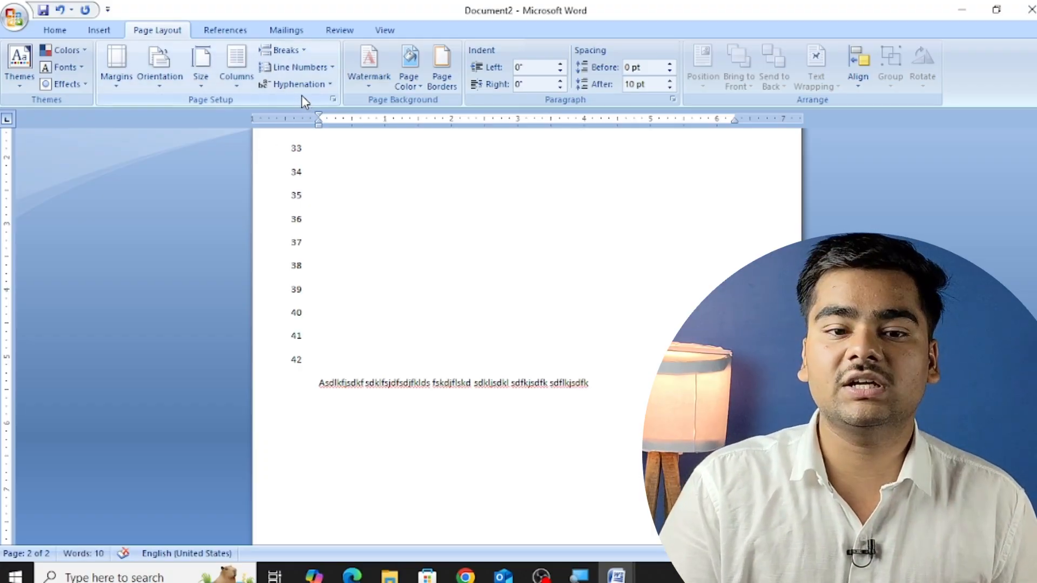
Turn line numbering back on for the empty paragraph below the placeholder text and select the whole document.
{"action": "left_click", "coordinate": [300, 68]}
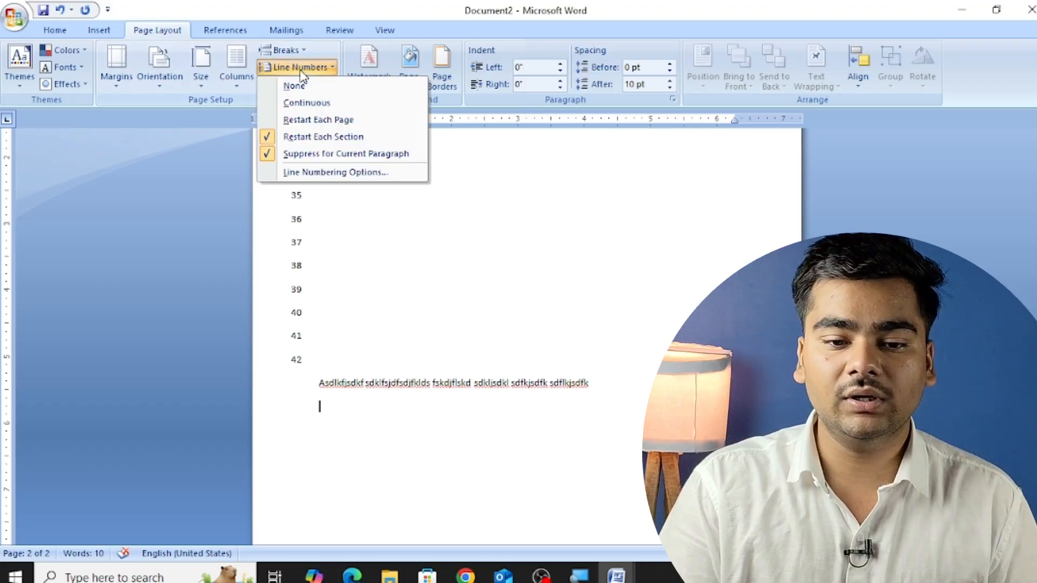
{"action": "left_click", "coordinate": [313, 152]}
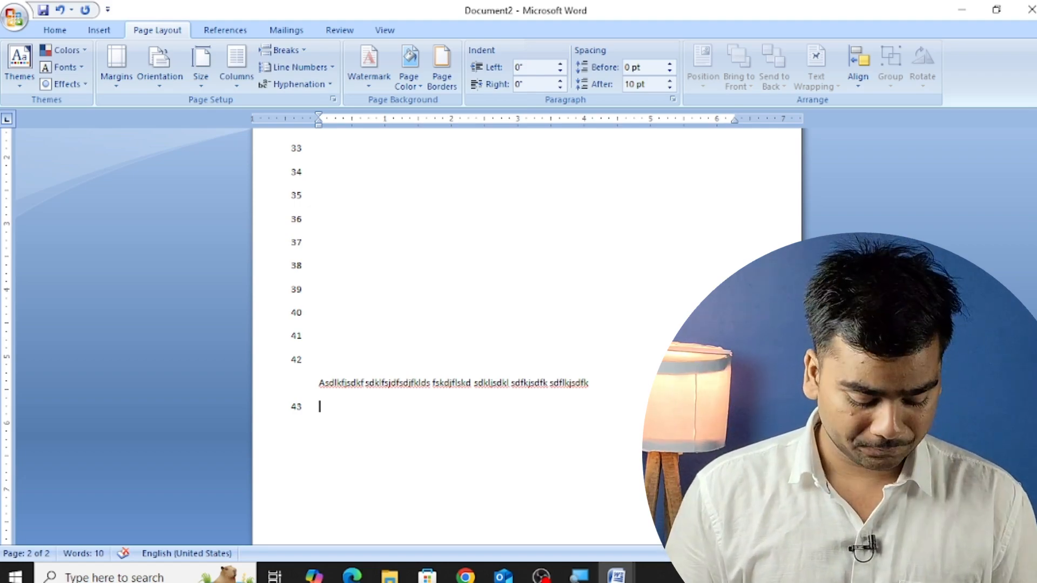
{"action": "key", "text": "ctrl+a"}
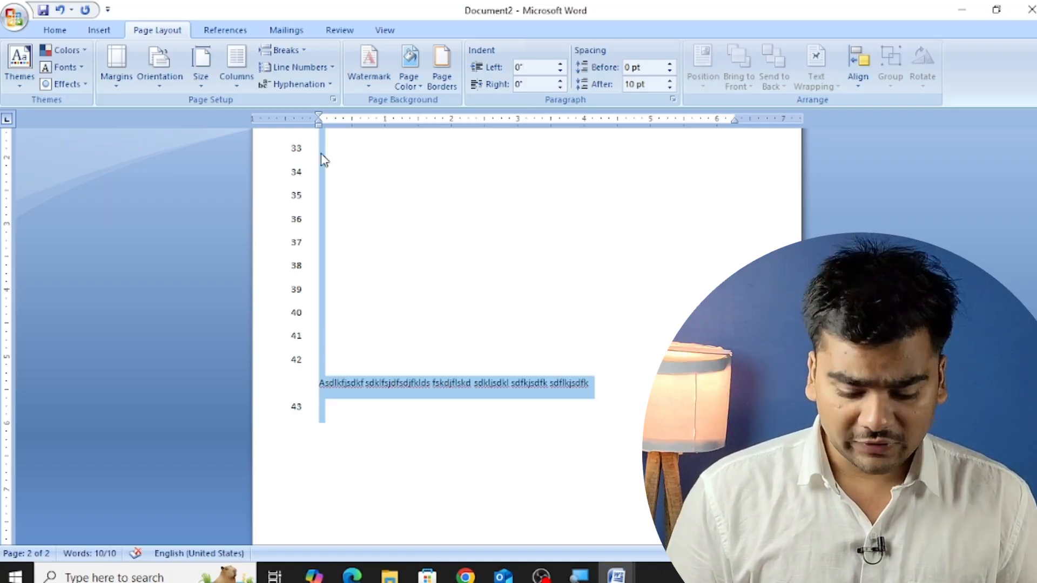
Create a new blank document and set its hyphenation to Automatic.
{"action": "key", "text": "ctrl+n"}
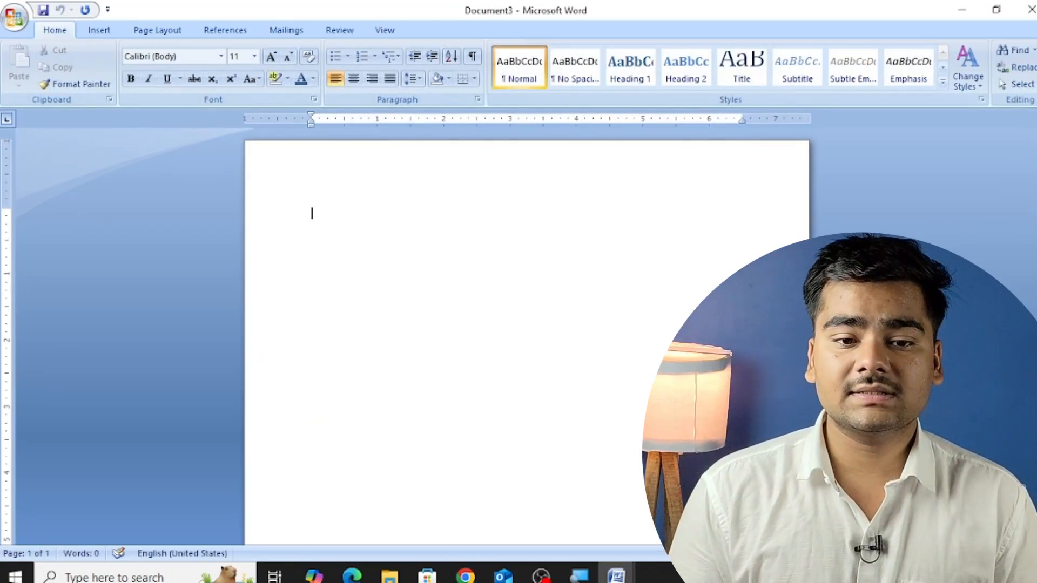
{"action": "left_click", "coordinate": [178, 28]}
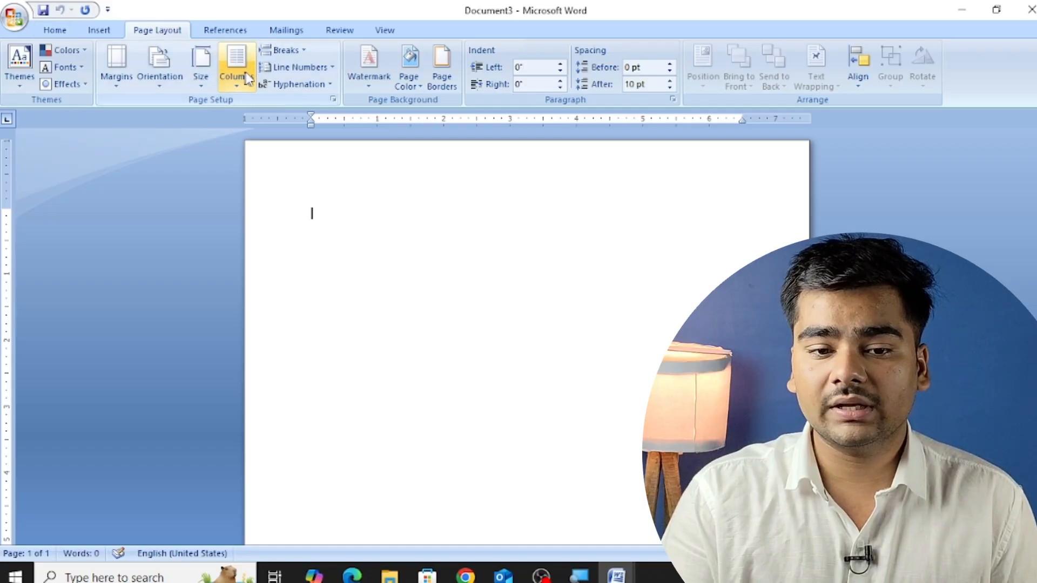
{"action": "left_click", "coordinate": [302, 89]}
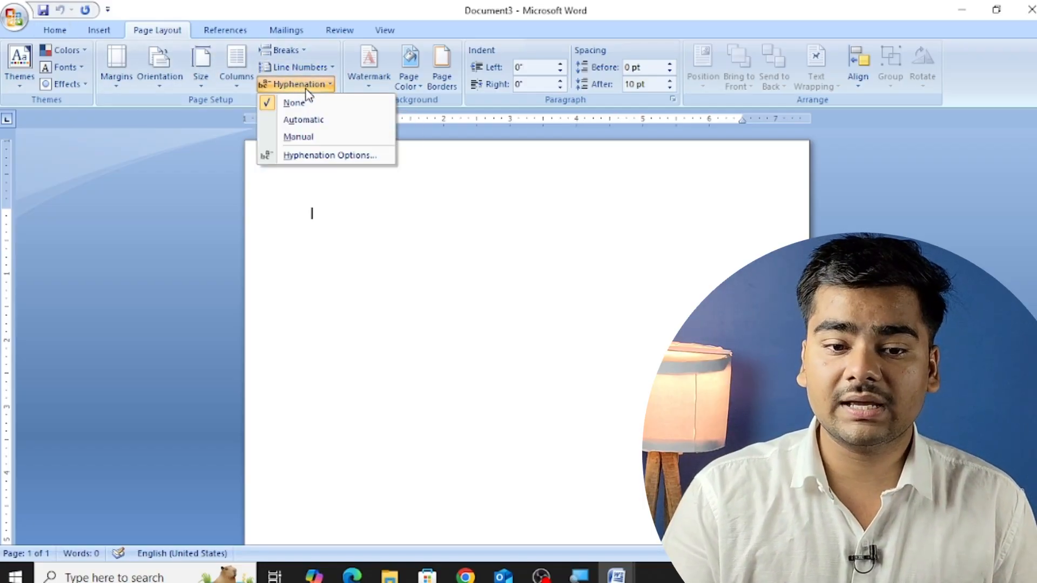
{"action": "left_click", "coordinate": [318, 122]}
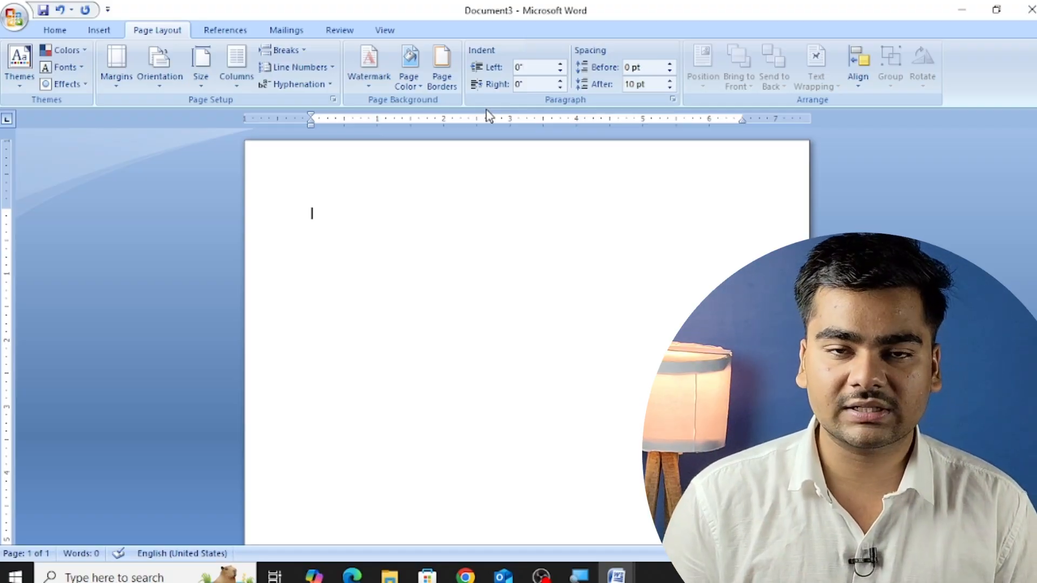
Enter placeholder words running past one full line, starting with Sdjaklf sdjskaf and ending with the long word sdfasjdfksdfjds.
{"action": "type", "text": "Sdjaklf sdjskaf sdklfjdsfk sdkdsjfksd ksd"}
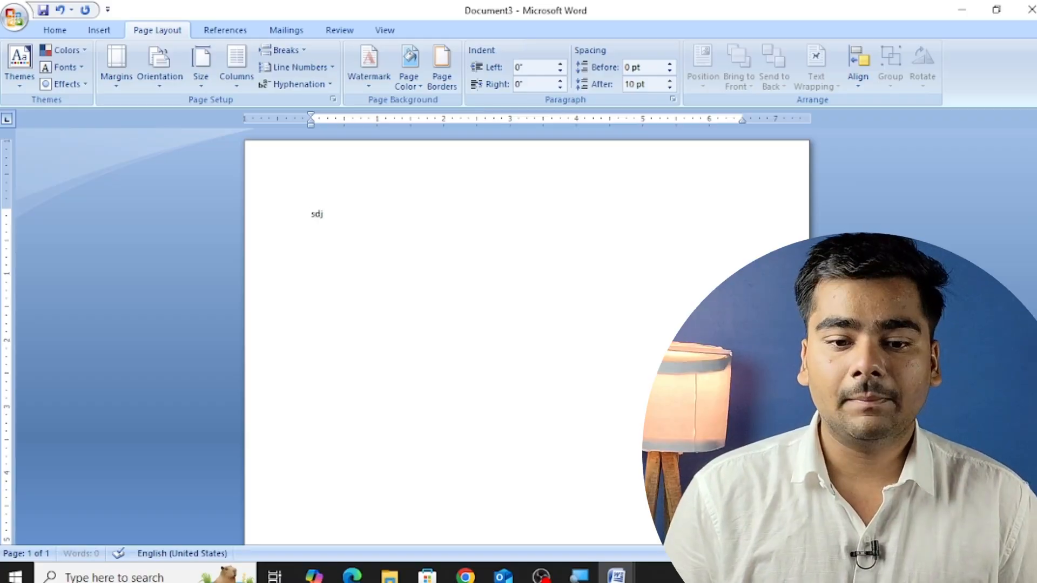
{"action": "type", "text": "lfjskdlfsdkf"}
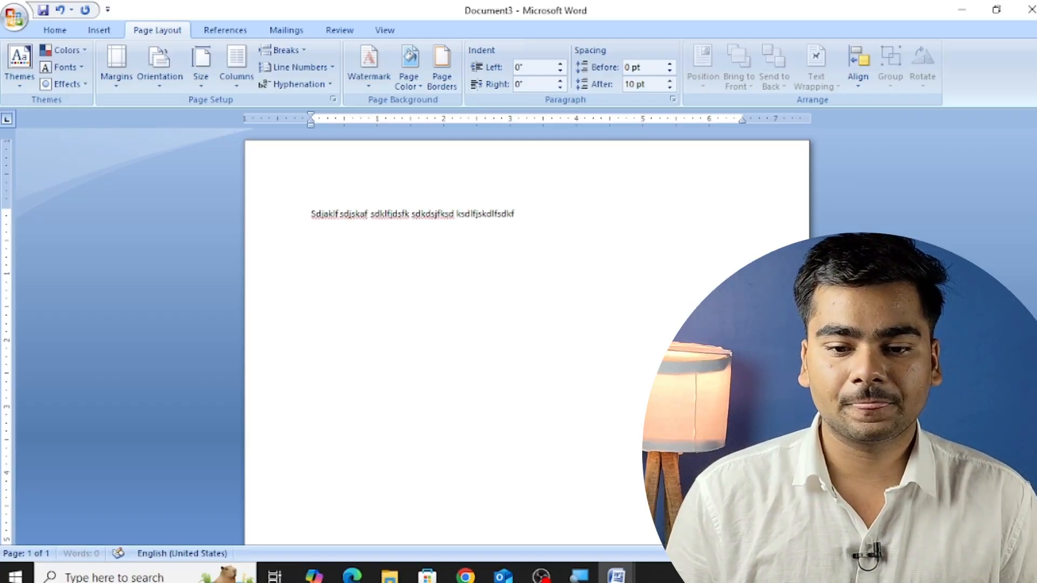
{"action": "type", "text": "jsd fkljsf sdjksdlfj sdklfjsdlk sdlkfjsfksd fsdkfsdj"}
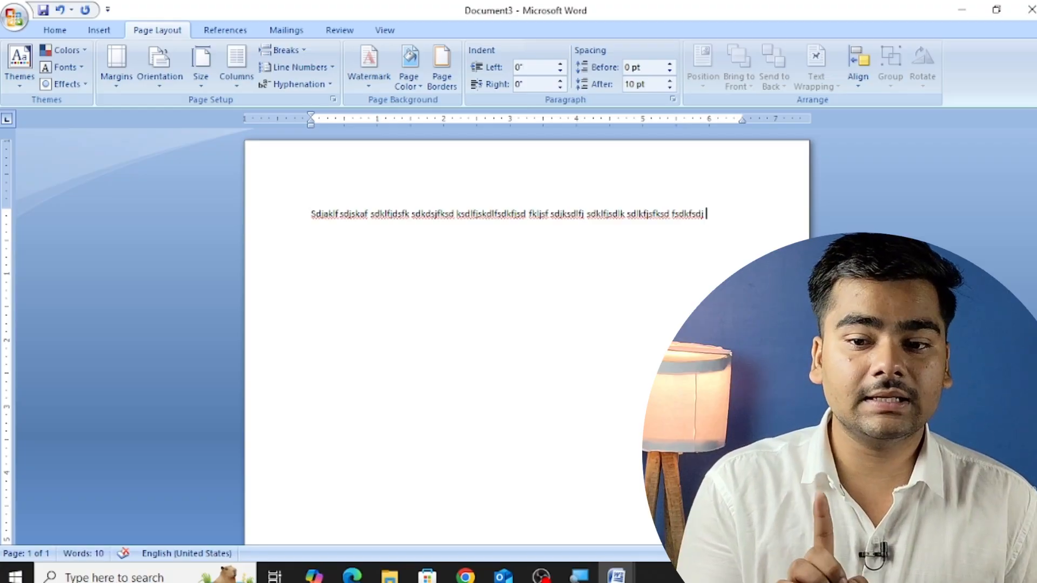
{"action": "type", "text": "sdfasjdfksdfjds"}
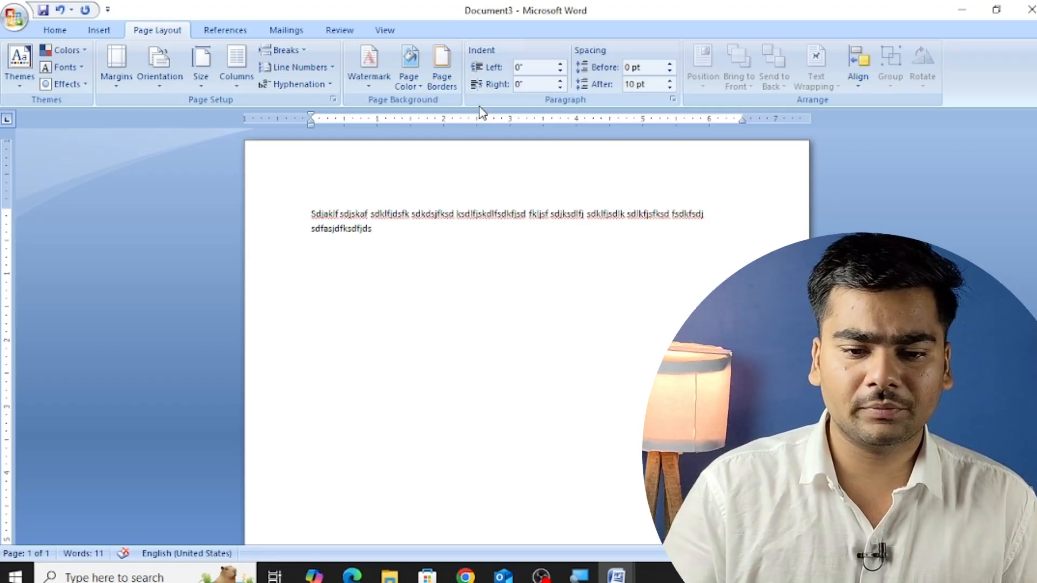
Manually hyphenate the last word, sdfasjdfksdfjds, so that it breaks after sdfasjd.
{"action": "left_click_drag", "start_coordinate": [373, 229], "coordinate": [311, 229]}
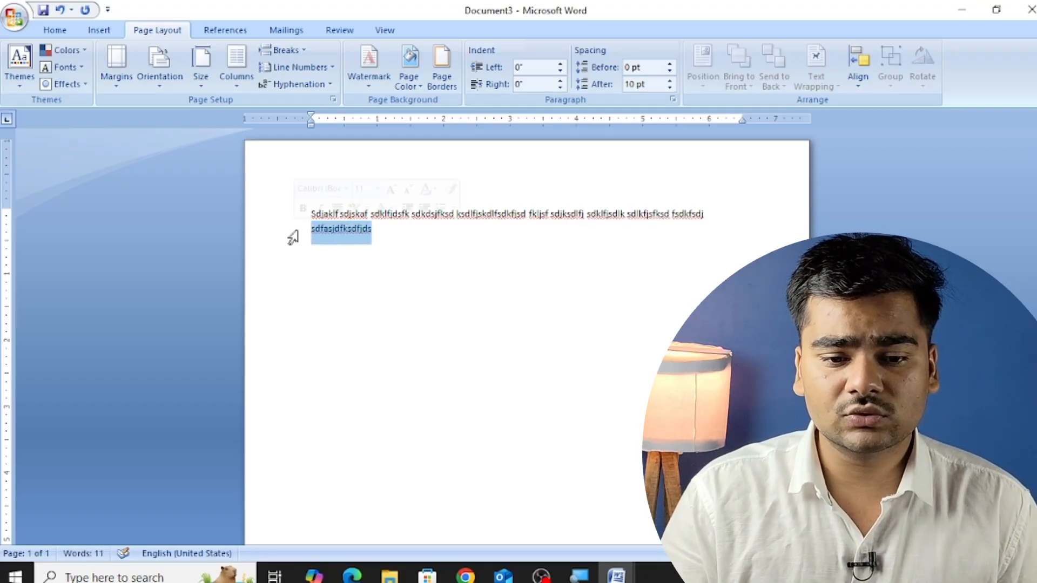
{"action": "left_click", "coordinate": [286, 85]}
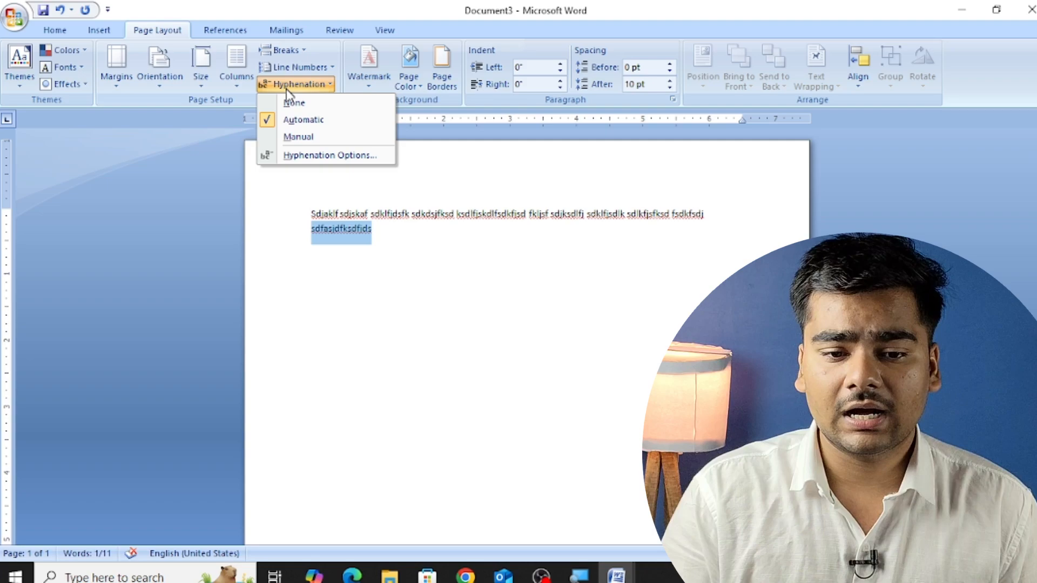
{"action": "left_click", "coordinate": [298, 137]}
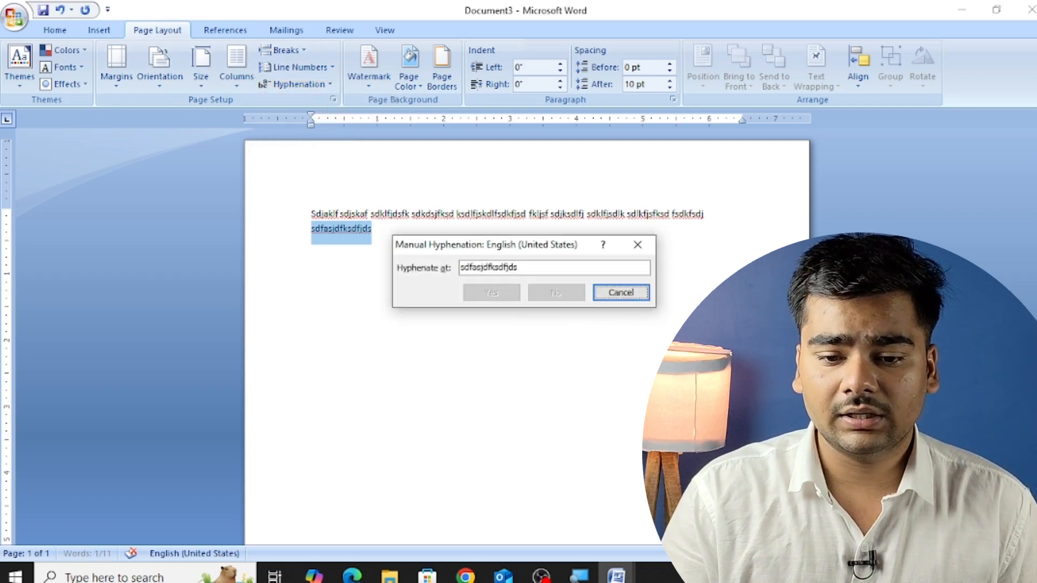
{"action": "left_click", "coordinate": [515, 266]}
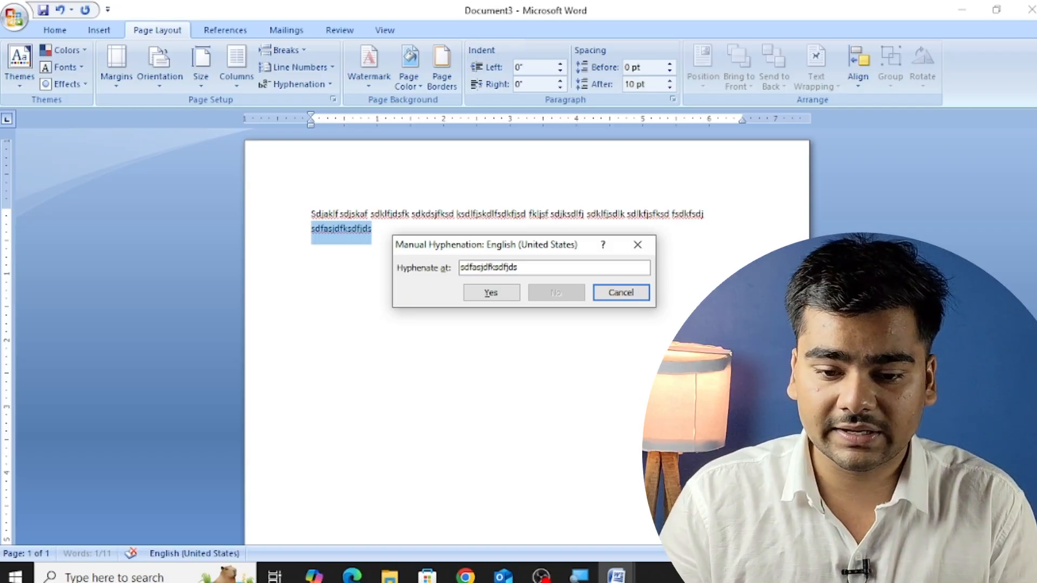
{"action": "left_click", "coordinate": [491, 292]}
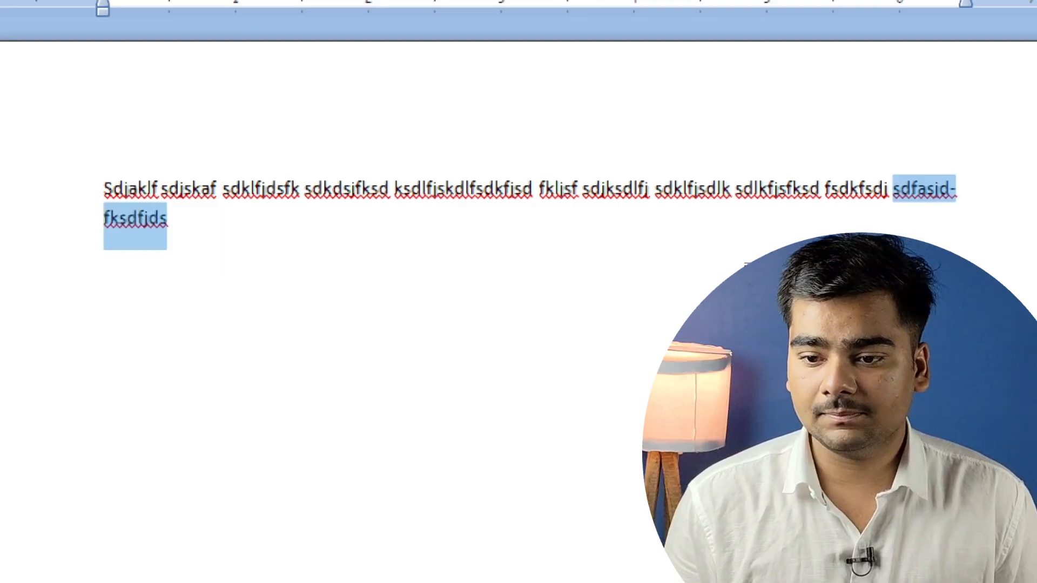
{"action": "left_click", "coordinate": [879, 254]}
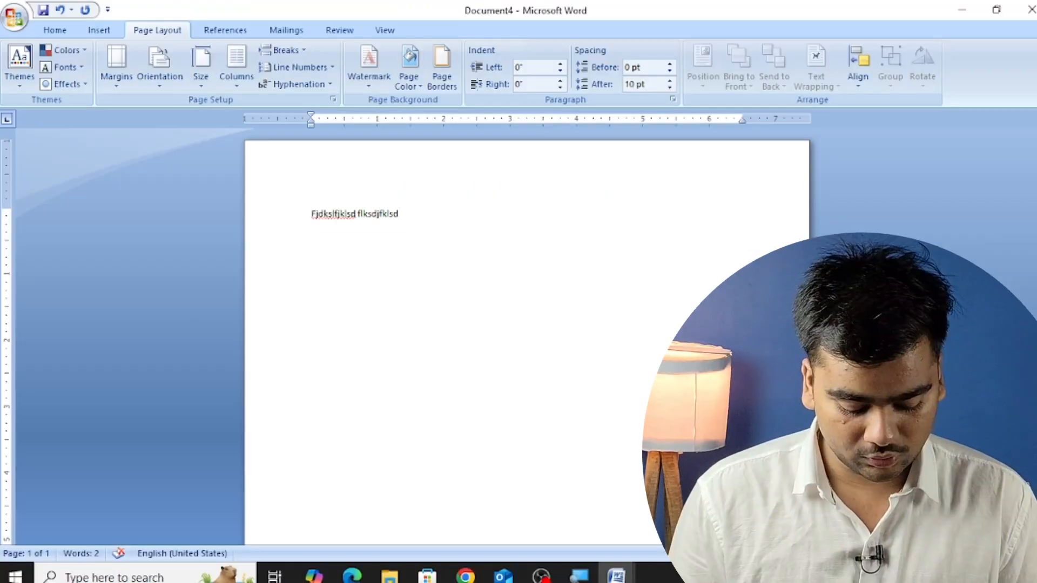
Start another new blank document.
{"action": "key", "text": "ctrl+a"}
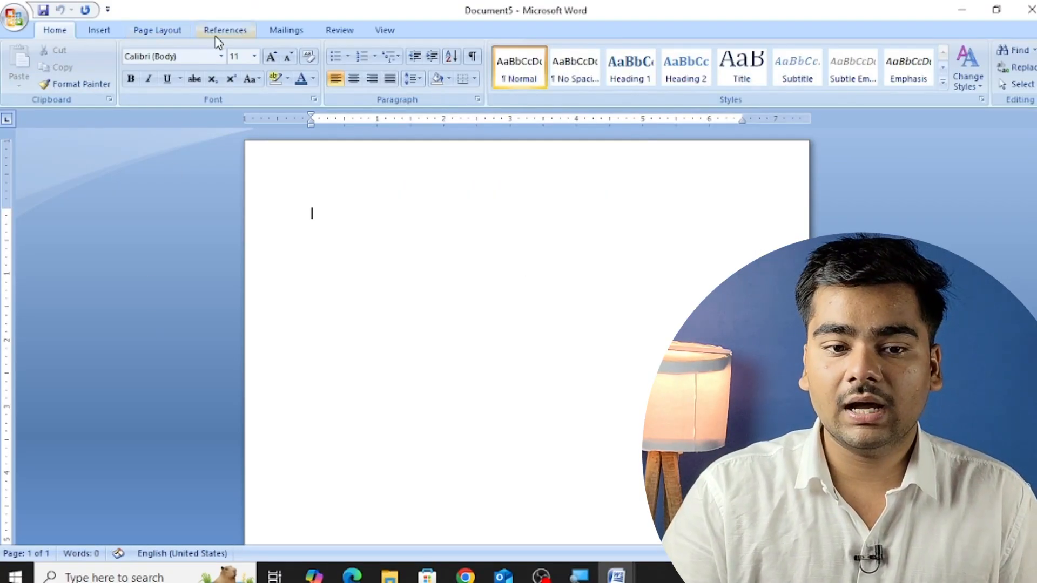
Set the blank document's hyphenation to Automatic.
{"action": "left_click", "coordinate": [184, 32]}
{"action": "left_click", "coordinate": [317, 86]}
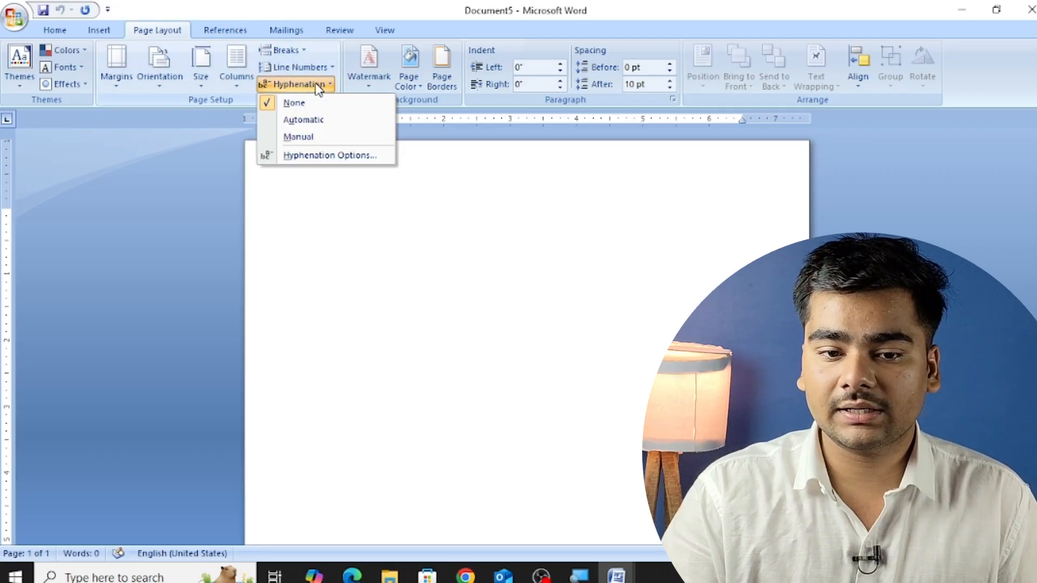
{"action": "left_click", "coordinate": [331, 122]}
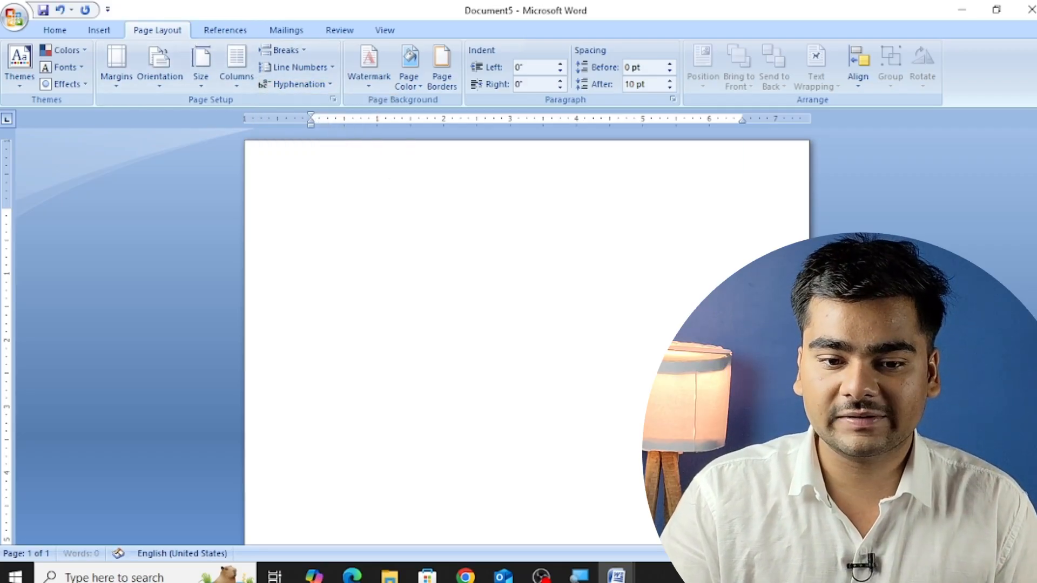
Enter placeholder words running onto a second line, starting with Lkdsjfd afkldsfjsd and ending with the long word sjdakfsdfjkdf.
{"action": "type", "text": "Lkdsjfd afkldsfjsd fjsdkl"}
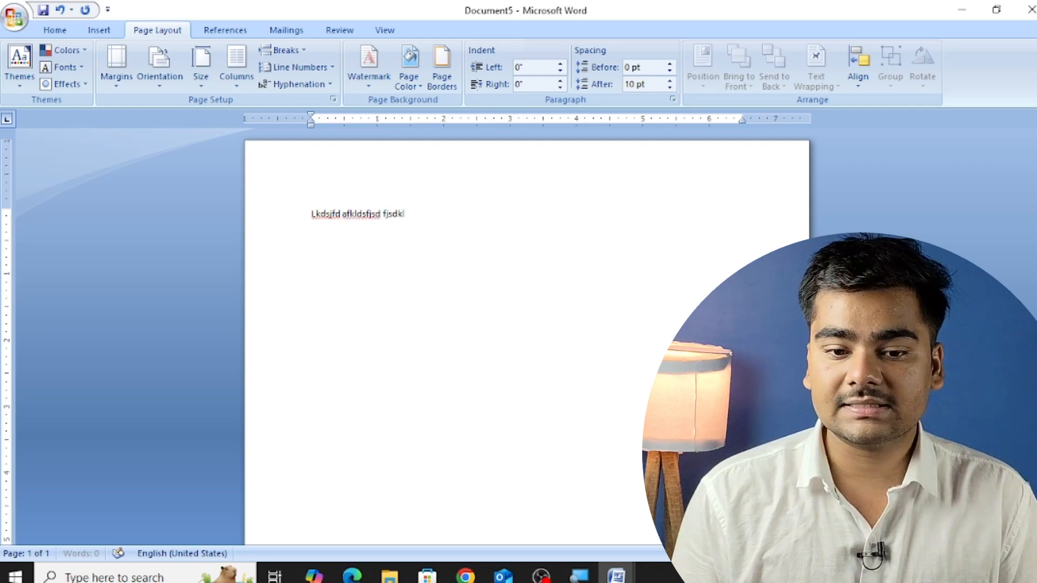
{"action": "type", "text": "f jsdkfljsdkf sdflksdf jlkjfklsd fsdlkfj sdlkjsdklf jsdlkfjsdl"}
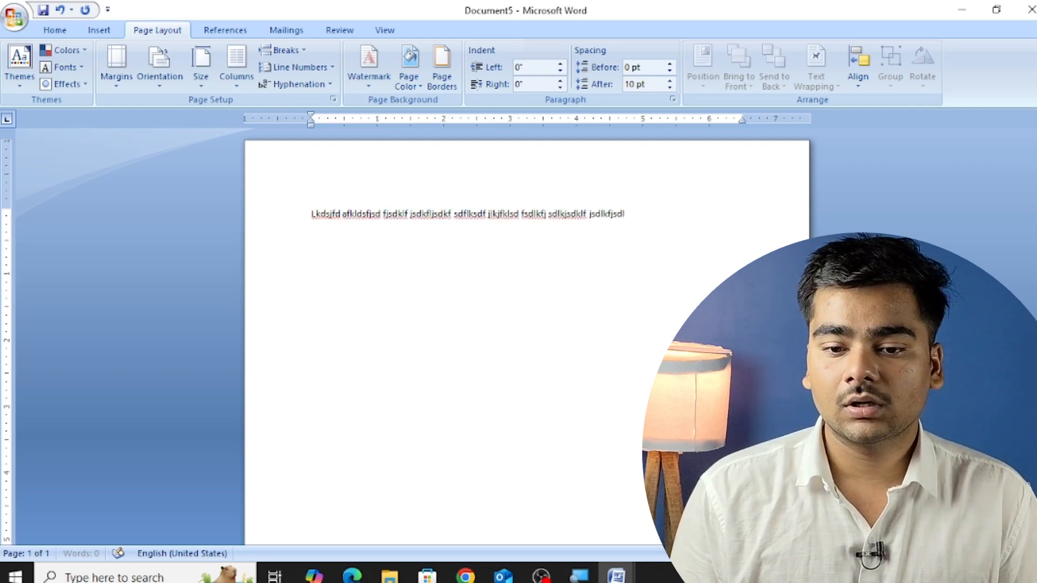
{"action": "type", "text": "k dslfkdjfdkl fjdslkd sjdakfsdfjkdf"}
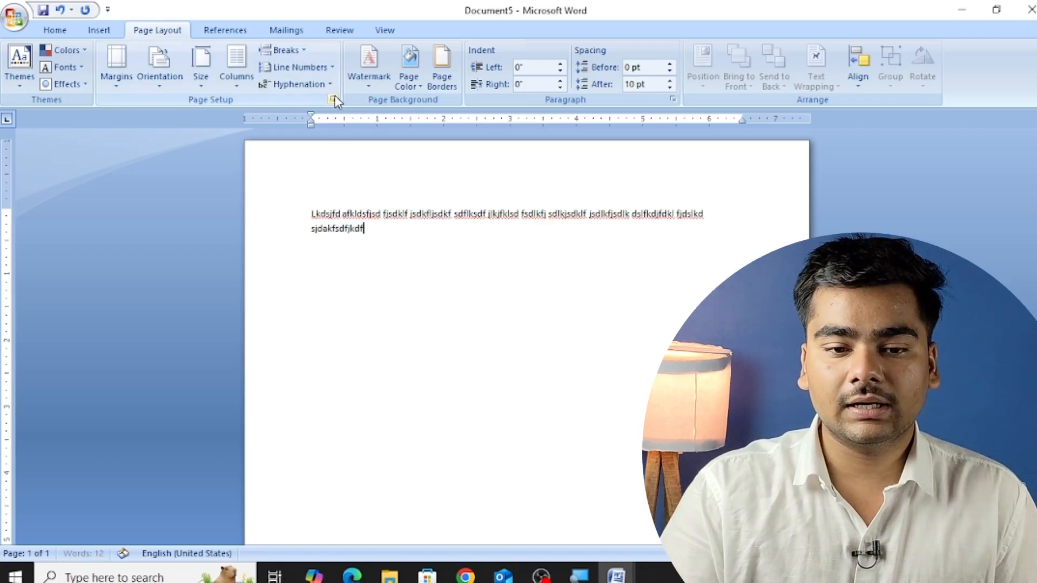
Try to run manual hyphenation without selecting any of the placeholder text.
{"action": "left_click", "coordinate": [300, 84]}
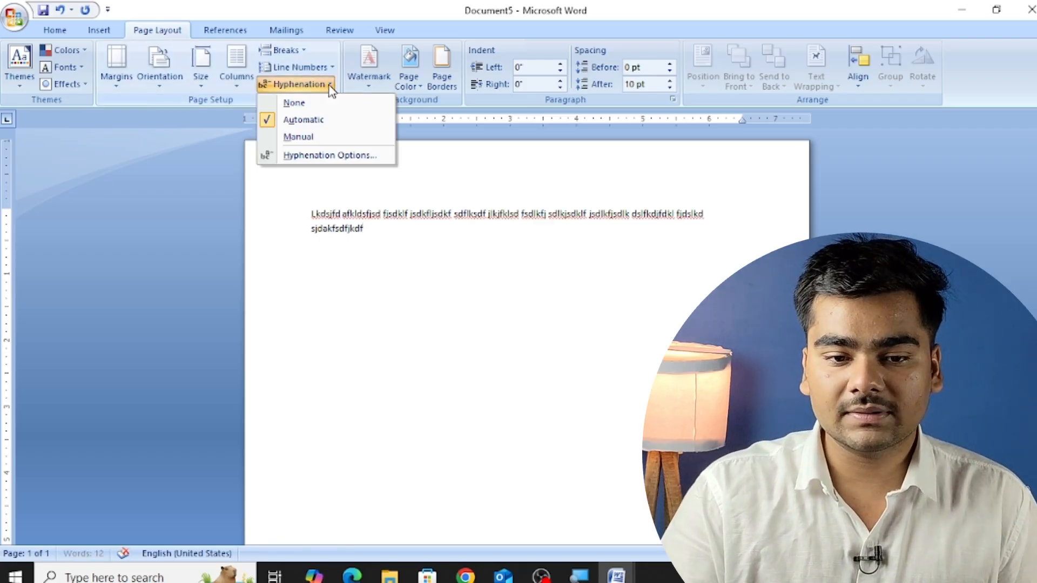
{"action": "left_click", "coordinate": [323, 139]}
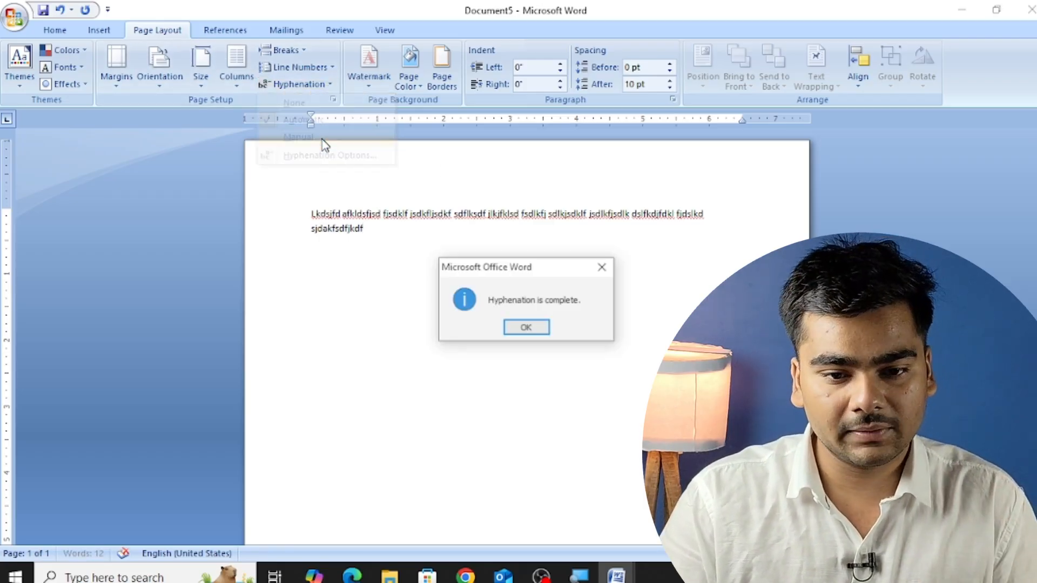
{"action": "left_click", "coordinate": [604, 267]}
Manually hyphenate the last word, sjdakfsdfjkdf, so that it breaks after sjdakf.
{"action": "left_click_drag", "start_coordinate": [374, 232], "coordinate": [312, 231]}
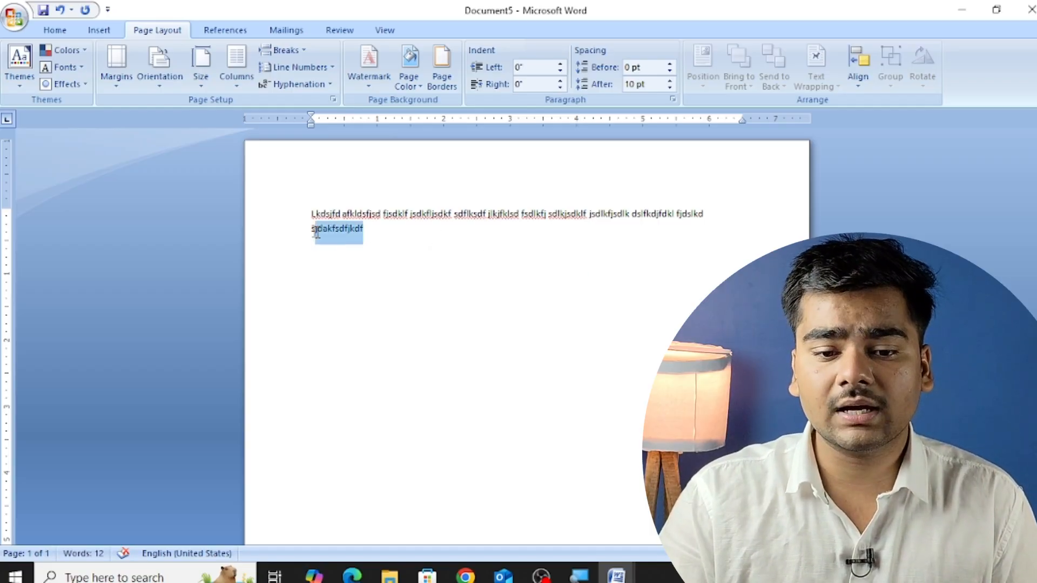
{"action": "left_click", "coordinate": [296, 85]}
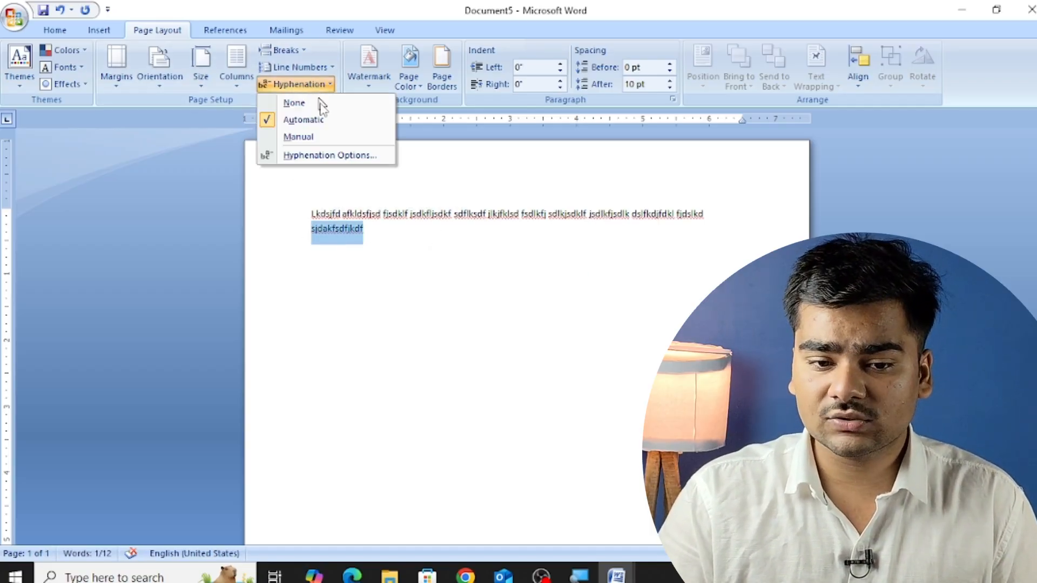
{"action": "left_click", "coordinate": [326, 137]}
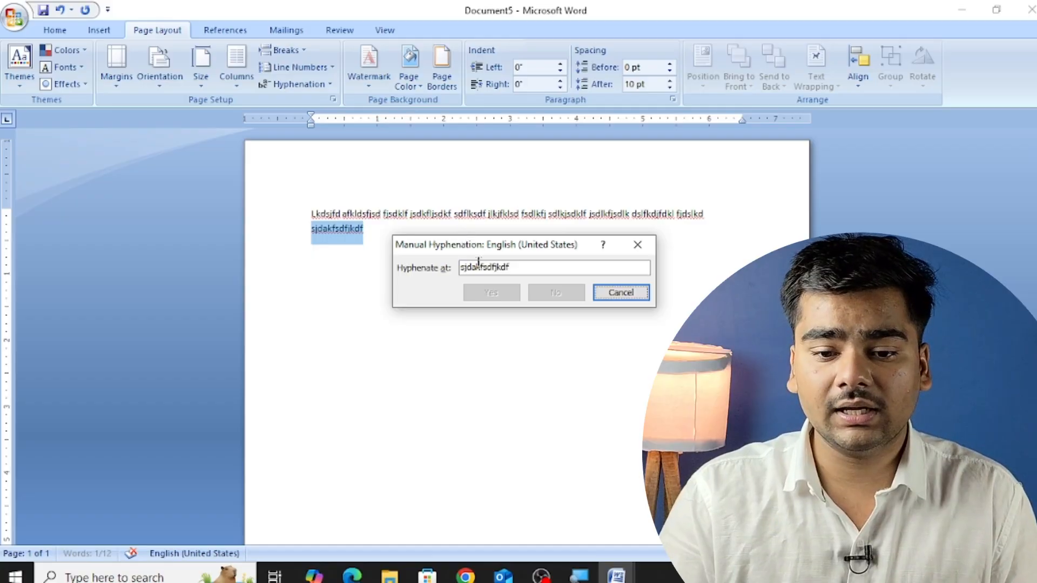
{"action": "left_click", "coordinate": [486, 267]}
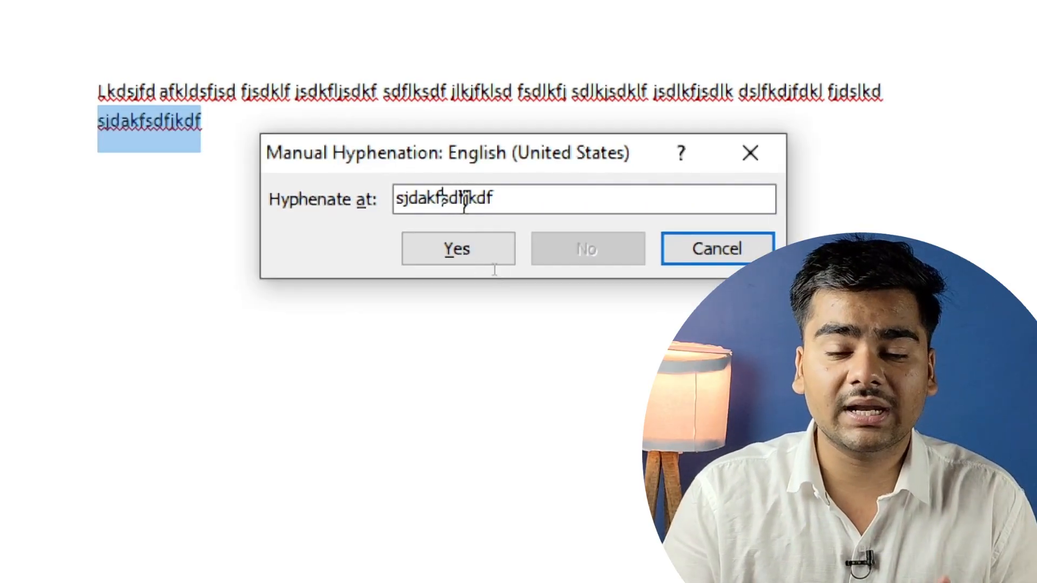
{"action": "left_click", "coordinate": [473, 251]}
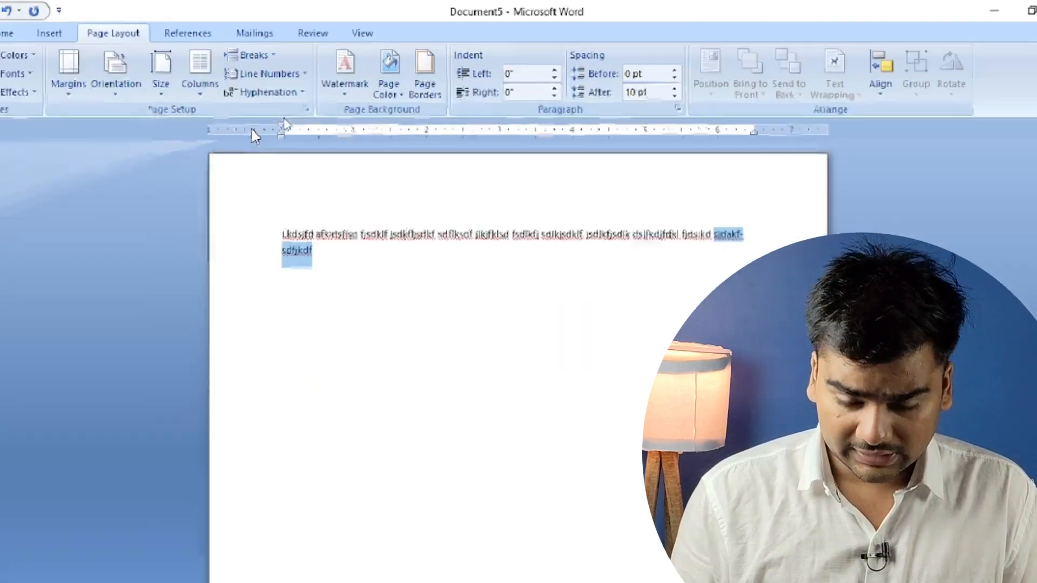
Delete all of the placeholder text so the page is blank.
{"action": "key", "text": "ctrl+a"}
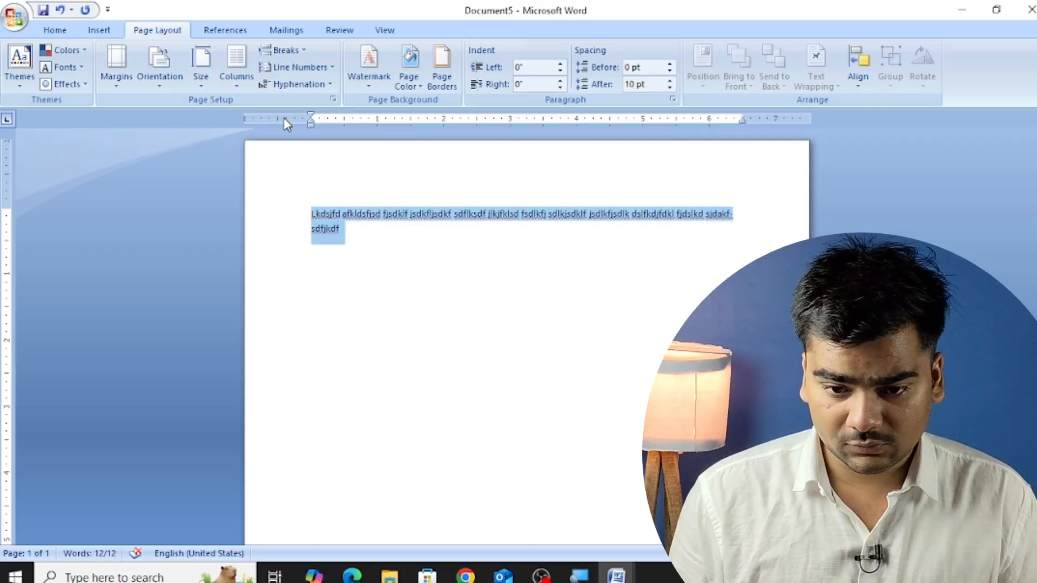
{"action": "key", "text": "Delete"}
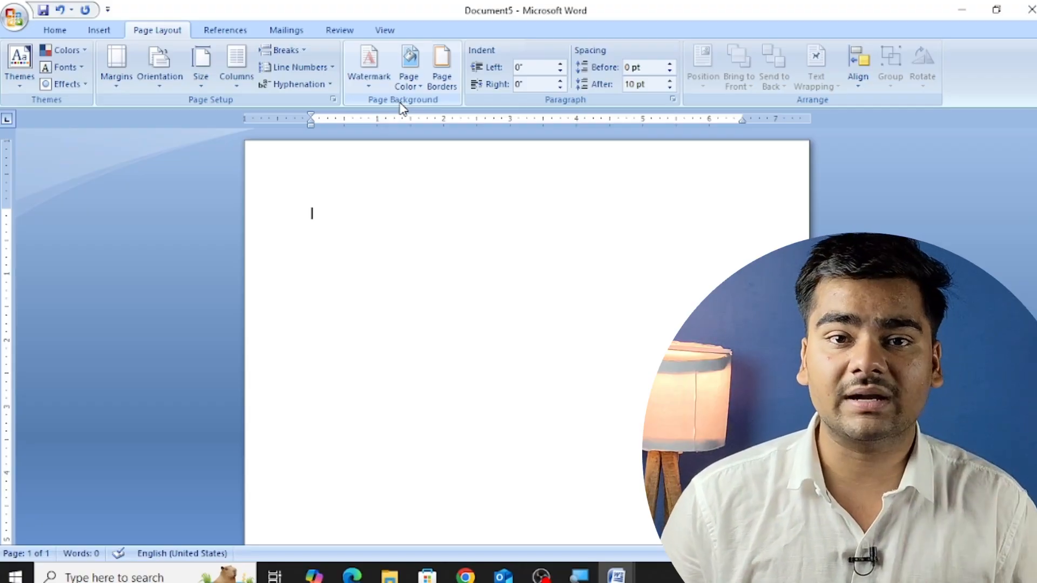
Start a custom text watermark and set its text to "computer by" followed by the presenter's first name.
{"action": "left_click", "coordinate": [373, 78]}
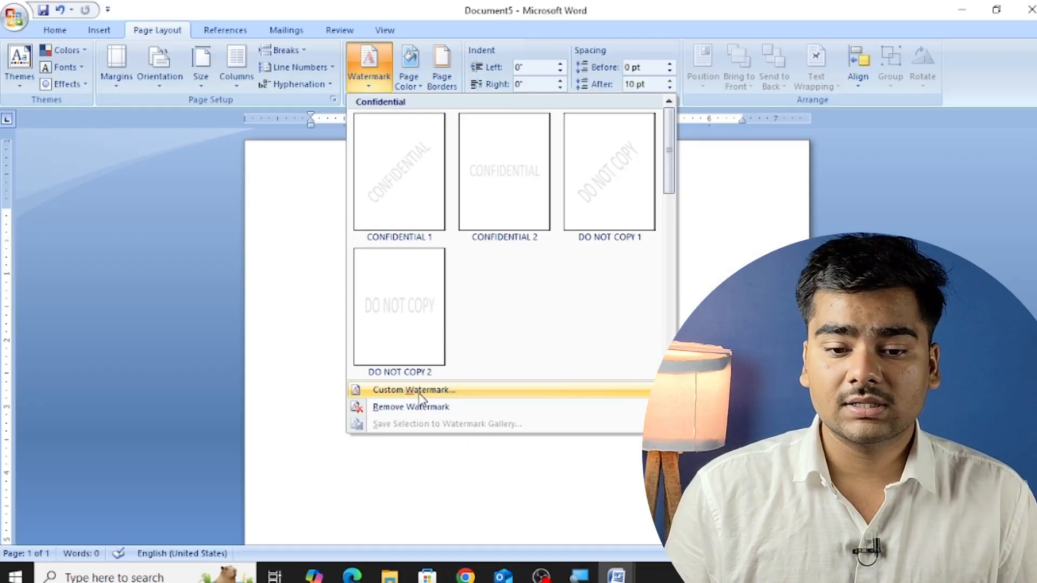
{"action": "left_click", "coordinate": [420, 393]}
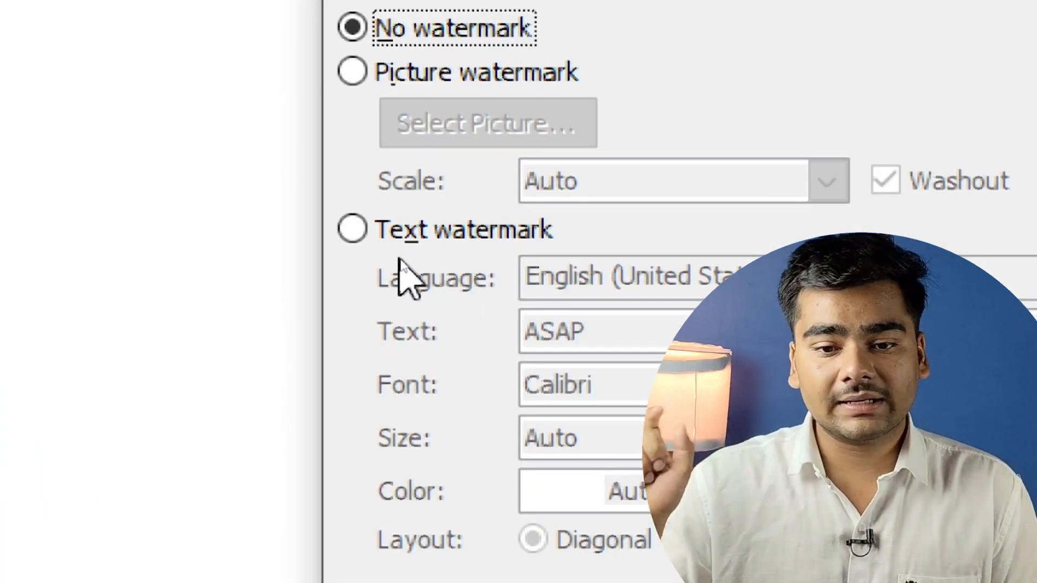
{"action": "left_click", "coordinate": [389, 230]}
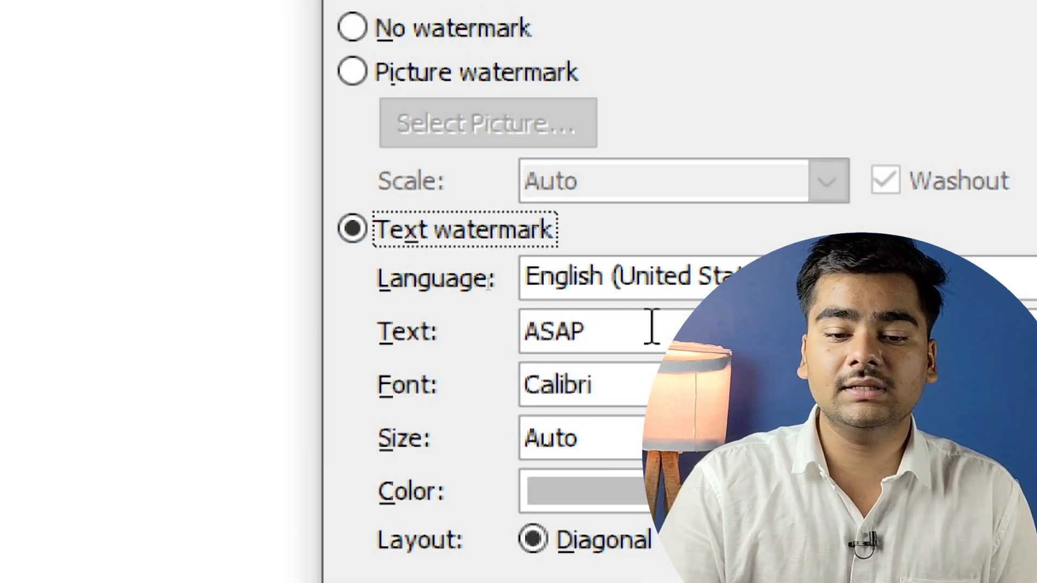
{"action": "left_click", "coordinate": [605, 329]}
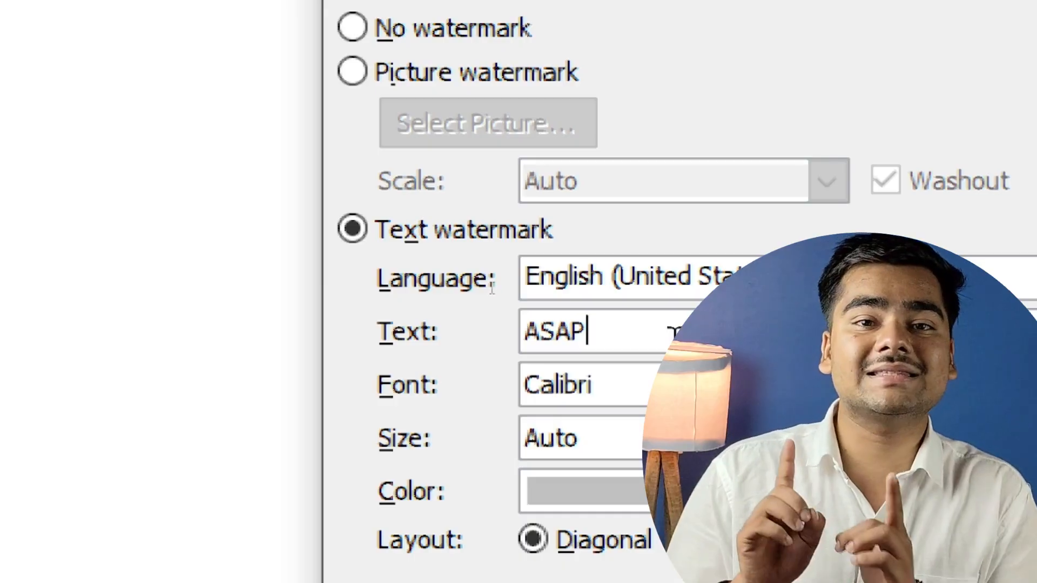
{"action": "key", "text": "BackSpace"}
{"action": "key", "text": "BackSpace"}
{"action": "key", "text": "BackSpace"}
{"action": "key", "text": "BackSpace"}
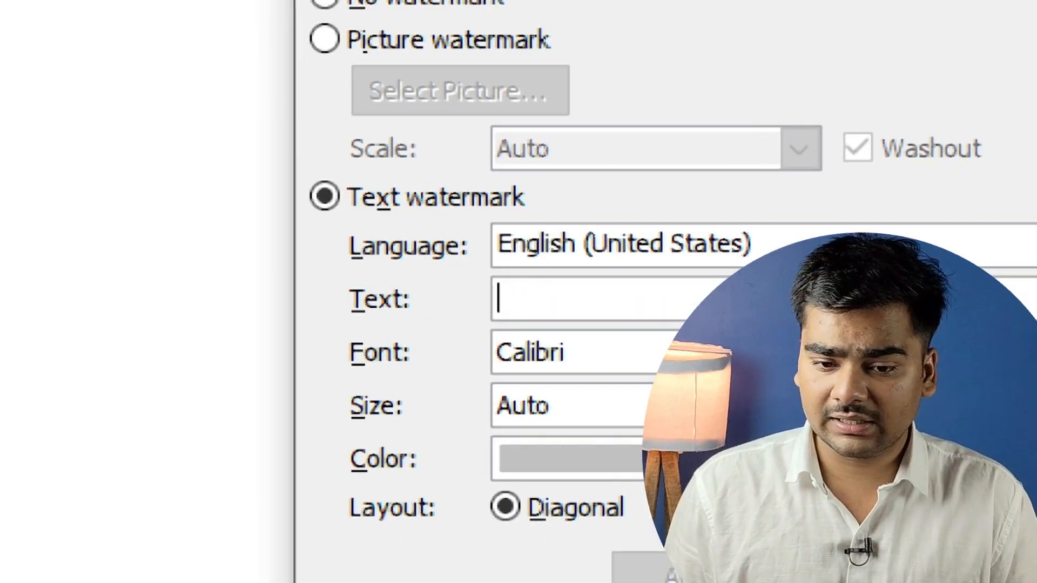
{"action": "type", "text": "compute rby"}
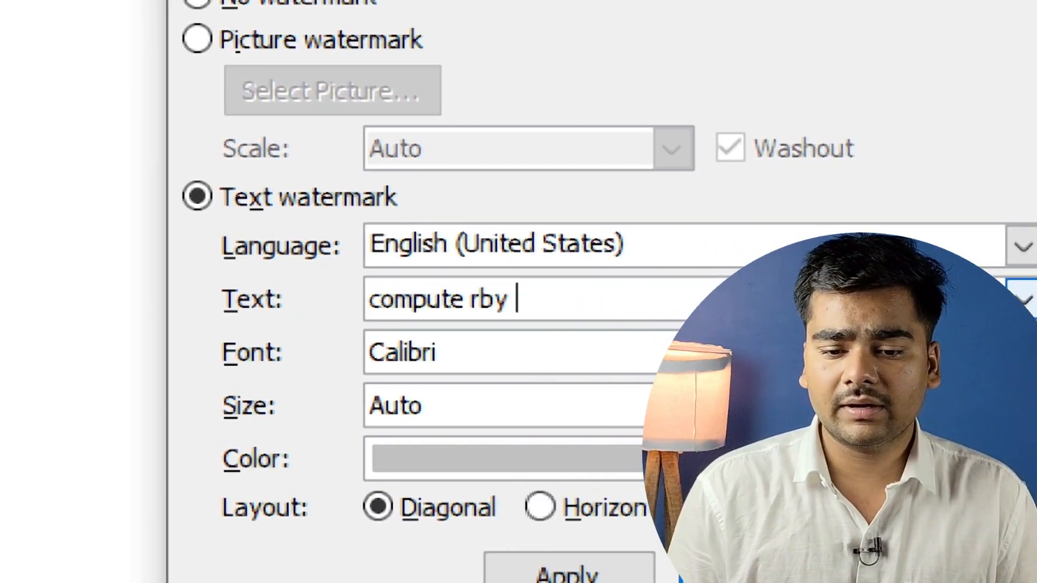
{"action": "key", "text": "BackSpace"}
{"action": "key", "text": "BackSpace"}
{"action": "key", "text": "BackSpace"}
{"action": "key", "text": "BackSpace"}
{"action": "key", "text": "BackSpace"}
{"action": "type", "text": "r by sum"}
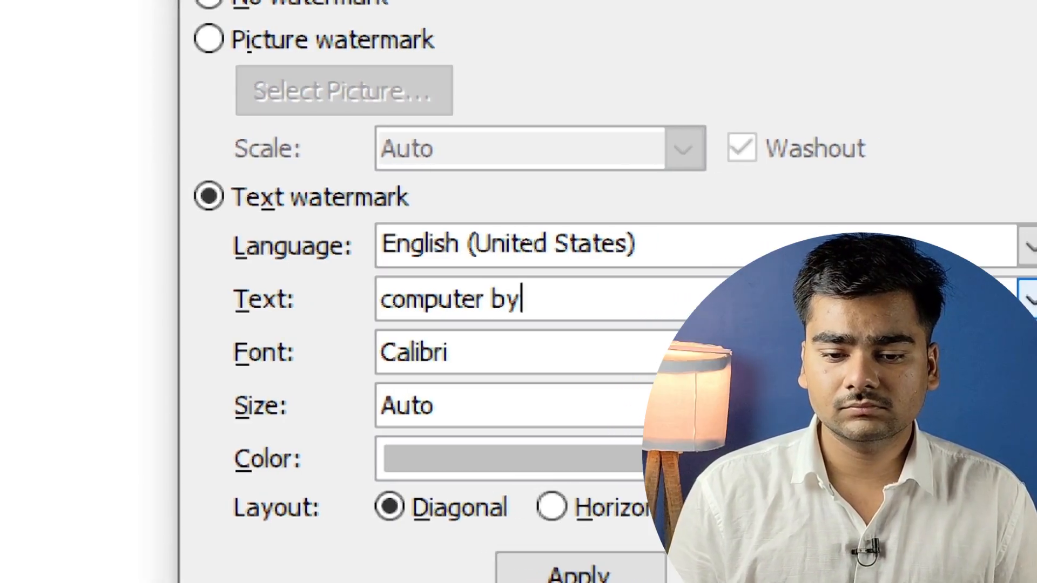
{"action": "type", "text": "it"}
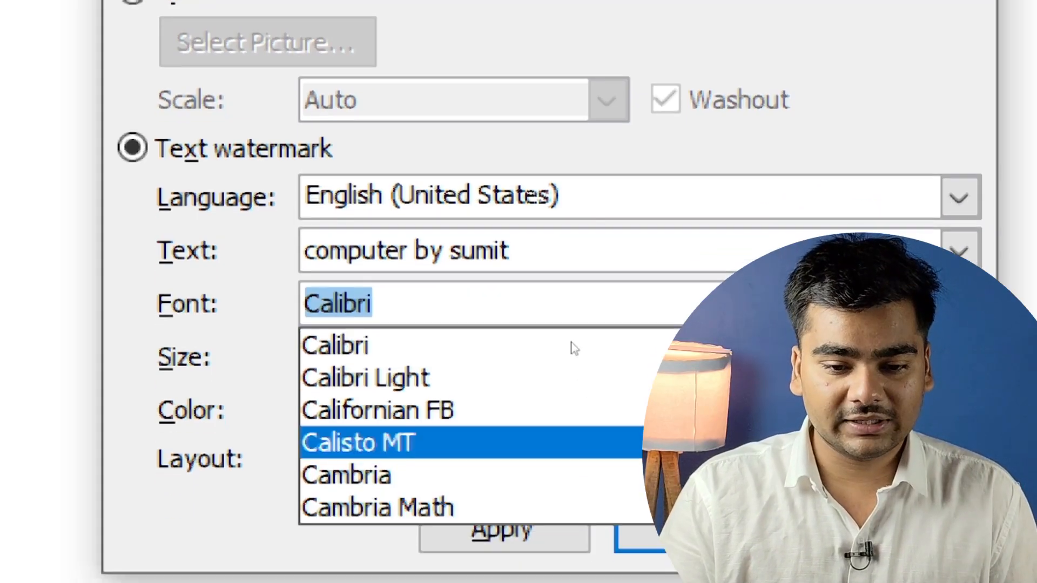
Set the text watermark's color to the aqua theme color.
{"action": "left_click", "coordinate": [575, 269]}
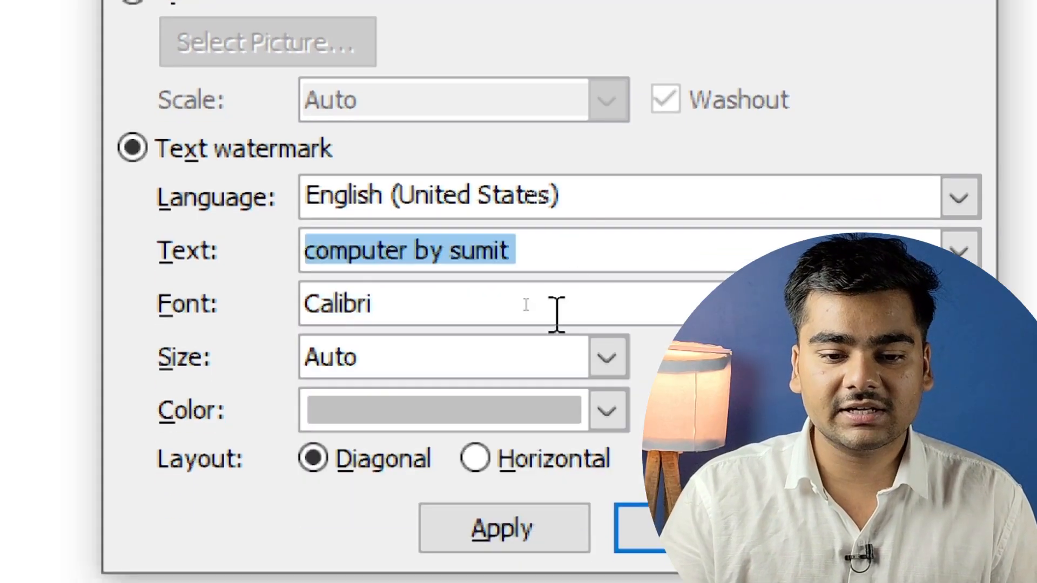
{"action": "left_click", "coordinate": [622, 367]}
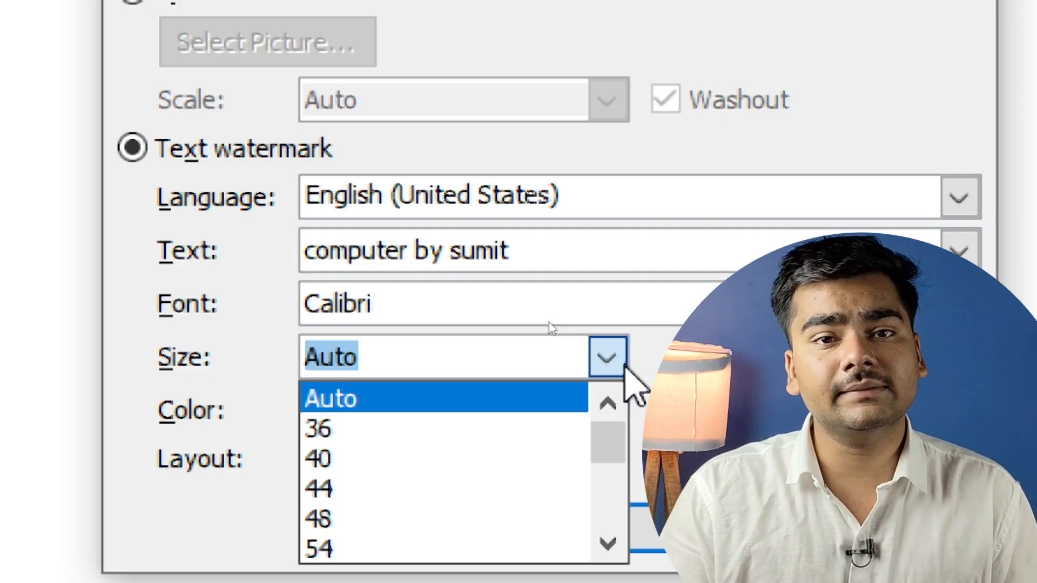
{"action": "left_click", "coordinate": [629, 363]}
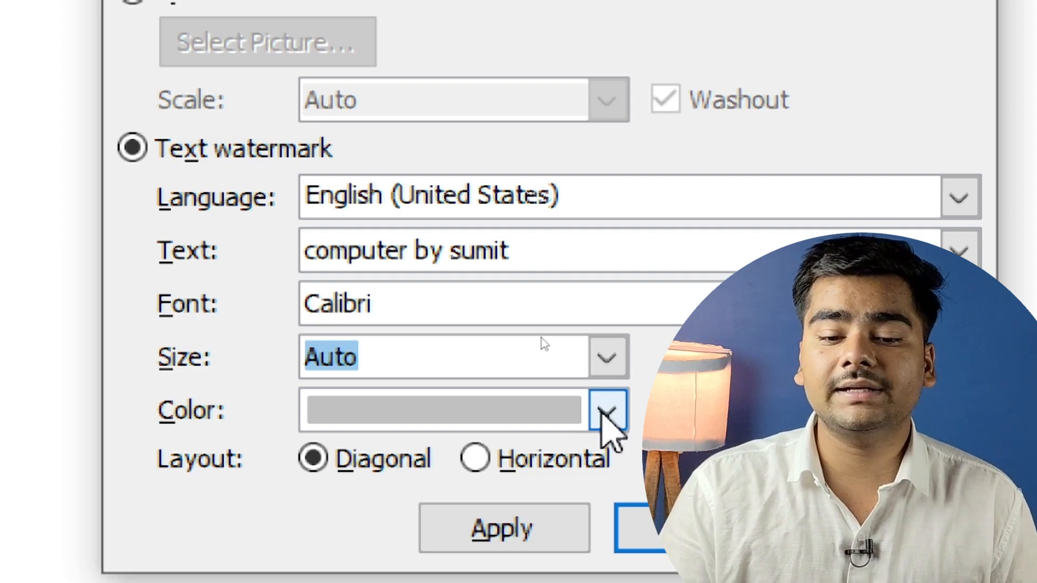
{"action": "left_click", "coordinate": [606, 411]}
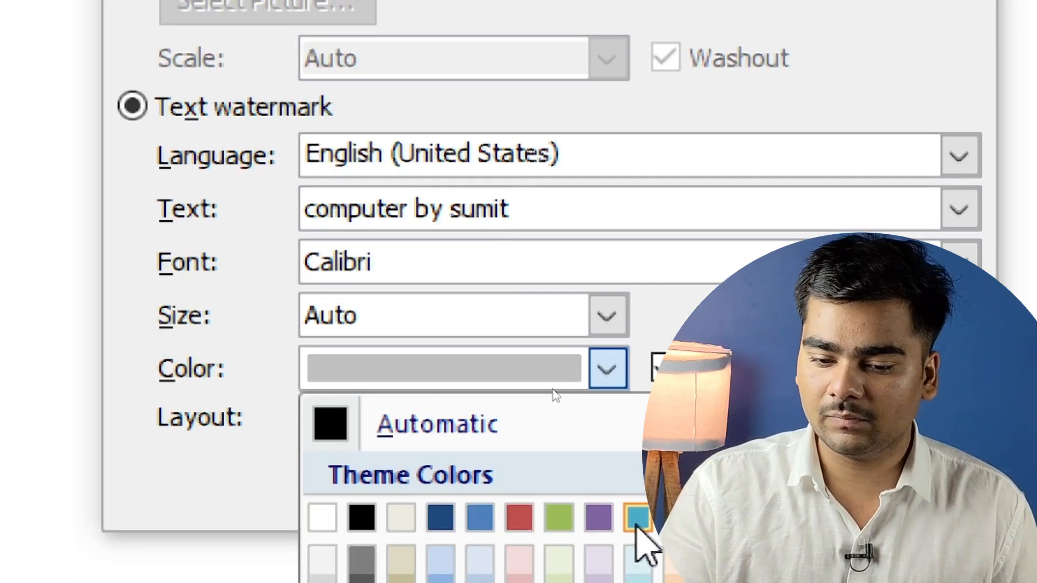
{"action": "left_click", "coordinate": [635, 527]}
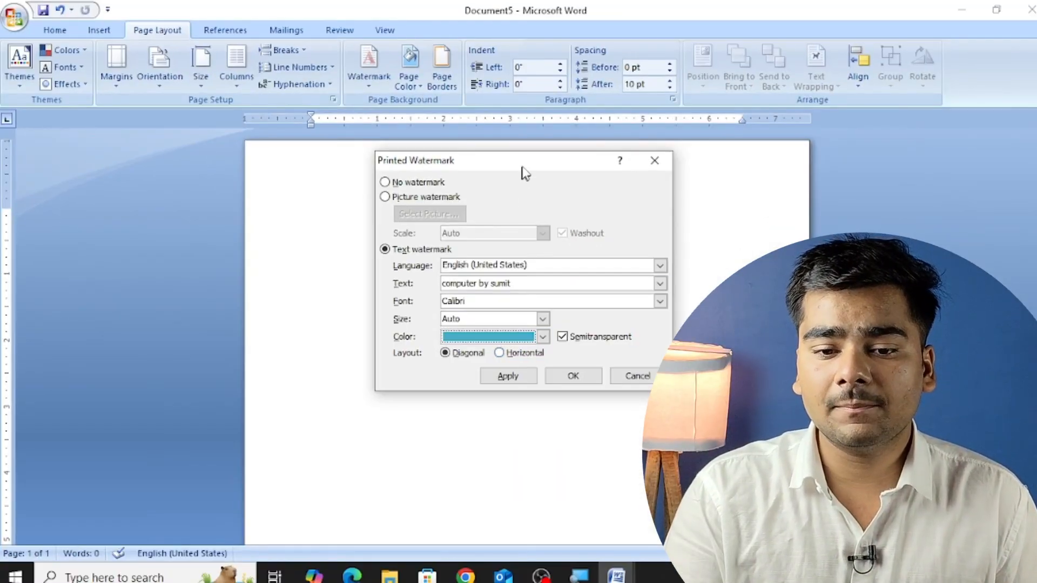
Move the Printed Watermark dialog clear of the page and apply the semitransparent text watermark in Diagonal layout.
{"action": "left_click_drag", "start_coordinate": [519, 162], "coordinate": [389, 138]}
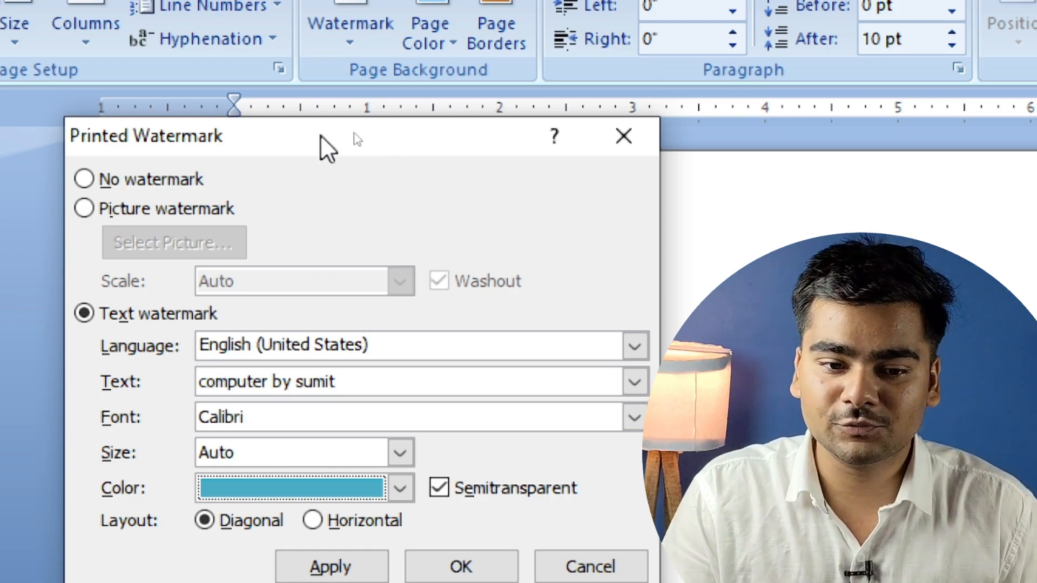
{"action": "left_click_drag", "start_coordinate": [317, 135], "coordinate": [39, 8]}
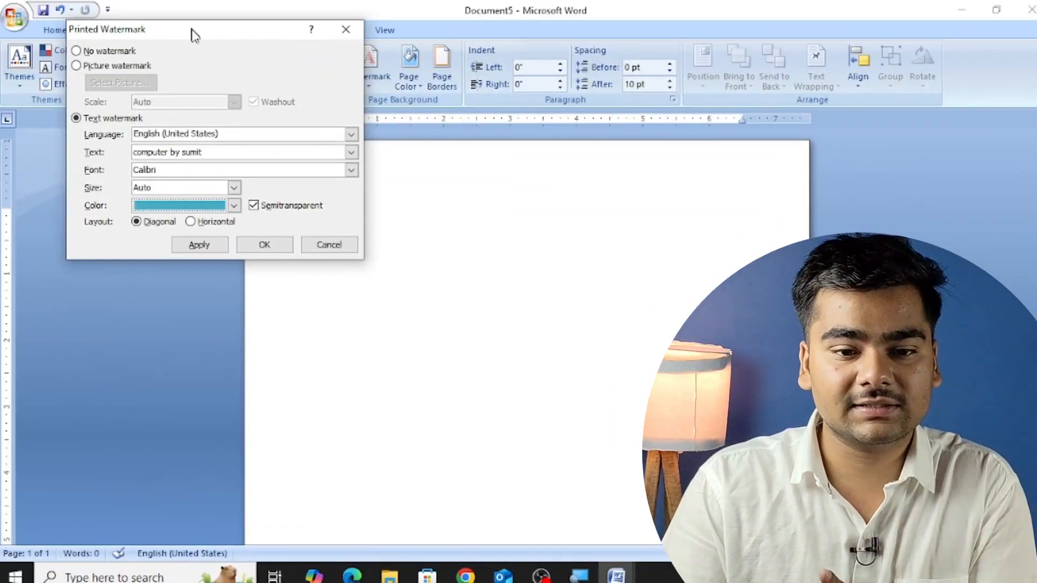
{"action": "left_click", "coordinate": [203, 247]}
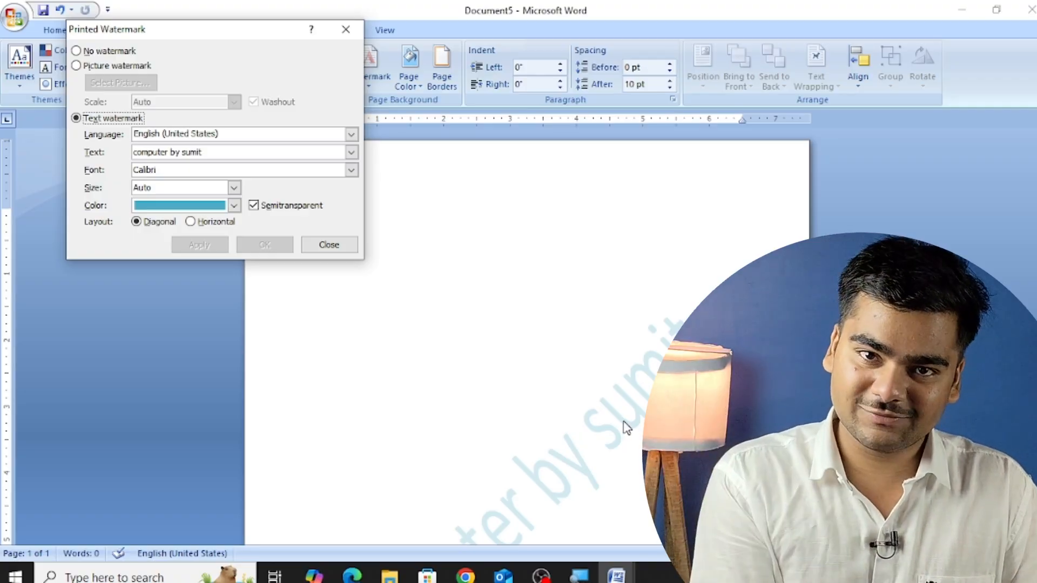
Apply the text watermark in Horizontal layout, and switch it back to Diagonal layout and apply it again.
{"action": "left_click", "coordinate": [230, 223]}
{"action": "left_click", "coordinate": [212, 246]}
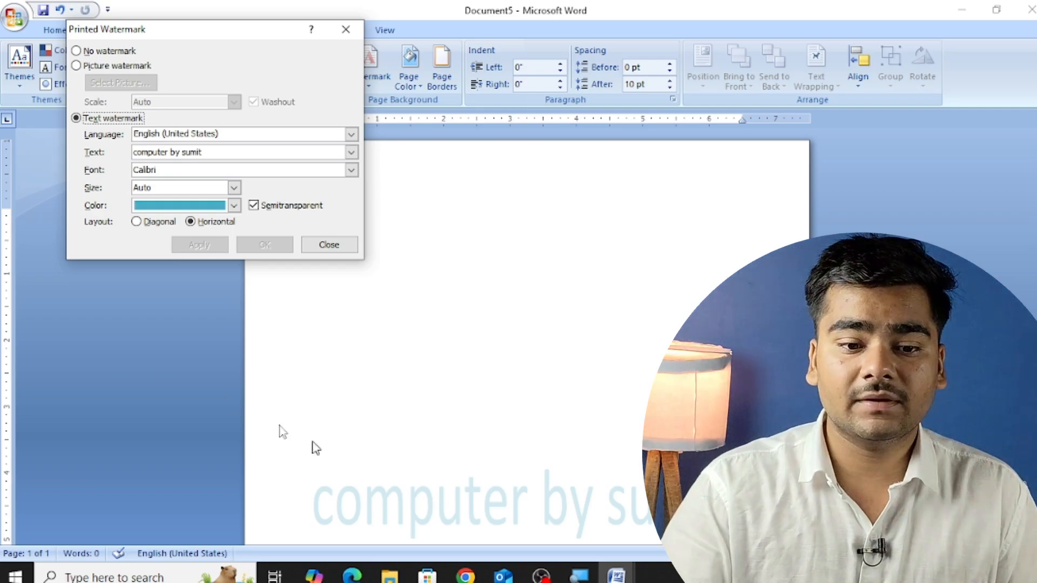
{"action": "left_click", "coordinate": [157, 223]}
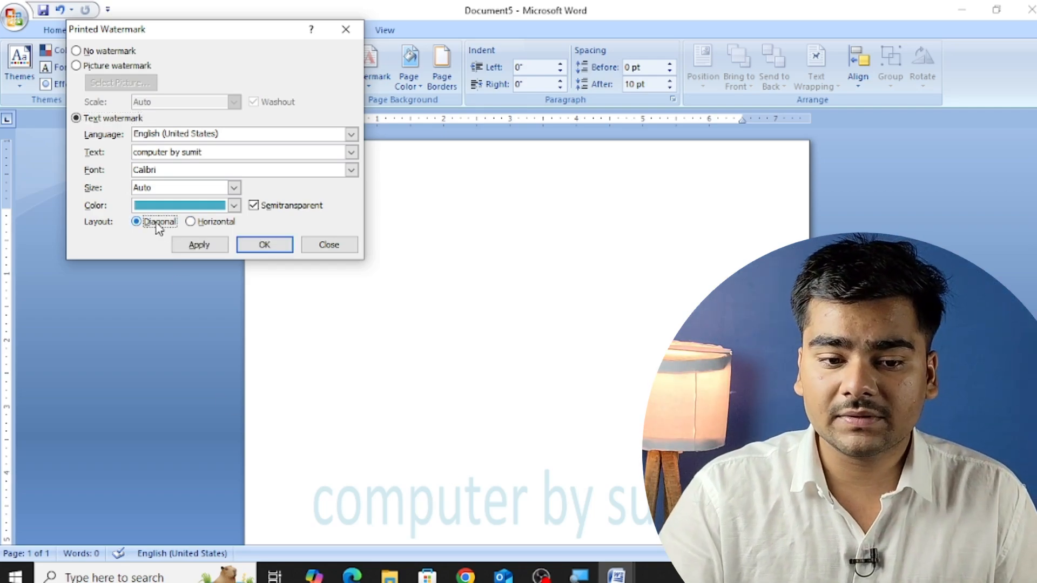
{"action": "left_click", "coordinate": [197, 248]}
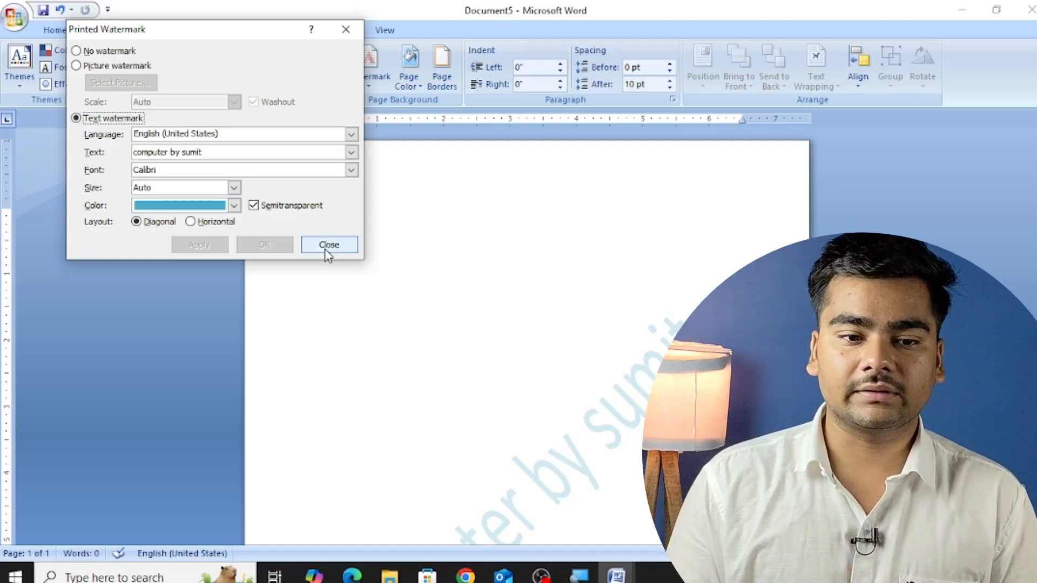
Apply a picture watermark with Auto scale and Washout, using the keyboard picture "images" from the D: drive.
{"action": "left_click", "coordinate": [97, 66]}
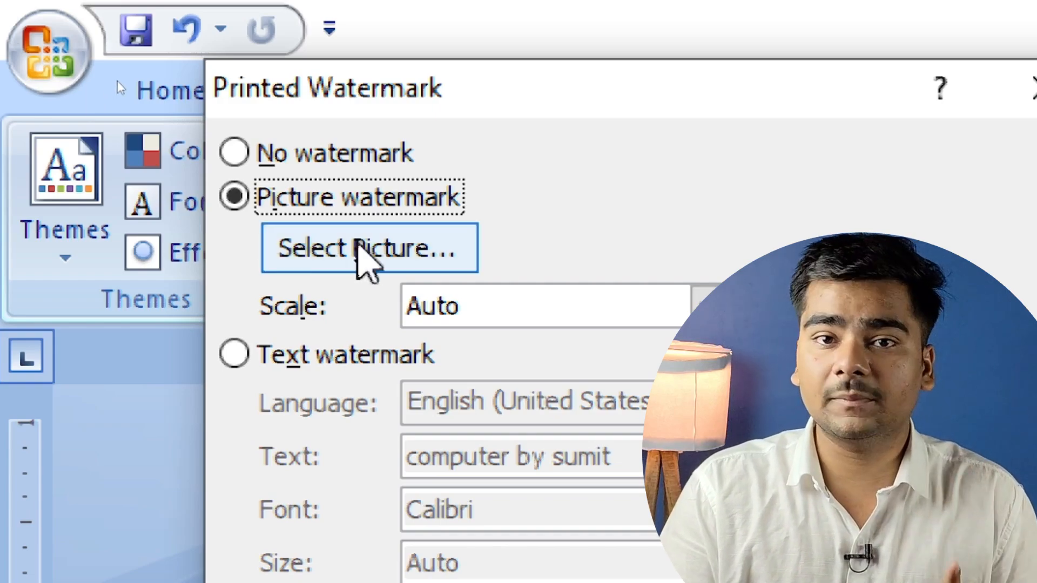
{"action": "left_click", "coordinate": [355, 244]}
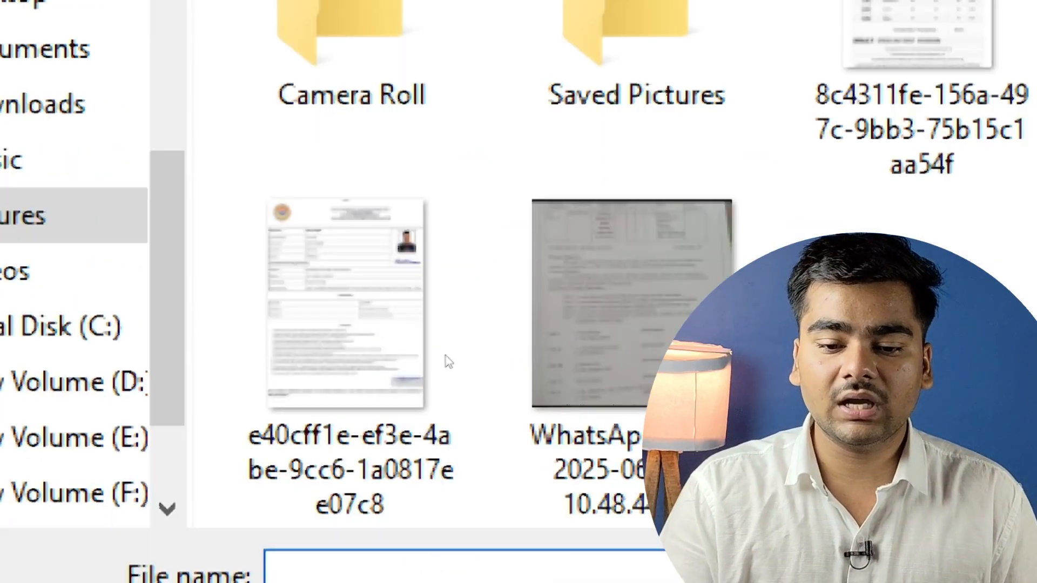
{"action": "left_click", "coordinate": [348, 381]}
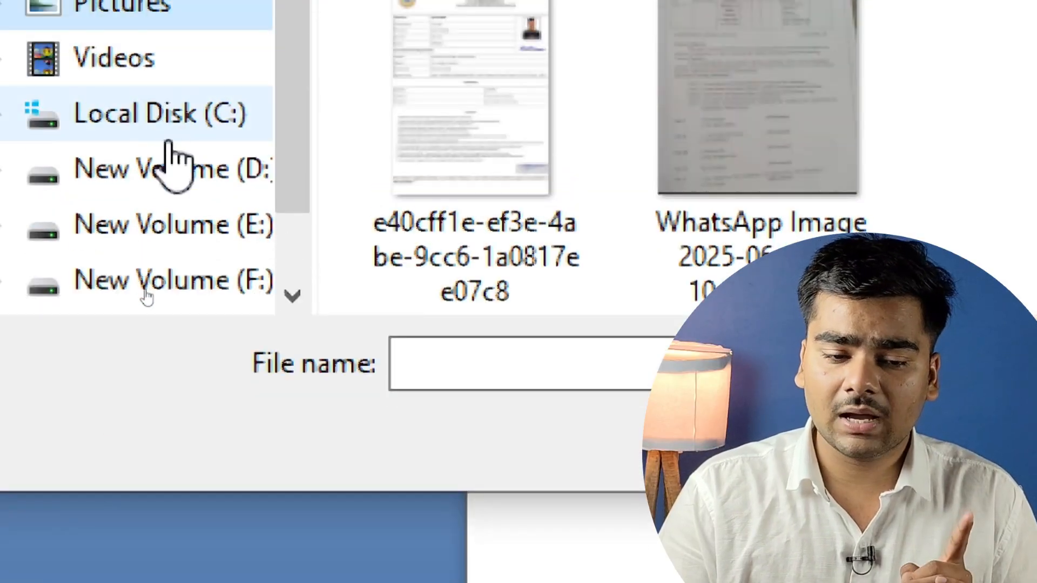
{"action": "left_click", "coordinate": [185, 191]}
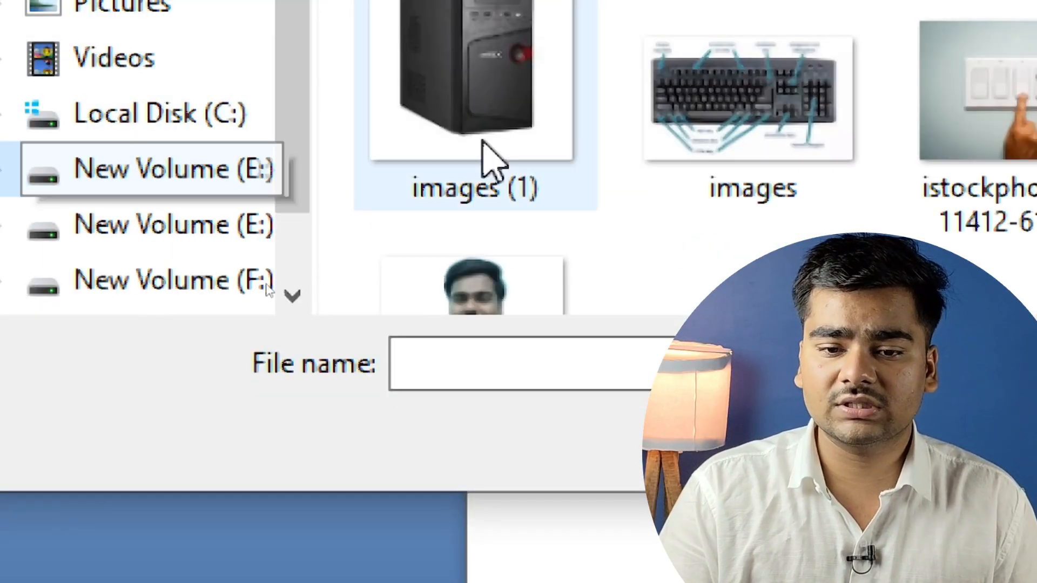
{"action": "left_click", "coordinate": [810, 102]}
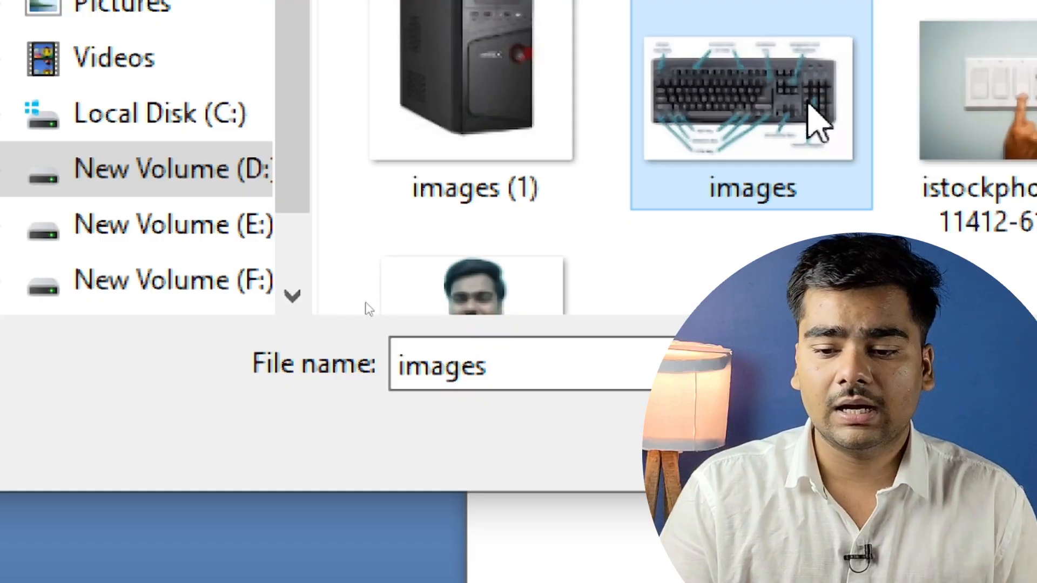
{"action": "key", "text": "Tab"}
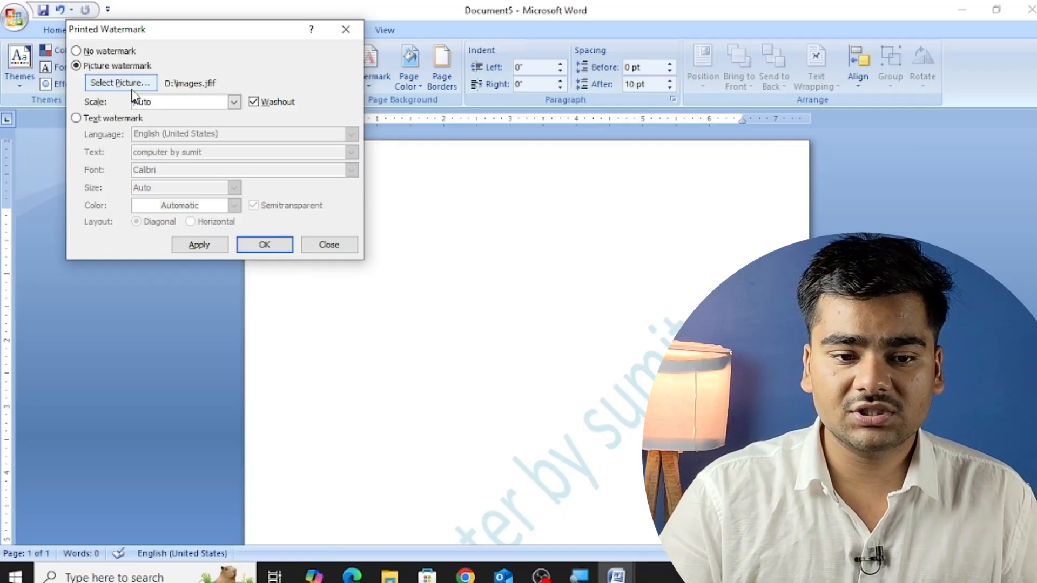
{"action": "left_click", "coordinate": [216, 246]}
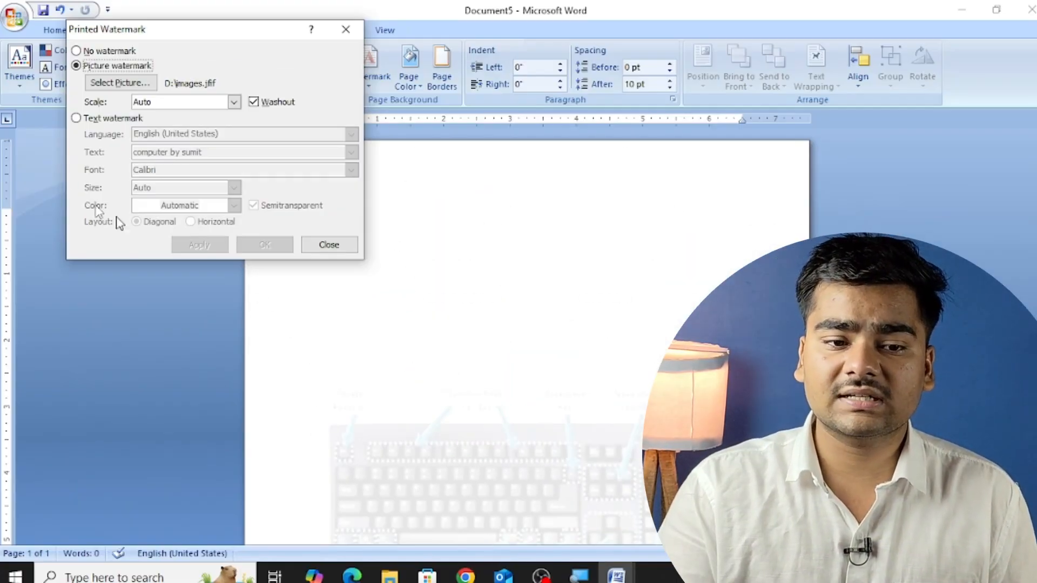
Switch back to the semitransparent diagonal text watermark, apply it, close the dialog and view it on the page.
{"action": "left_click", "coordinate": [81, 118]}
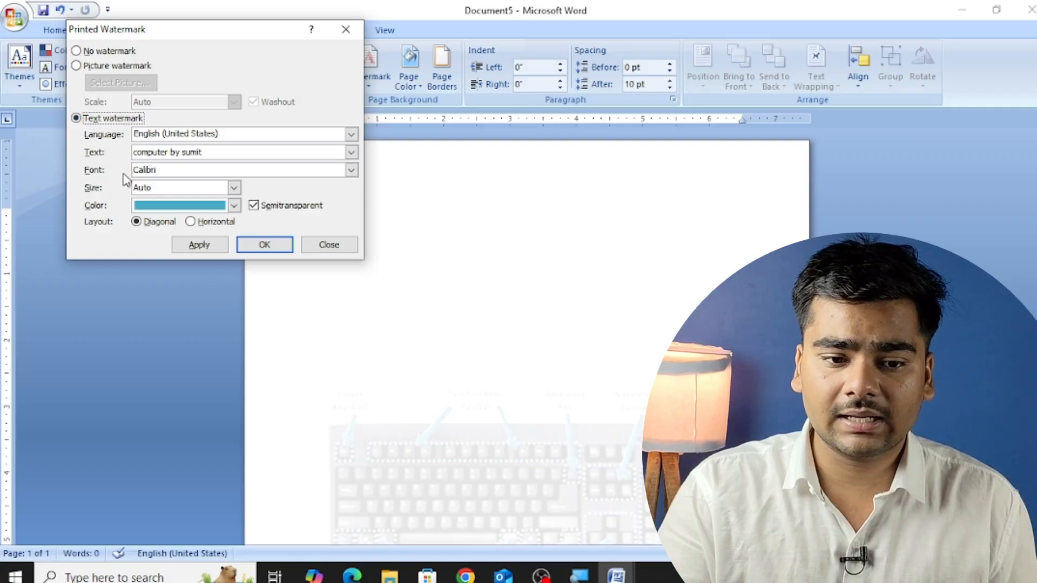
{"action": "left_click", "coordinate": [195, 245]}
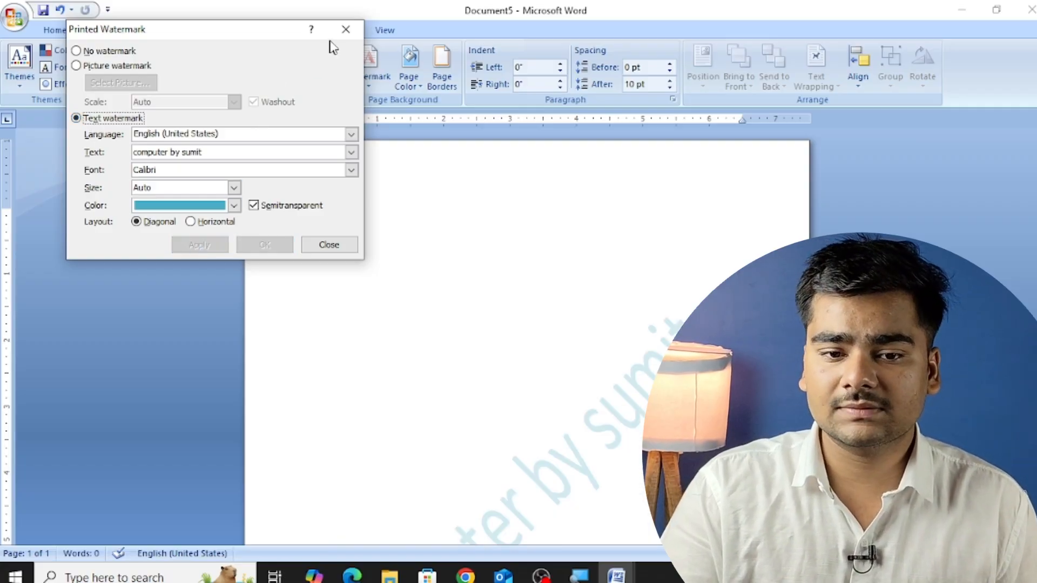
{"action": "left_click", "coordinate": [346, 29]}
{"action": "scroll", "coordinate": [503, 213], "scroll_direction": "down", "scroll_amount": 8}
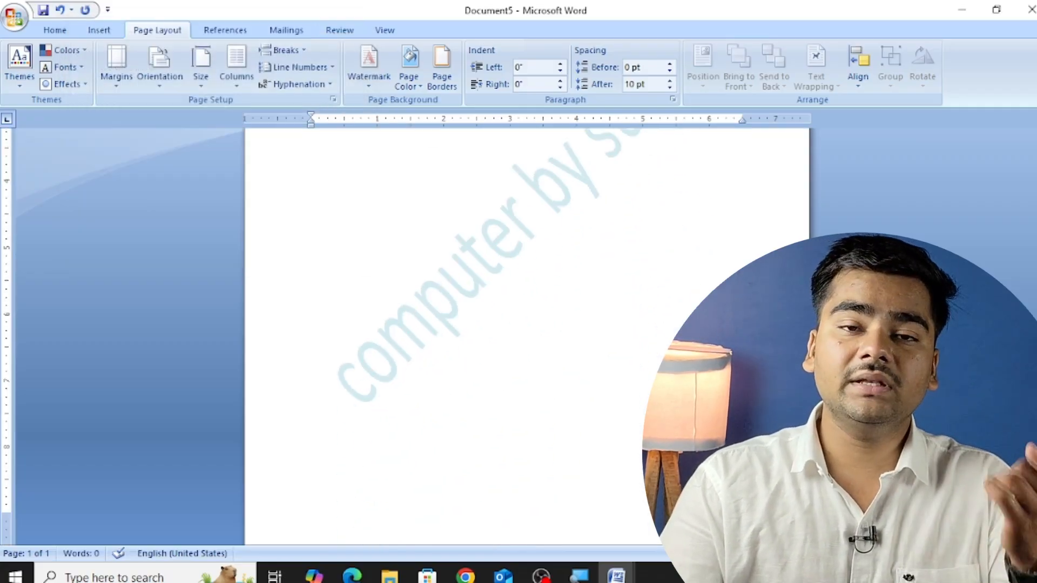
{"action": "scroll", "coordinate": [502, 270], "scroll_direction": "down", "scroll_amount": 1}
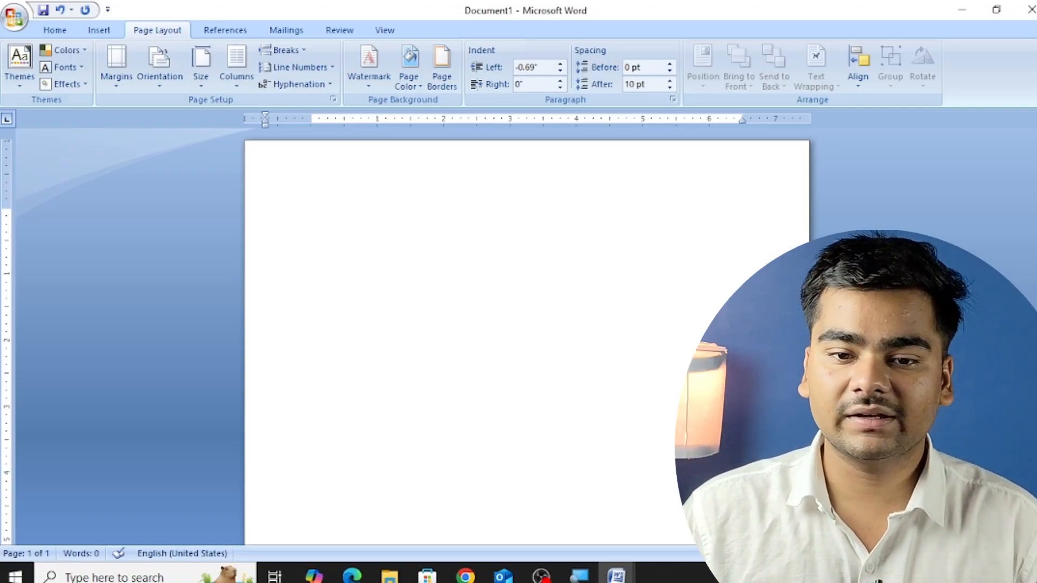
Set the page color of Document1 to the standard light blue and view the whole page.
{"action": "left_click", "coordinate": [412, 87]}
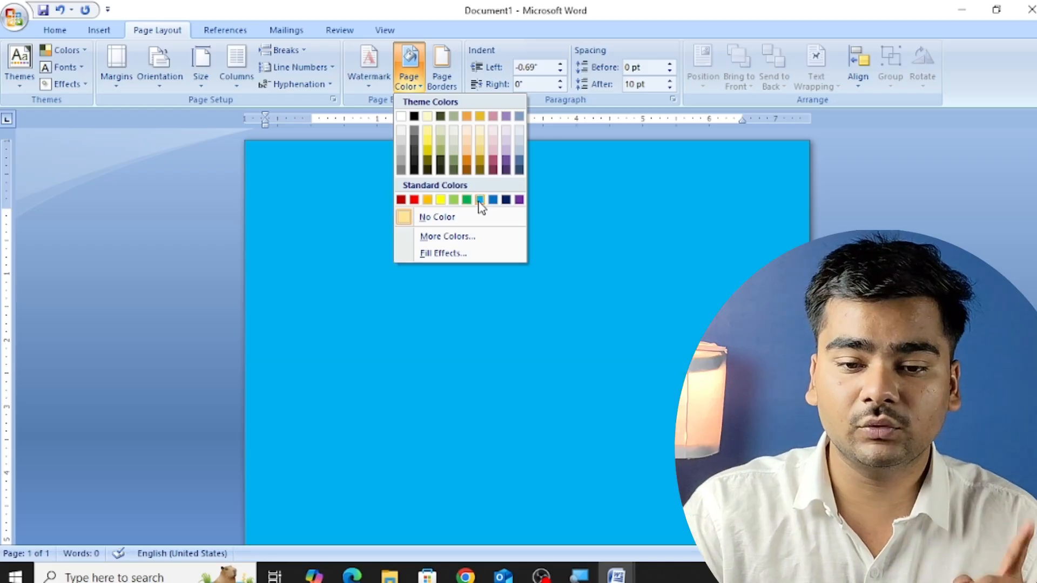
{"action": "left_click", "coordinate": [480, 200]}
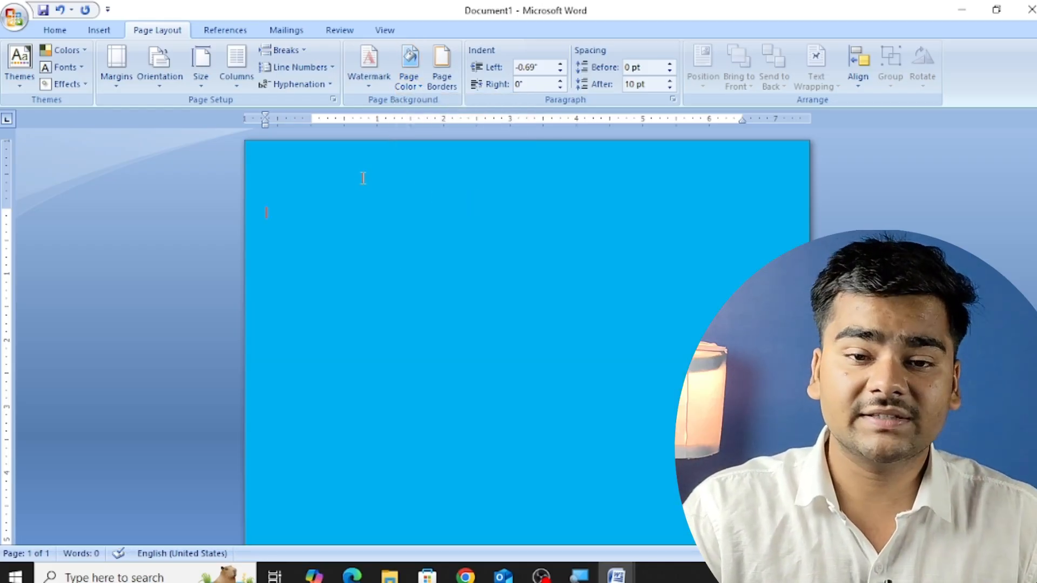
{"action": "scroll", "coordinate": [363, 178], "scroll_direction": "down", "scroll_amount": 3}
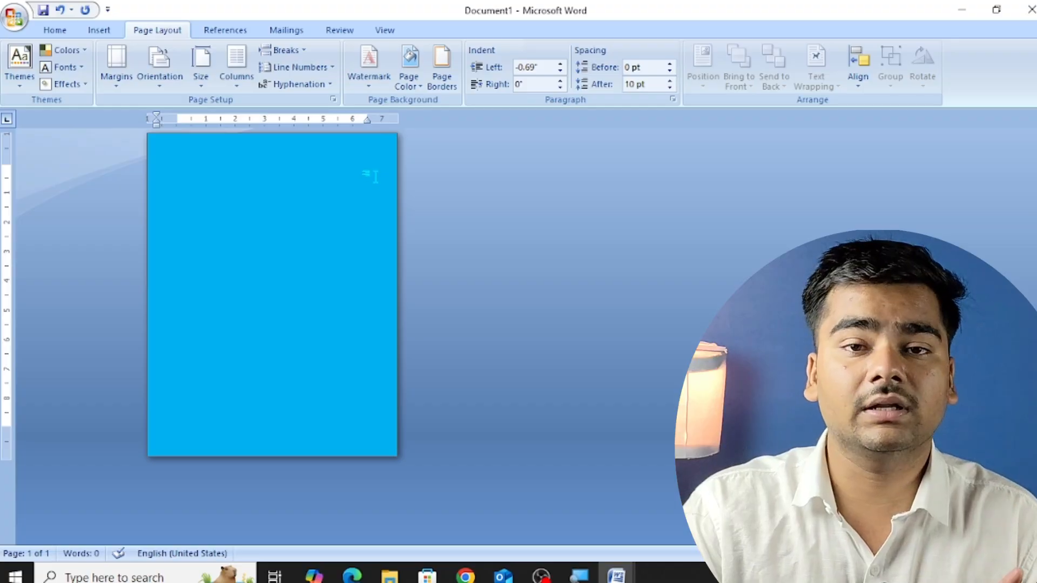
Look at the additional page color choices and close the Colors dialog without changing anything.
{"action": "left_click", "coordinate": [421, 80]}
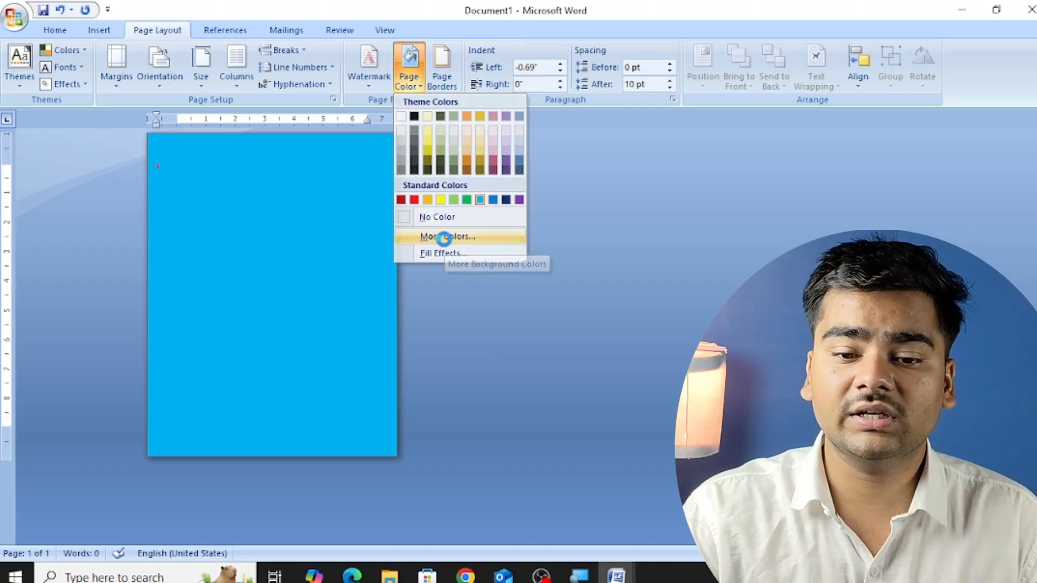
{"action": "left_click", "coordinate": [441, 237]}
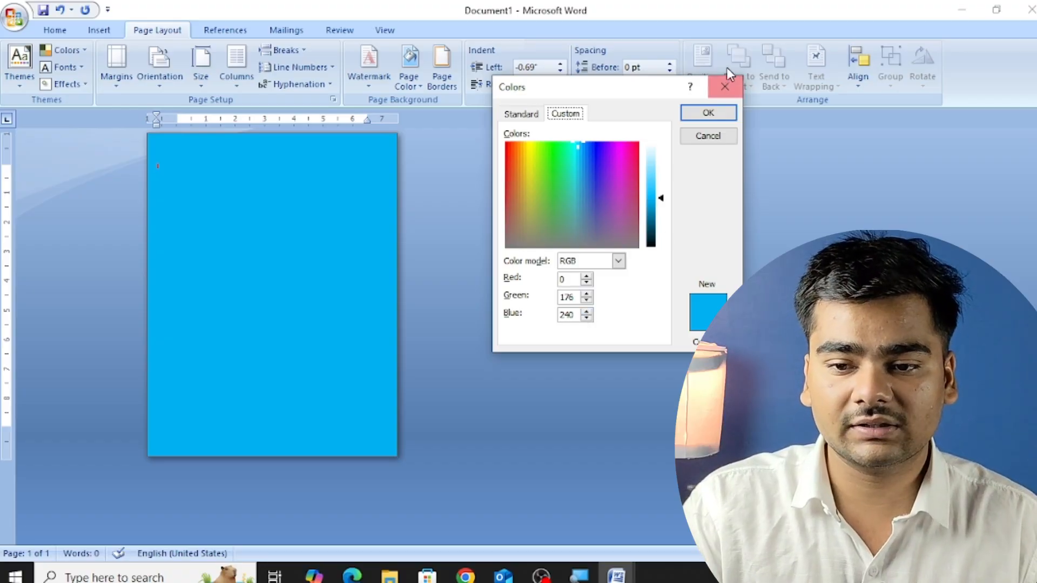
{"action": "left_click", "coordinate": [732, 83]}
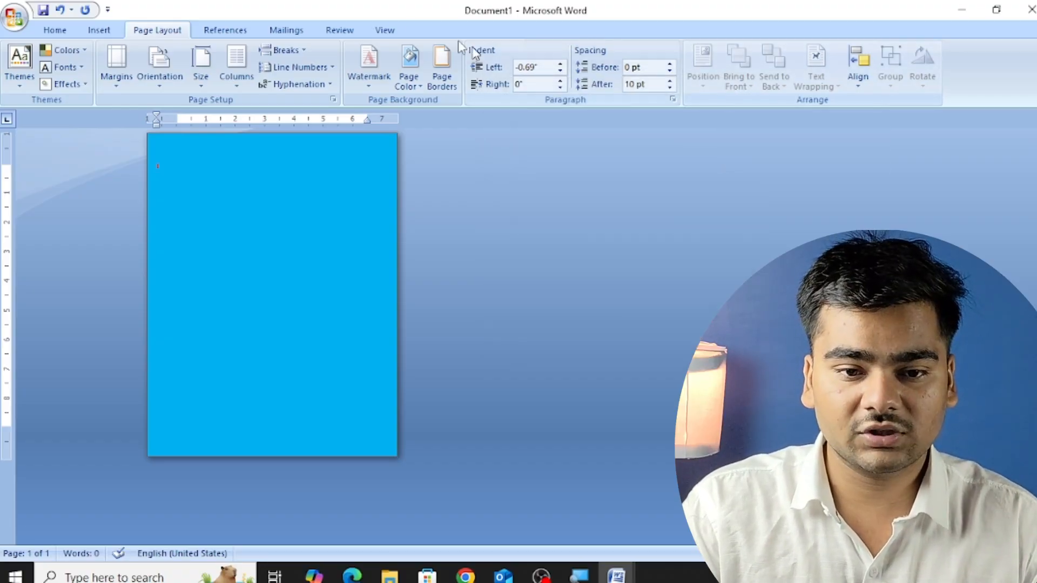
Start a one-color gradient fill for the page background with standard red and Diagonal down shading.
{"action": "left_click", "coordinate": [410, 82]}
{"action": "left_click", "coordinate": [497, 248]}
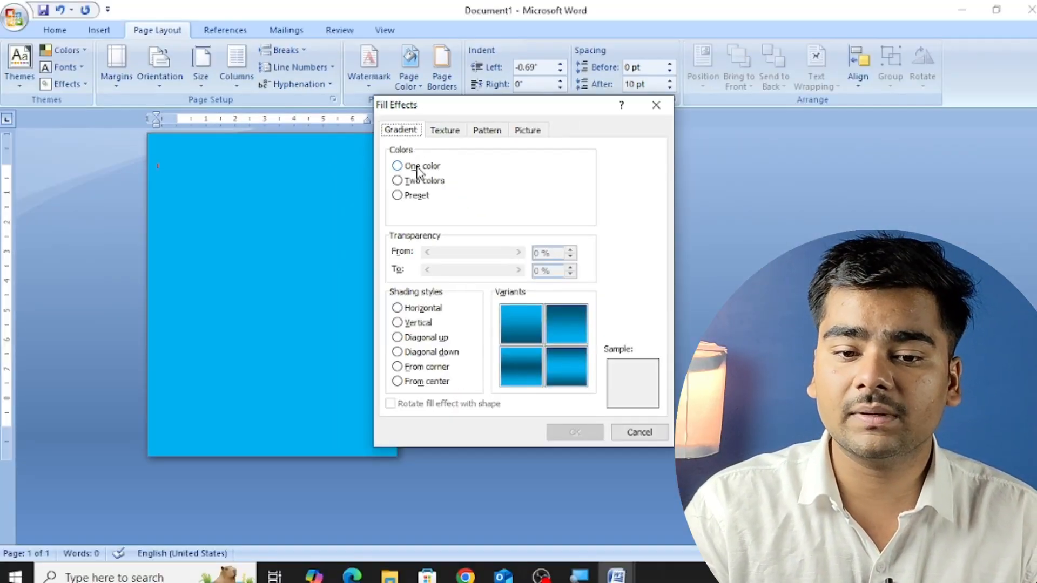
{"action": "left_click", "coordinate": [399, 165]}
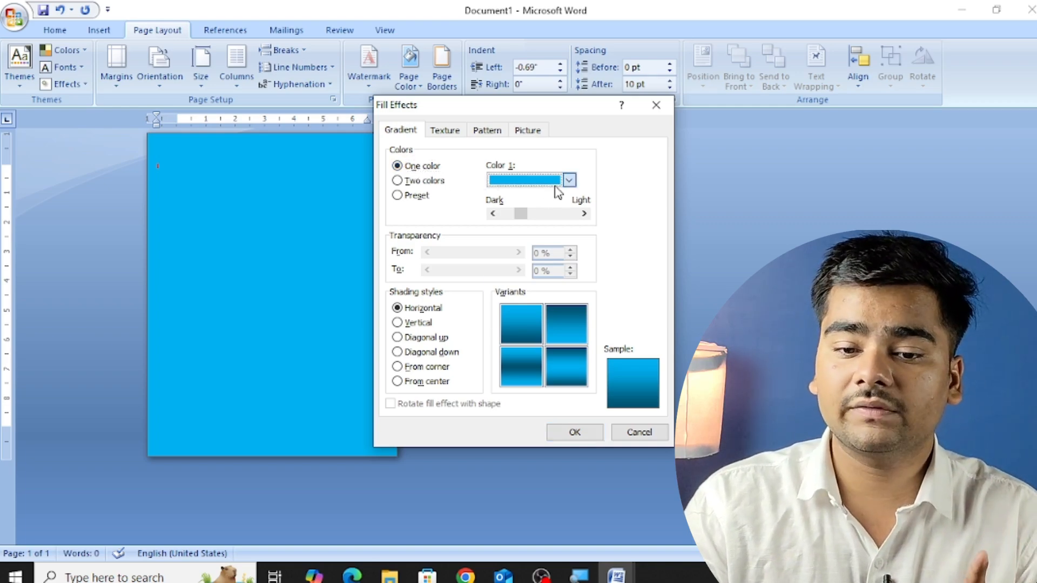
{"action": "left_click", "coordinate": [569, 180]}
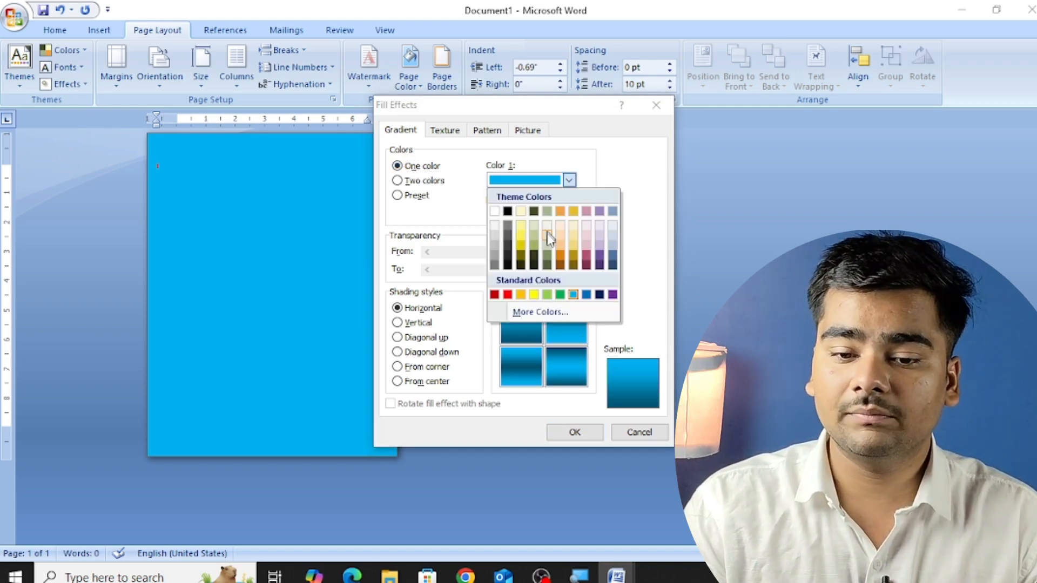
{"action": "left_click", "coordinate": [507, 295]}
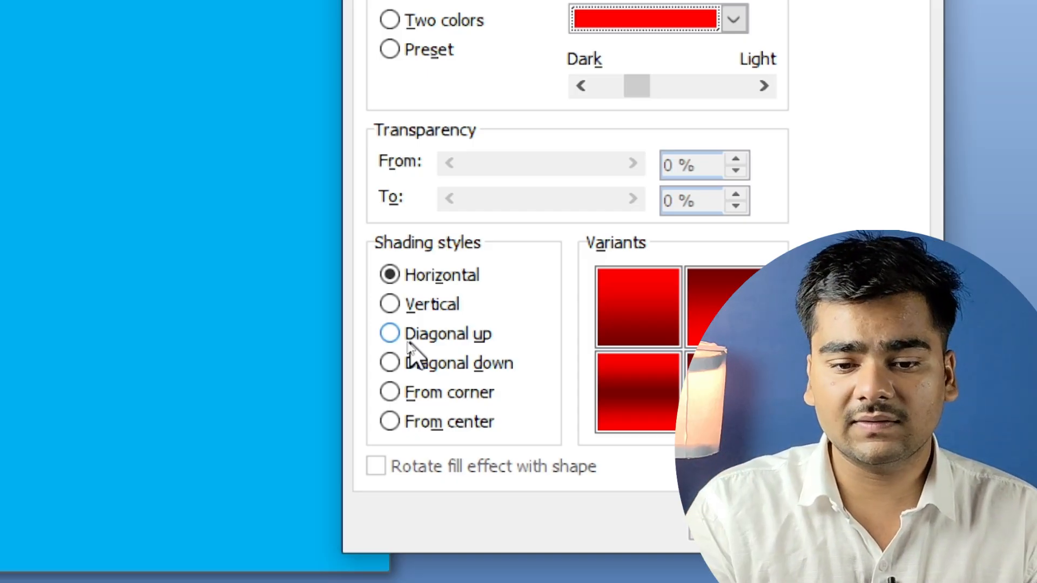
{"action": "left_click", "coordinate": [390, 362]}
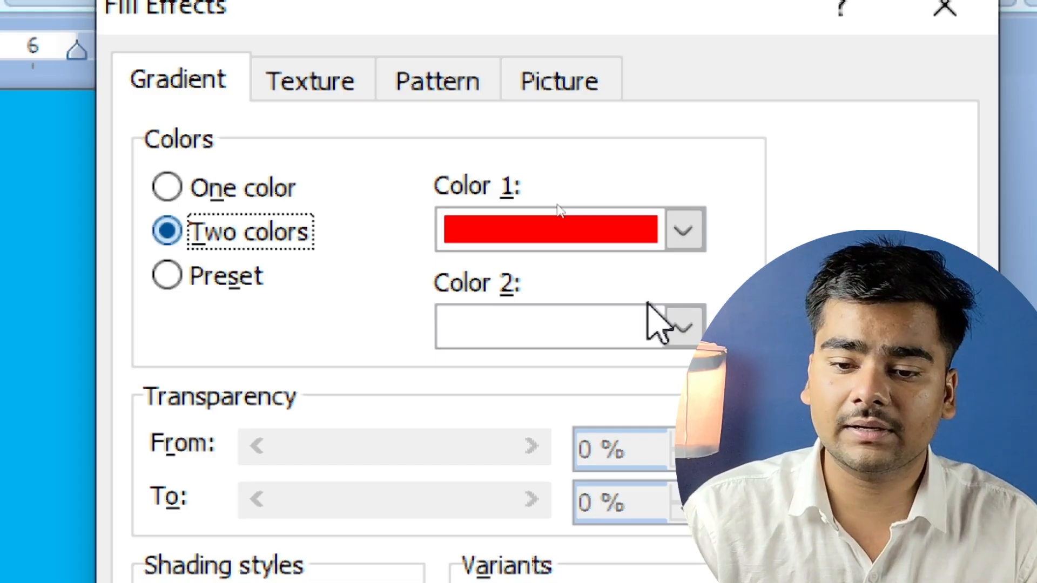
Make the page gradient two-color, with yellow as Color 2, and set its shading style to Horizontal.
{"action": "key", "text": "Escape"}
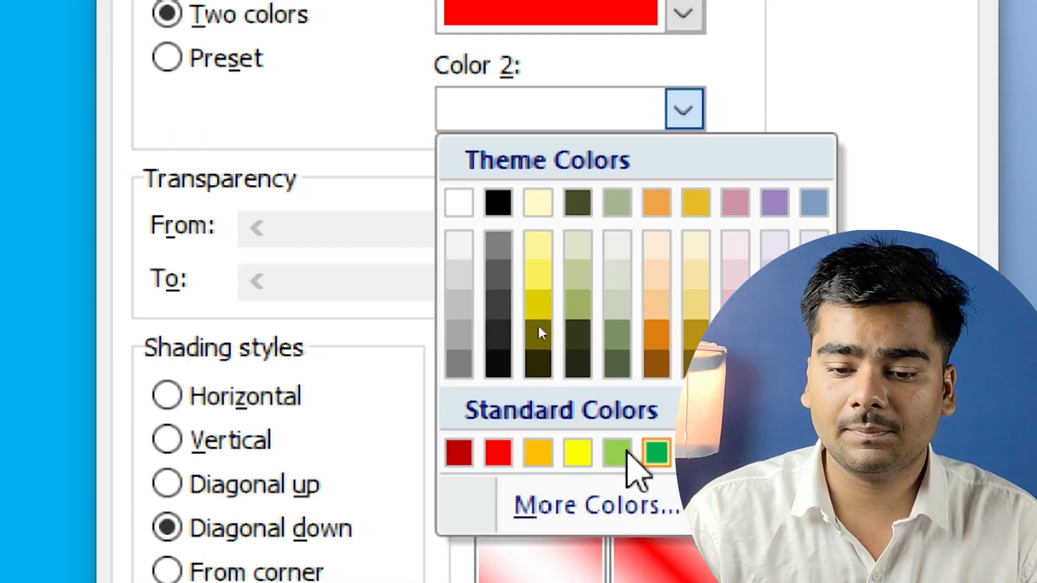
{"action": "left_click", "coordinate": [589, 454]}
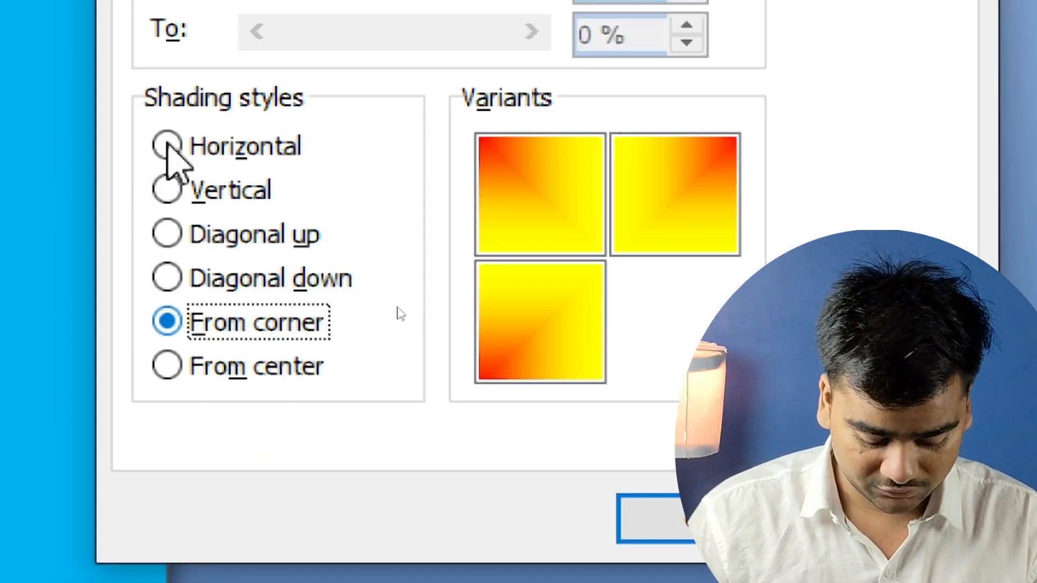
{"action": "left_click", "coordinate": [168, 145]}
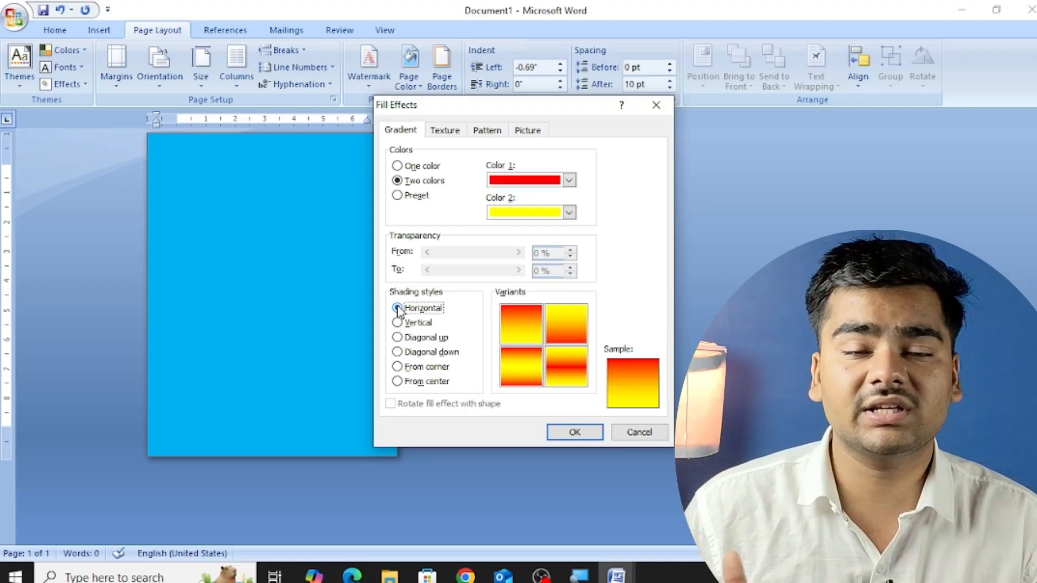
Switch the page gradient to the Chrome preset with Diagonal up shading and choose from the preset colors list.
{"action": "left_click", "coordinate": [398, 196]}
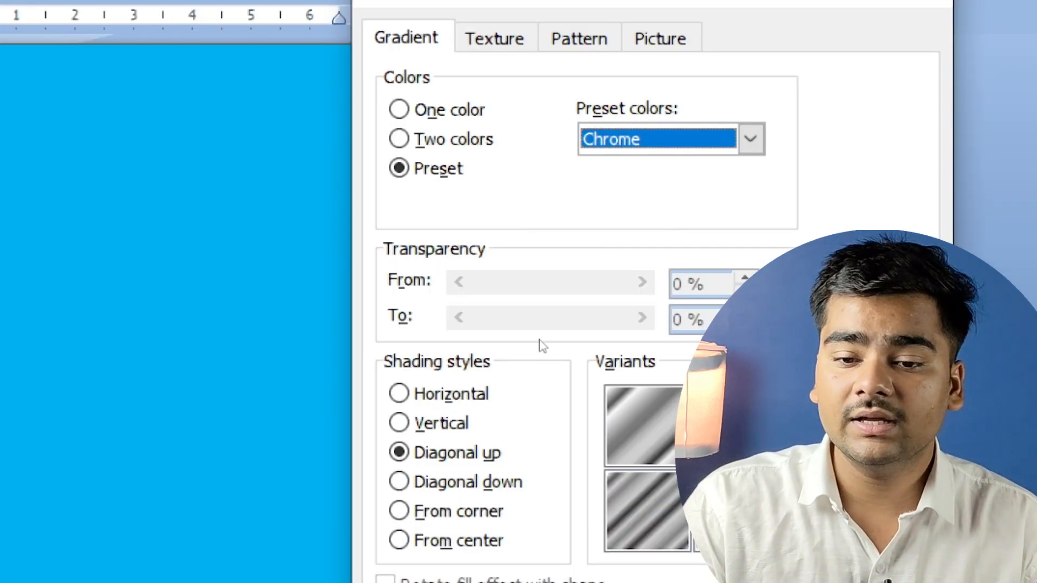
{"action": "left_click", "coordinate": [749, 139]}
{"action": "left_click", "coordinate": [690, 186]}
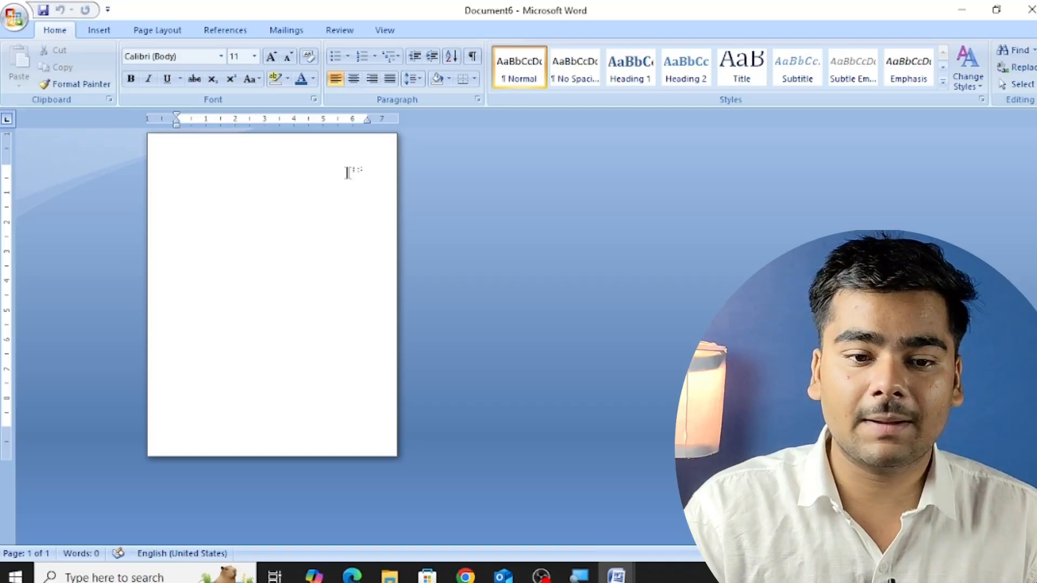
Start a page border for the blank Document6 and choose the Box setting.
{"action": "scroll", "coordinate": [242, 176], "scroll_direction": "up", "scroll_amount": 3}
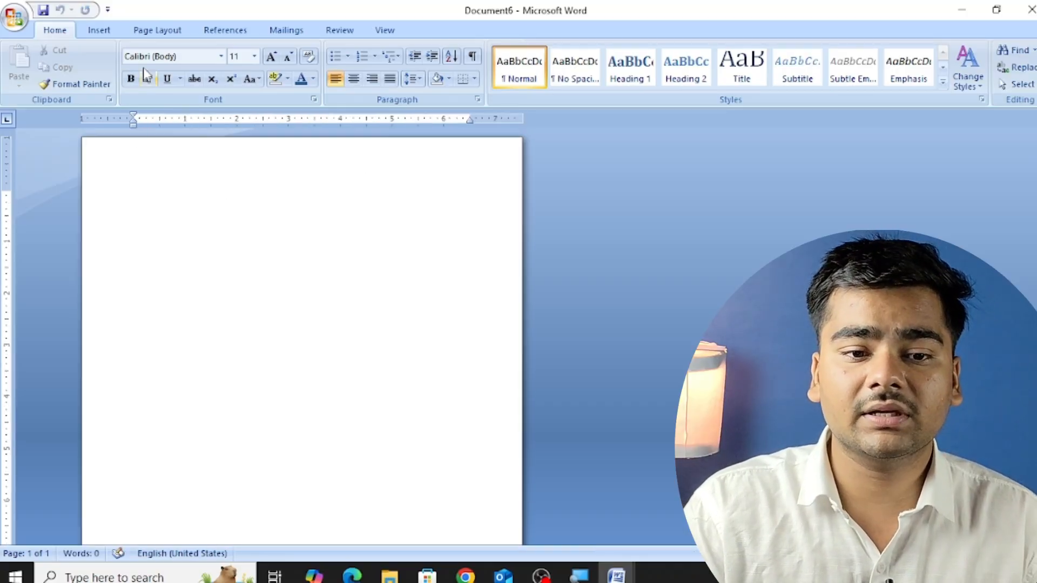
{"action": "left_click", "coordinate": [154, 32]}
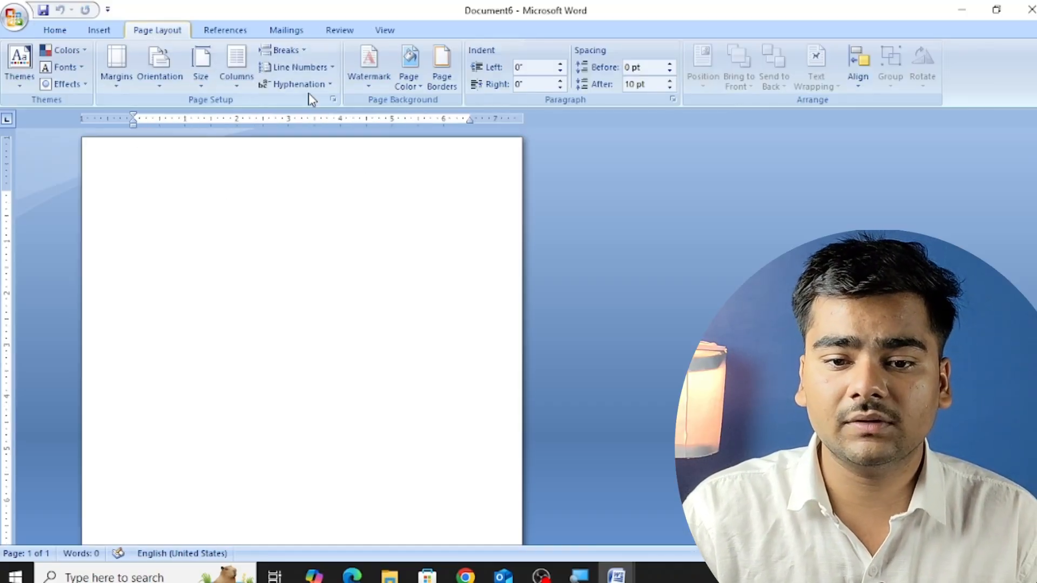
{"action": "left_click", "coordinate": [443, 89]}
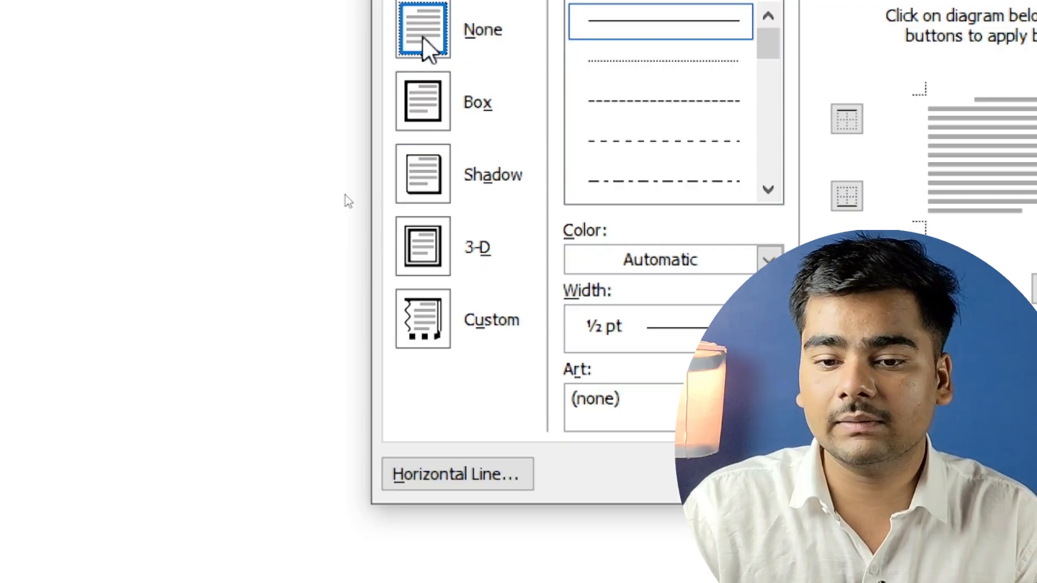
{"action": "left_click", "coordinate": [423, 101]}
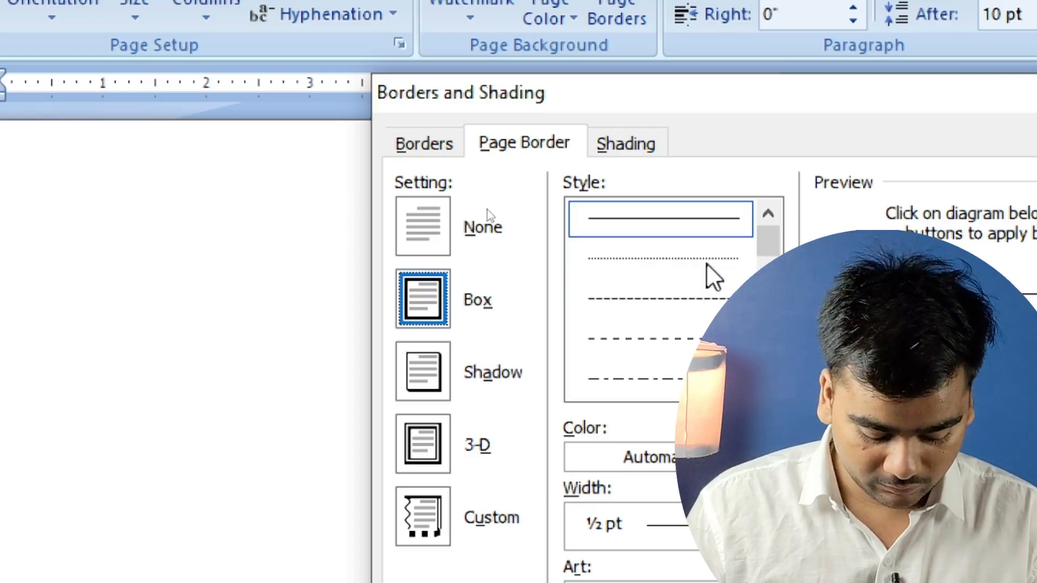
Give the box page border a thick 3 pt multi-line style and the standard green color.
{"action": "scroll", "coordinate": [661, 341], "scroll_direction": "down", "scroll_amount": 5}
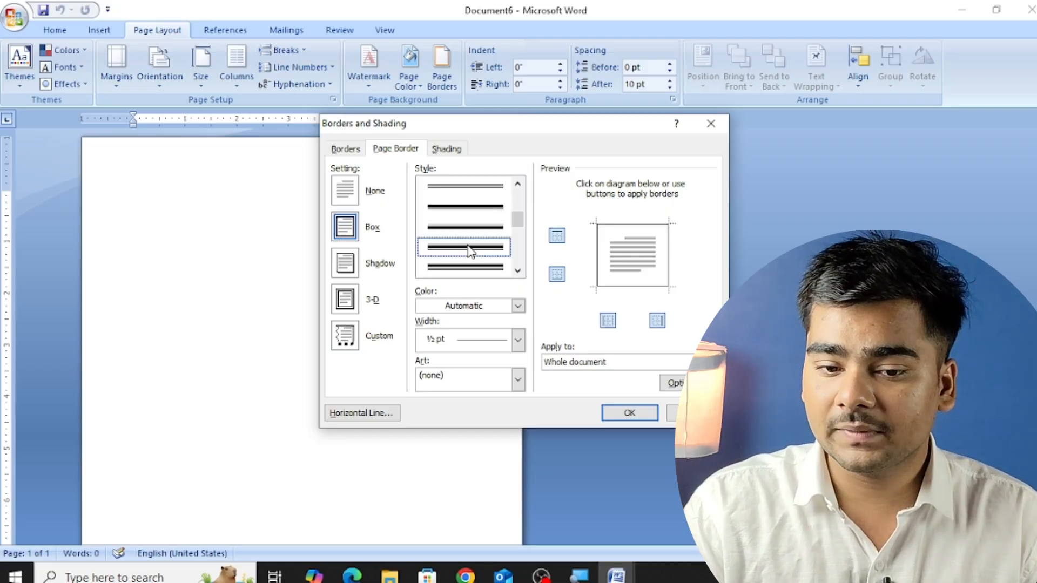
{"action": "left_click", "coordinate": [517, 291]}
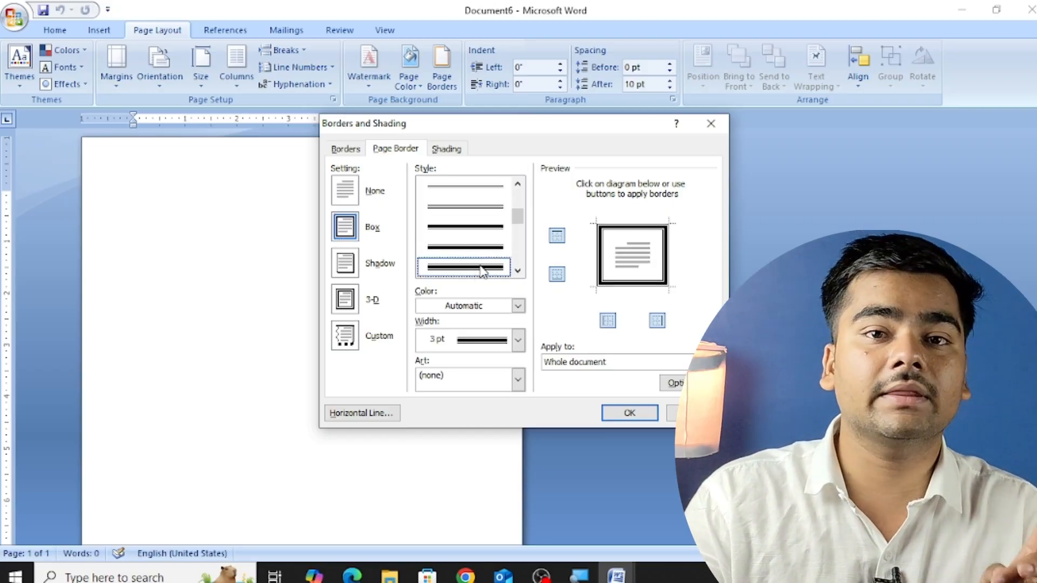
{"action": "left_click", "coordinate": [481, 306]}
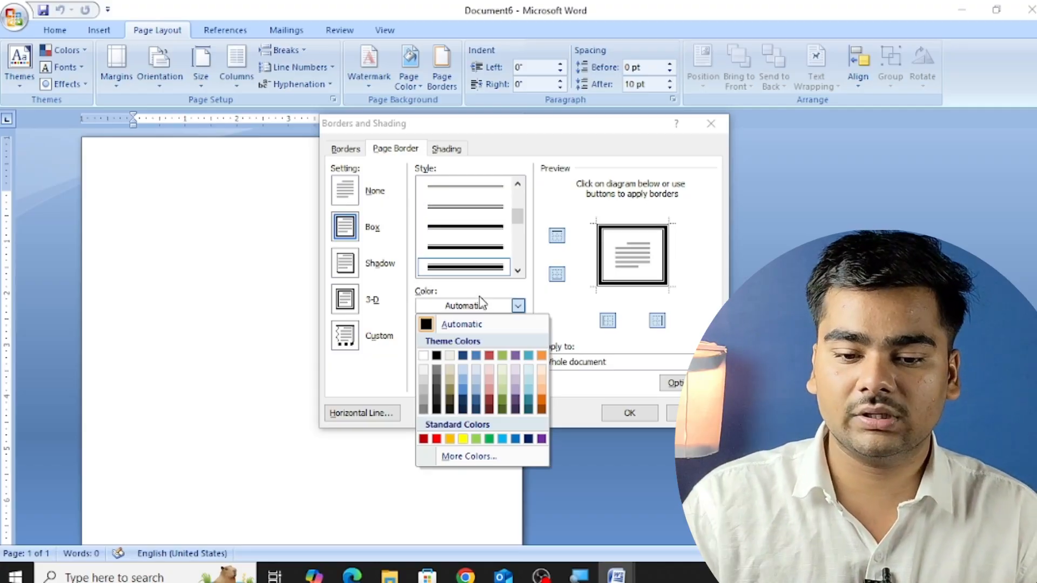
{"action": "left_click", "coordinate": [489, 438]}
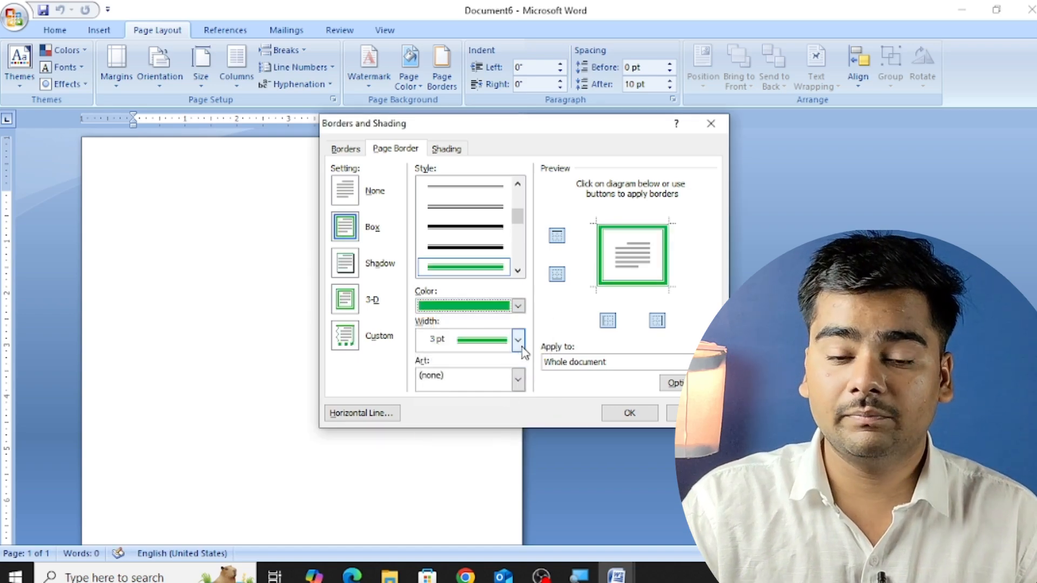
Set the green box page border's width to 6 pt and apply it to the whole document.
{"action": "left_click", "coordinate": [517, 340]}
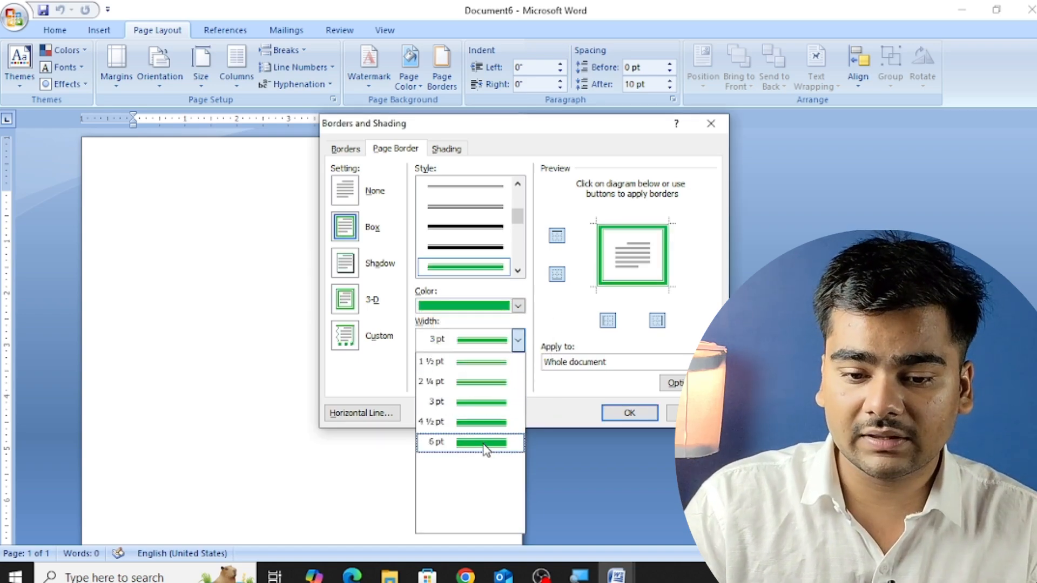
{"action": "left_click", "coordinate": [486, 442]}
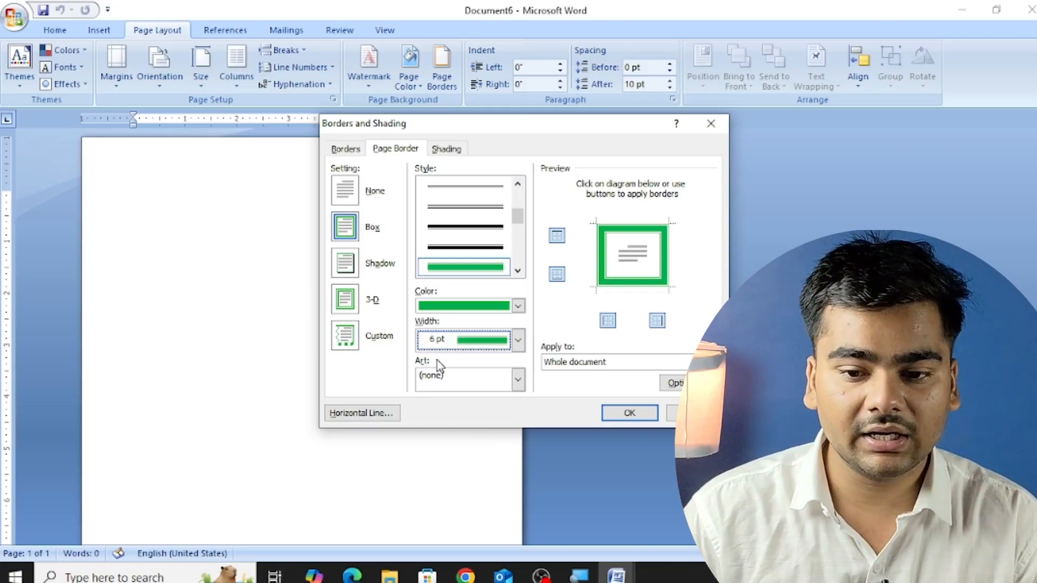
{"action": "left_click", "coordinate": [622, 417]}
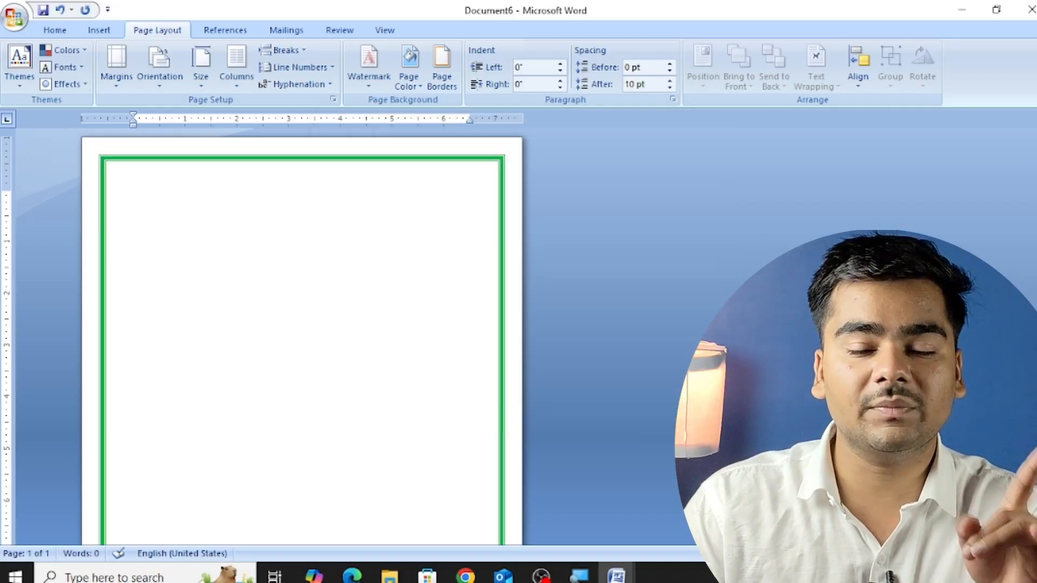
{"action": "scroll", "coordinate": [167, 291], "scroll_direction": "down", "scroll_amount": 1}
{"action": "scroll", "coordinate": [166, 290], "scroll_direction": "down", "scroll_amount": 2}
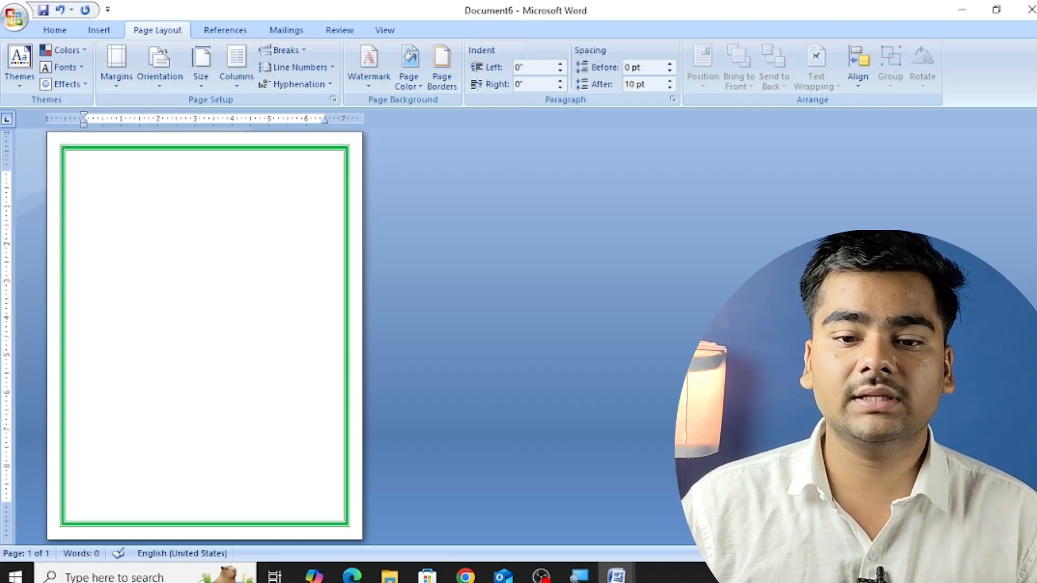
{"action": "left_click", "coordinate": [439, 78]}
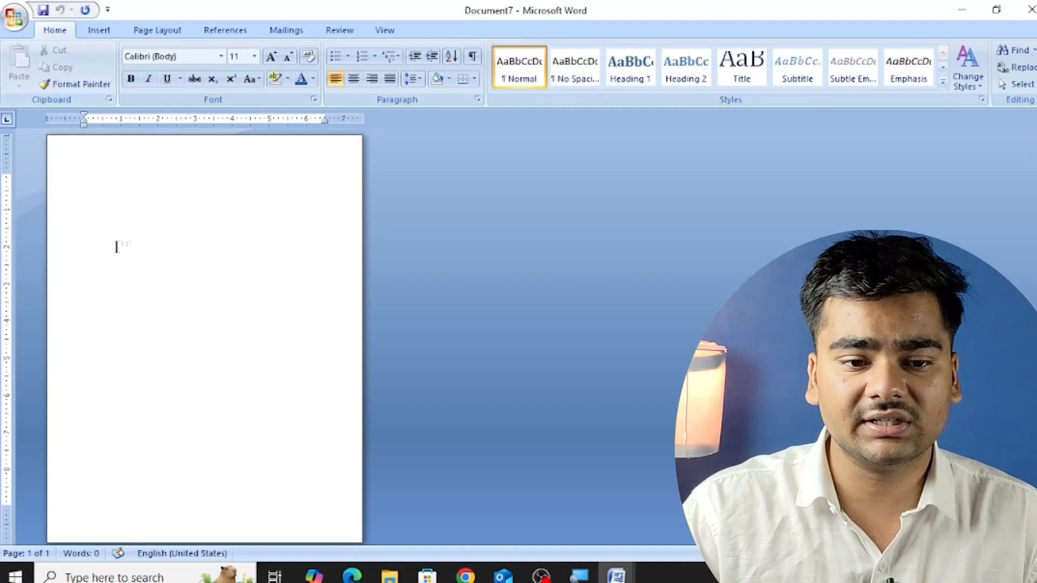
Set the left indent of the blank Document7's first paragraph to 0.5".
{"action": "scroll", "coordinate": [116, 246], "scroll_direction": "up", "scroll_amount": 4}
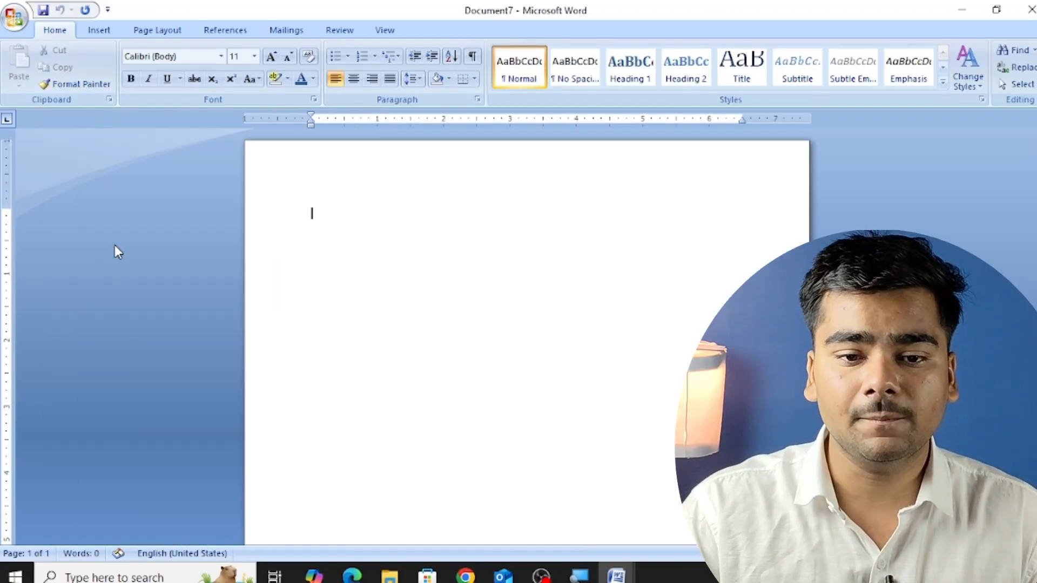
{"action": "left_click", "coordinate": [111, 30]}
{"action": "left_click", "coordinate": [157, 30]}
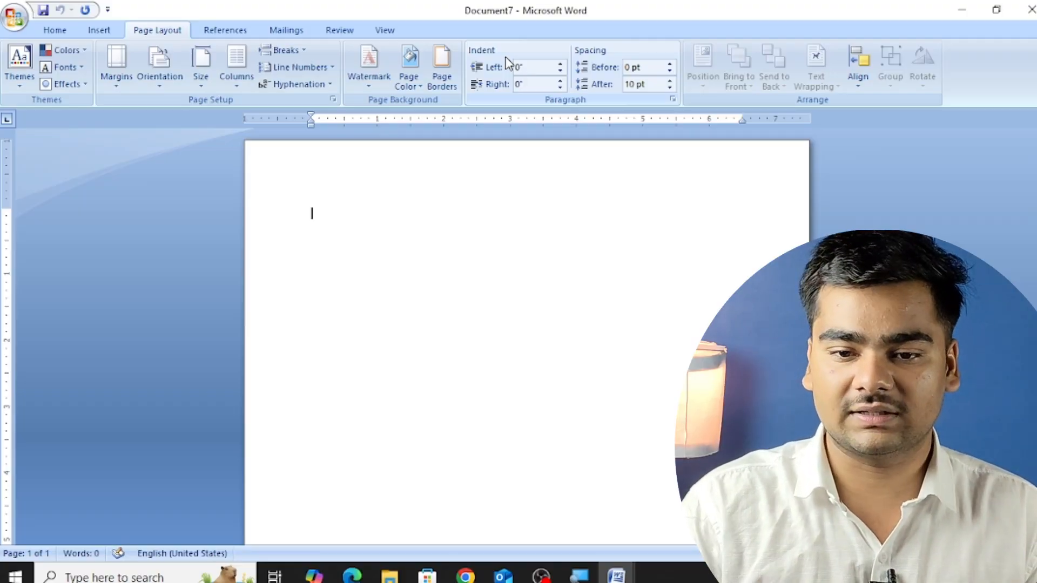
{"action": "left_click", "coordinate": [560, 64]}
{"action": "left_click", "coordinate": [560, 65]}
{"action": "left_click", "coordinate": [561, 64]}
{"action": "left_click", "coordinate": [560, 64]}
{"action": "left_click", "coordinate": [560, 64]}
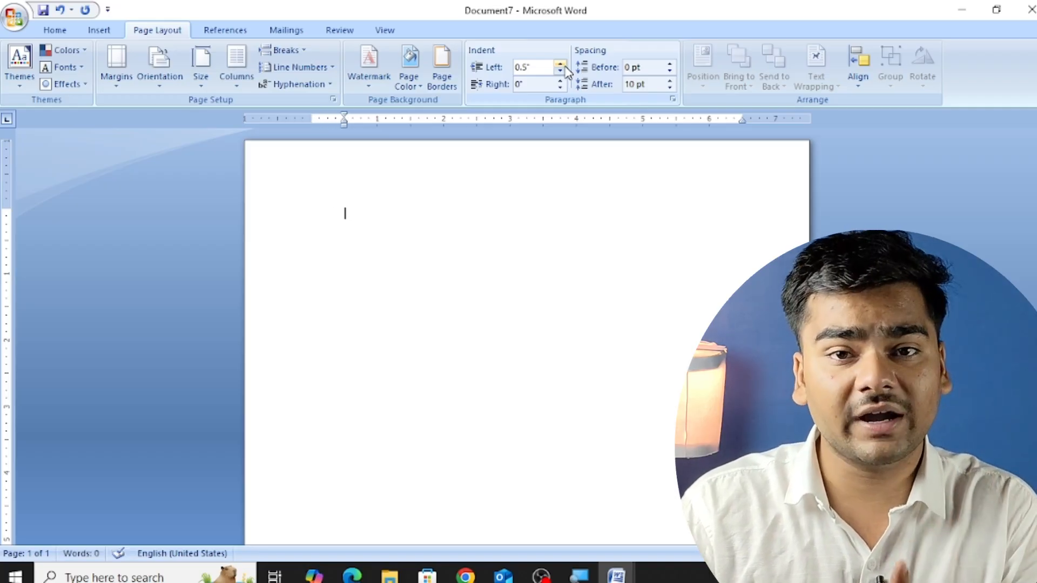
Enter one line of placeholder text beginning "Klafjsdkfjds fjskldfjksld" and start a new paragraph below it.
{"action": "type", "text": "=ran"}
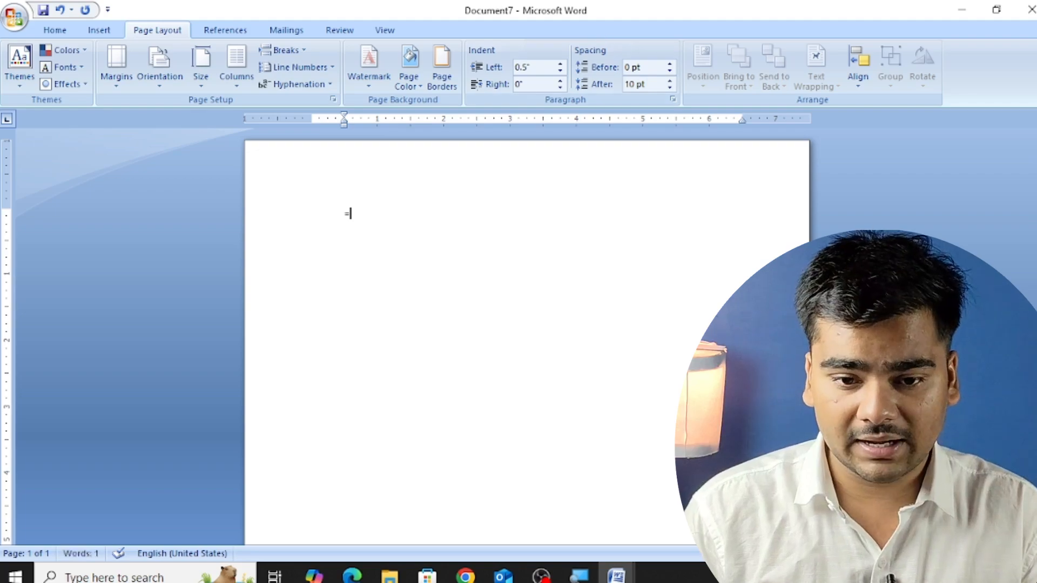
{"action": "key", "text": "BackSpace"}
{"action": "type", "text": "Klafjsdkfjds fjskldfjksld fjsdkfjsdlfjsdlfjsdlkfj"}
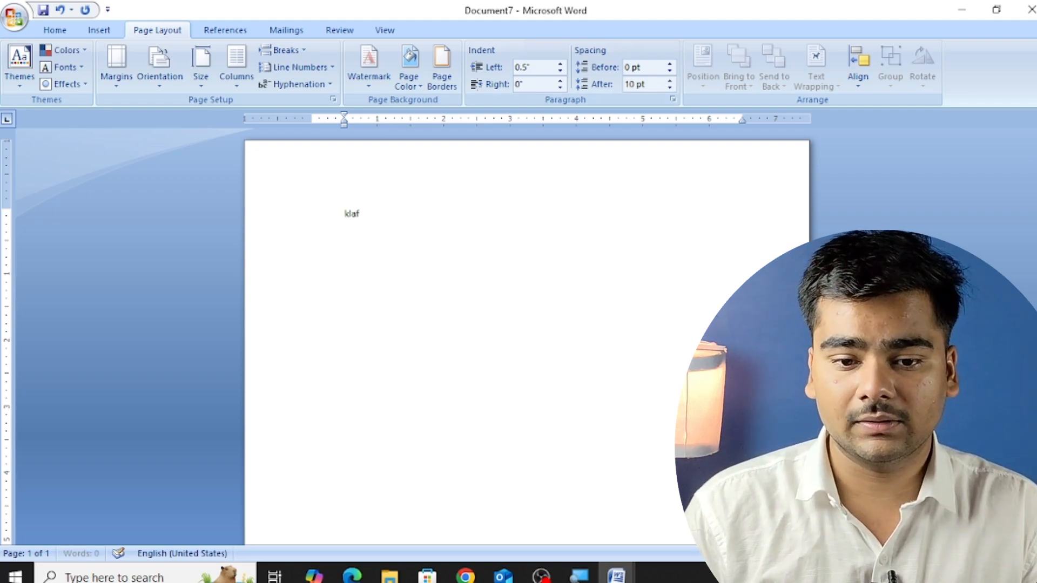
{"action": "type", "text": " lksfjsdlfjsdlkj"}
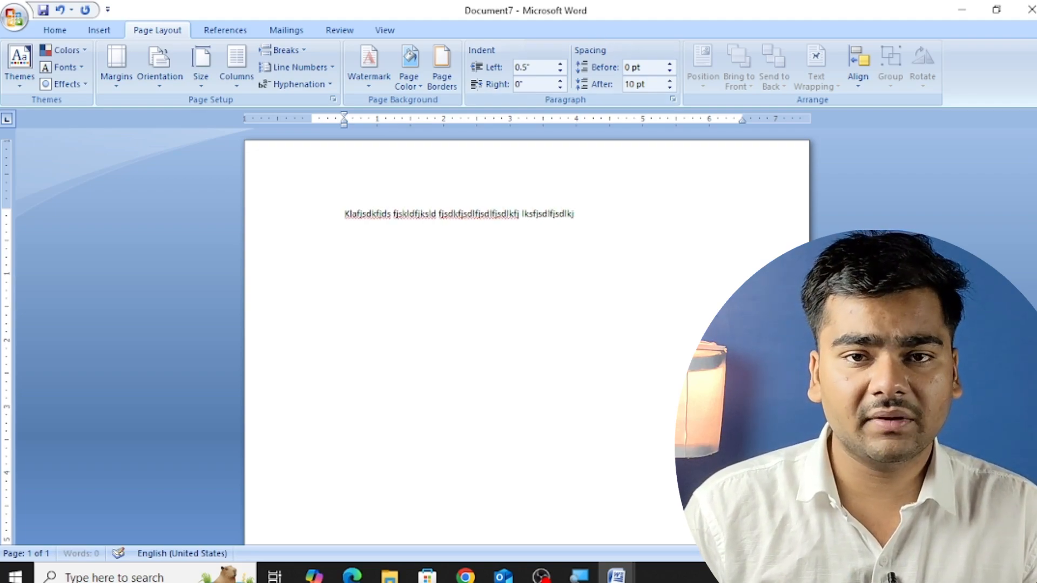
{"action": "type", "text": "sdlkfjsd flksdjflksdf sdlkjsdlfsdlkfj sdlfsdlkjasdkf"}
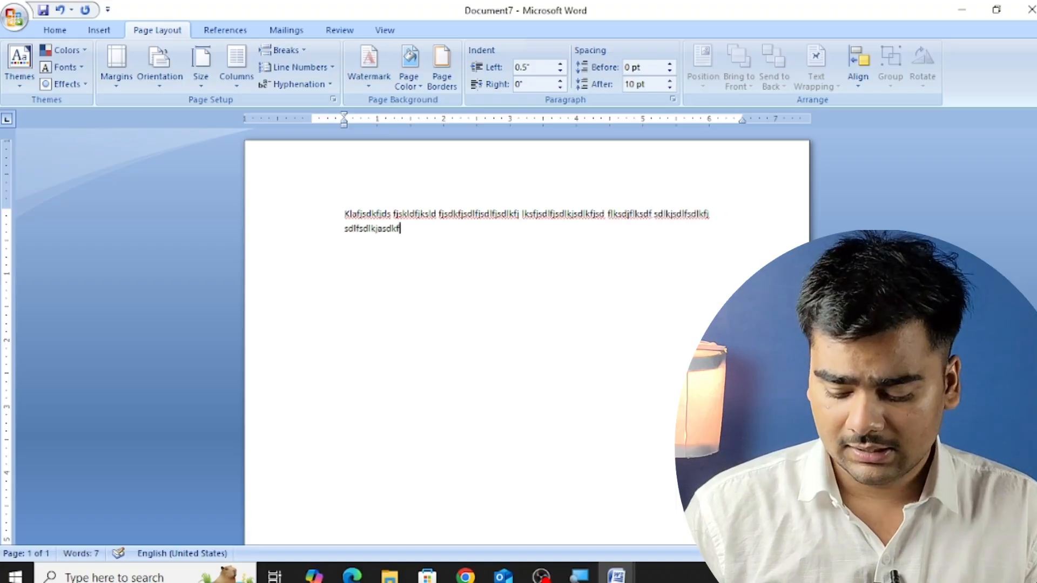
{"action": "key", "text": "BackSpace"}
{"action": "key", "text": "BackSpace"}
{"action": "key", "text": "BackSpace"}
{"action": "key", "text": "BackSpace"}
{"action": "key", "text": "BackSpace"}
{"action": "key", "text": "BackSpace"}
{"action": "key", "text": "BackSpace"}
{"action": "key", "text": "BackSpace"}
{"action": "key", "text": "BackSpace"}
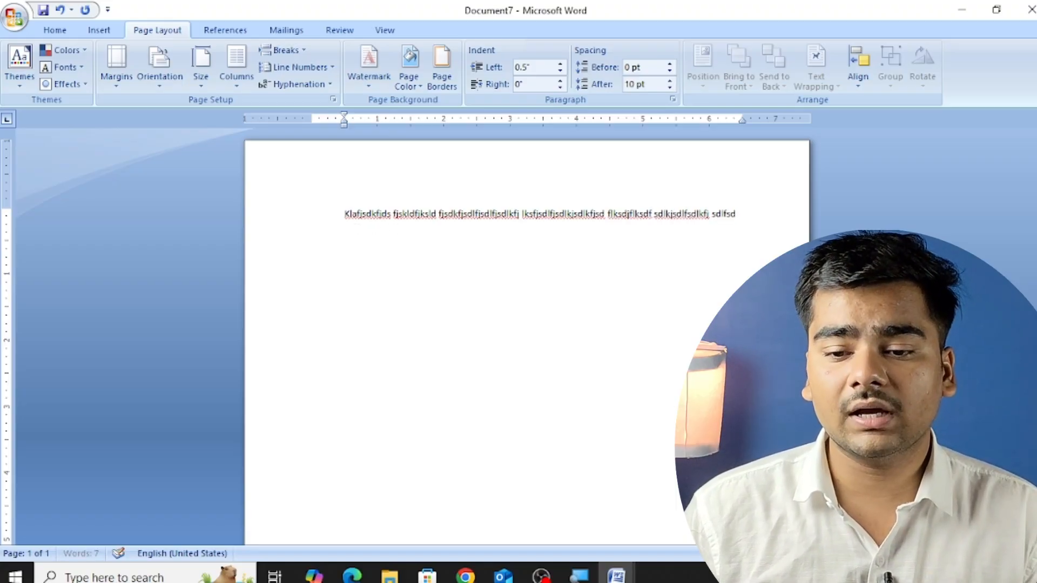
{"action": "key", "text": "Return"}
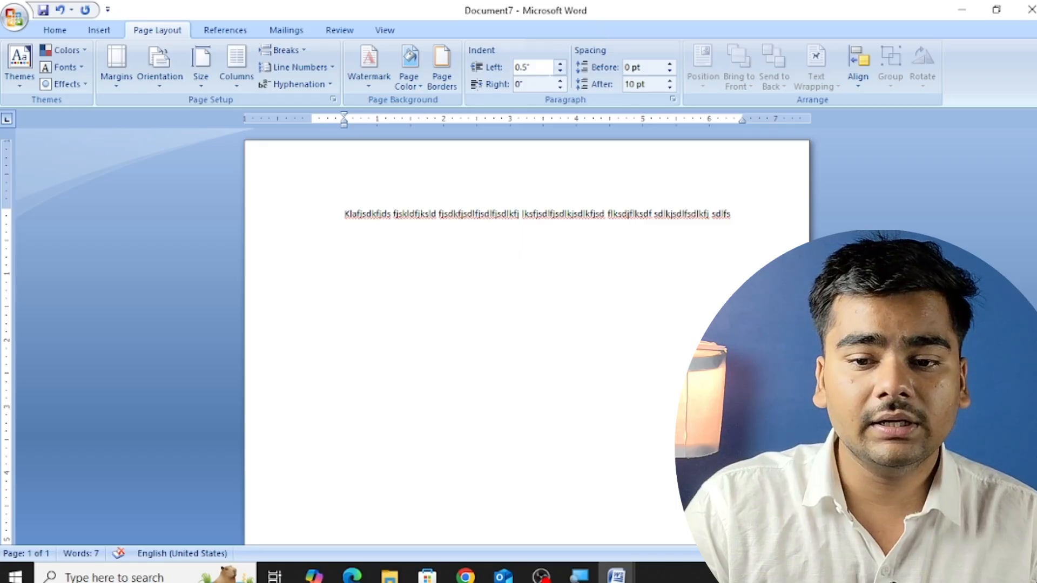
Set the second paragraph's left indent to 0" and fill it with placeholder text beginning "Sadfsdfdsjf skdlldsjf".
{"action": "left_click", "coordinate": [559, 71]}
{"action": "left_click", "coordinate": [559, 72]}
{"action": "left_click", "coordinate": [560, 72]}
{"action": "left_click", "coordinate": [560, 72]}
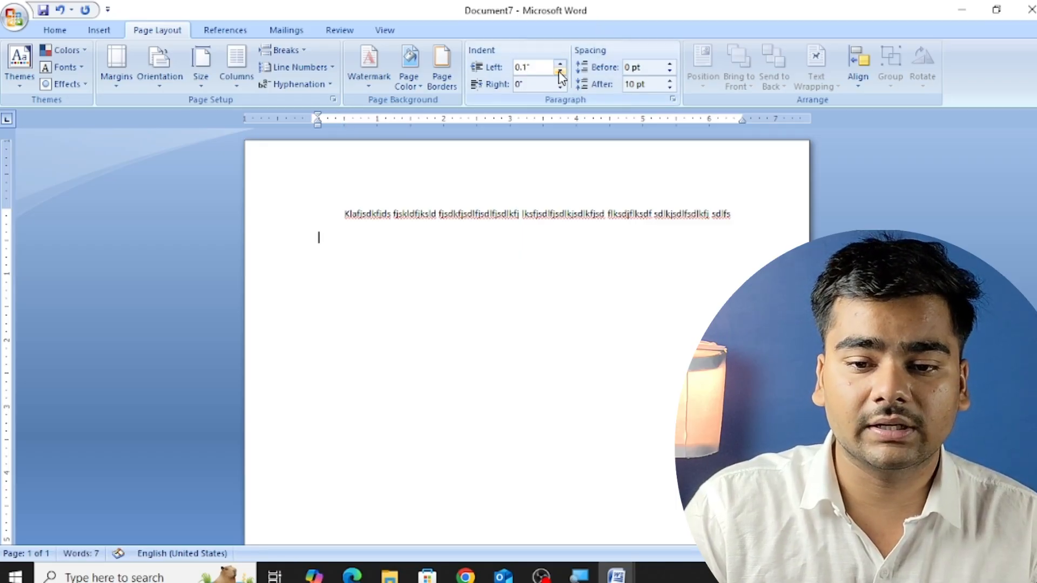
{"action": "left_click", "coordinate": [560, 72]}
{"action": "type", "text": "Sadfsdfdsjf skdlldsjf lsdjflsd"}
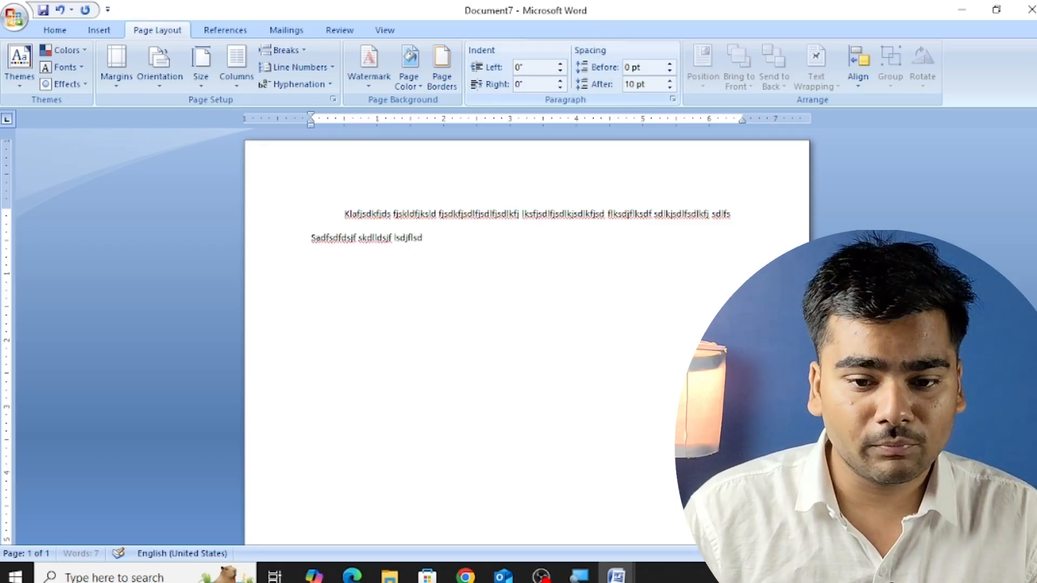
{"action": "type", "text": "fsdlsf jsdjsdkf sdljsdlkfsd flksdjflksfsdlfsdjsf jdsk"}
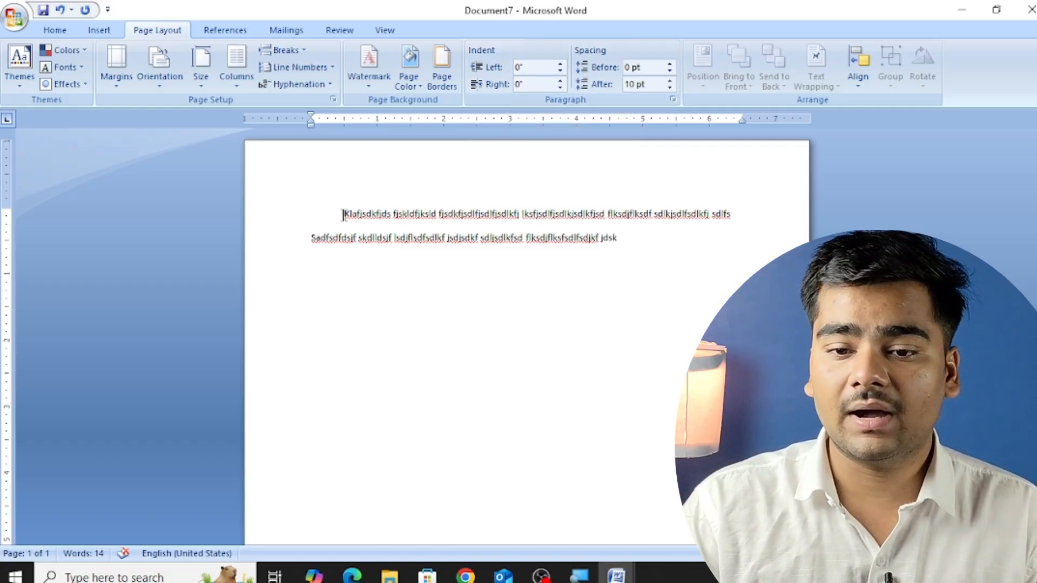
Select the text of both paragraphs and set their spacing after to 66 pt.
{"action": "left_click_drag", "start_coordinate": [345, 213], "coordinate": [583, 253]}
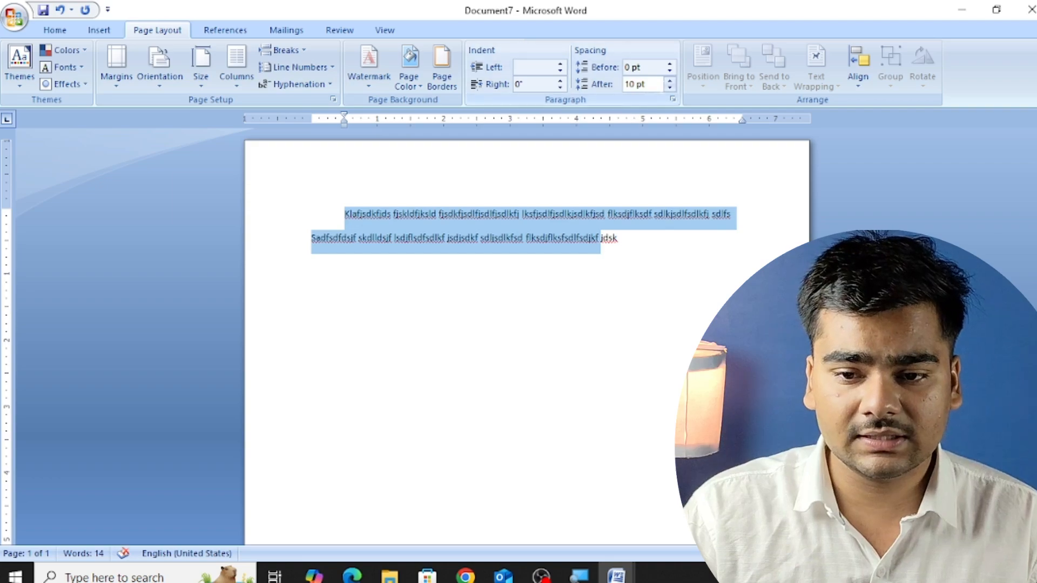
{"action": "left_click", "coordinate": [670, 81]}
{"action": "left_click", "coordinate": [670, 81]}
{"action": "left_click", "coordinate": [670, 82]}
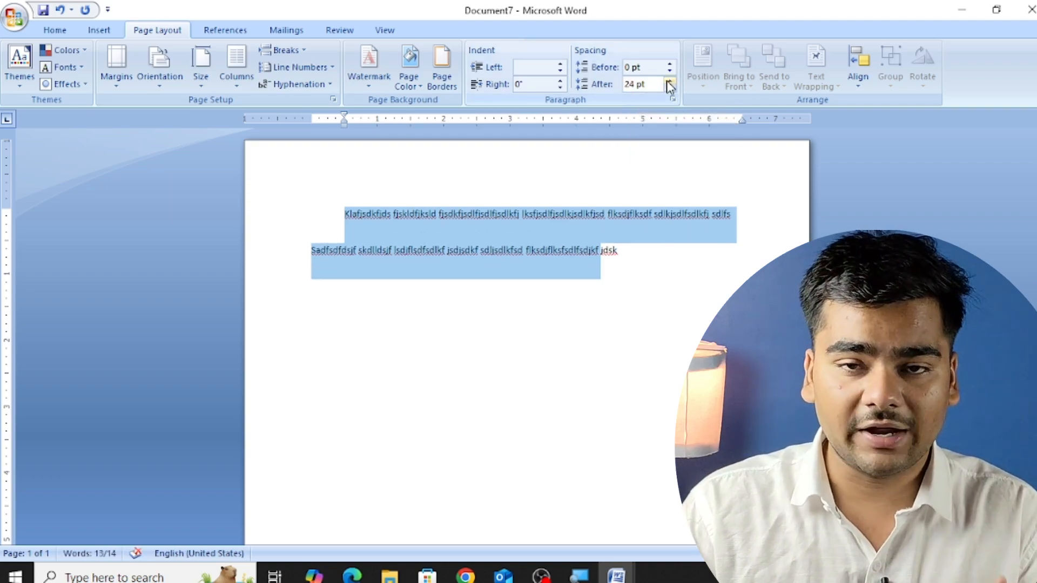
{"action": "left_click", "coordinate": [669, 81]}
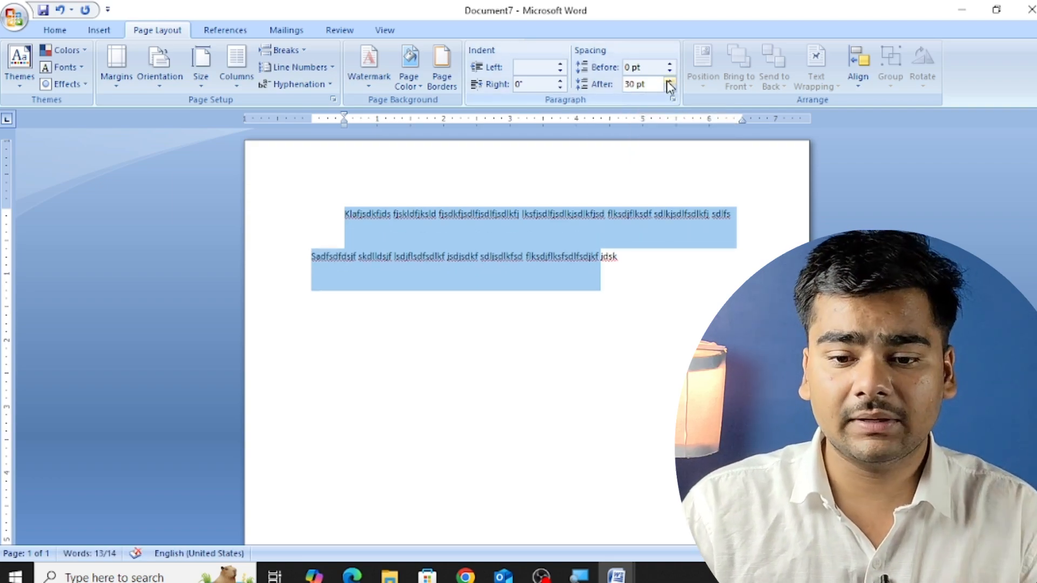
{"action": "left_click", "coordinate": [669, 81]}
{"action": "left_click", "coordinate": [668, 81]}
{"action": "left_click", "coordinate": [669, 81]}
{"action": "left_click", "coordinate": [669, 81]}
{"action": "left_click", "coordinate": [668, 81]}
{"action": "left_click", "coordinate": [669, 81]}
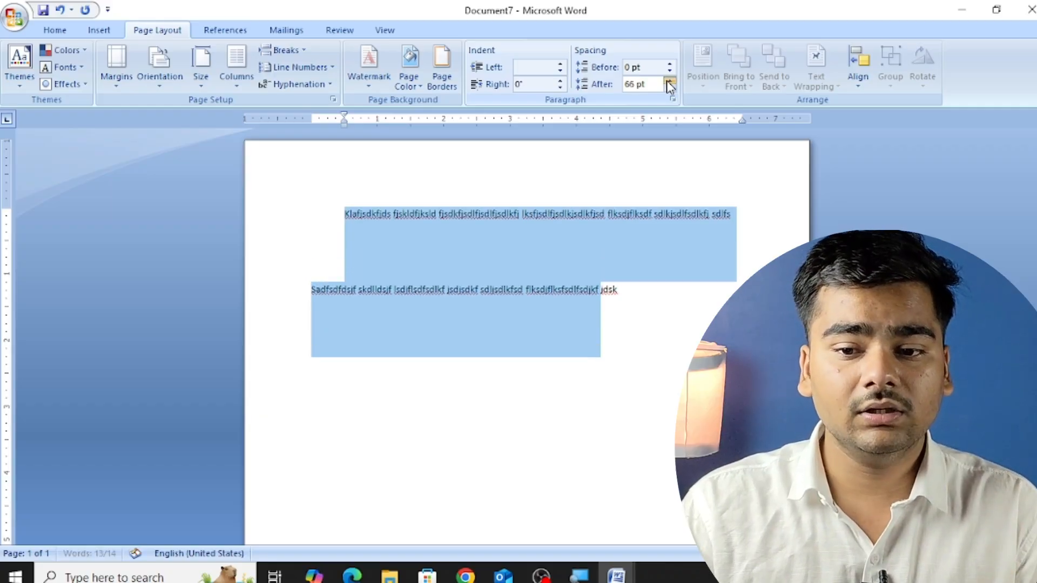
Set the selected paragraphs' spacing before to 54 pt.
{"action": "left_click", "coordinate": [669, 65]}
{"action": "left_click", "coordinate": [670, 65]}
{"action": "left_click", "coordinate": [670, 65]}
{"action": "left_click", "coordinate": [670, 64]}
{"action": "left_click", "coordinate": [670, 65]}
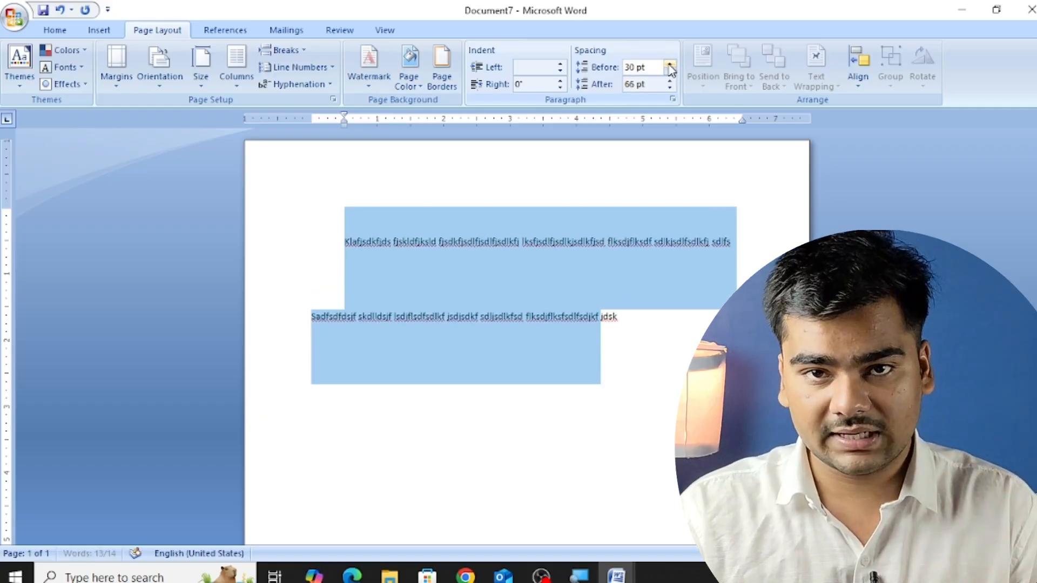
{"action": "left_click", "coordinate": [670, 65]}
{"action": "left_click", "coordinate": [670, 65]}
{"action": "left_click", "coordinate": [670, 65]}
{"action": "left_click", "coordinate": [670, 65]}
Increase the selected paragraphs' spacing after to 168 pt.
{"action": "left_click", "coordinate": [669, 81]}
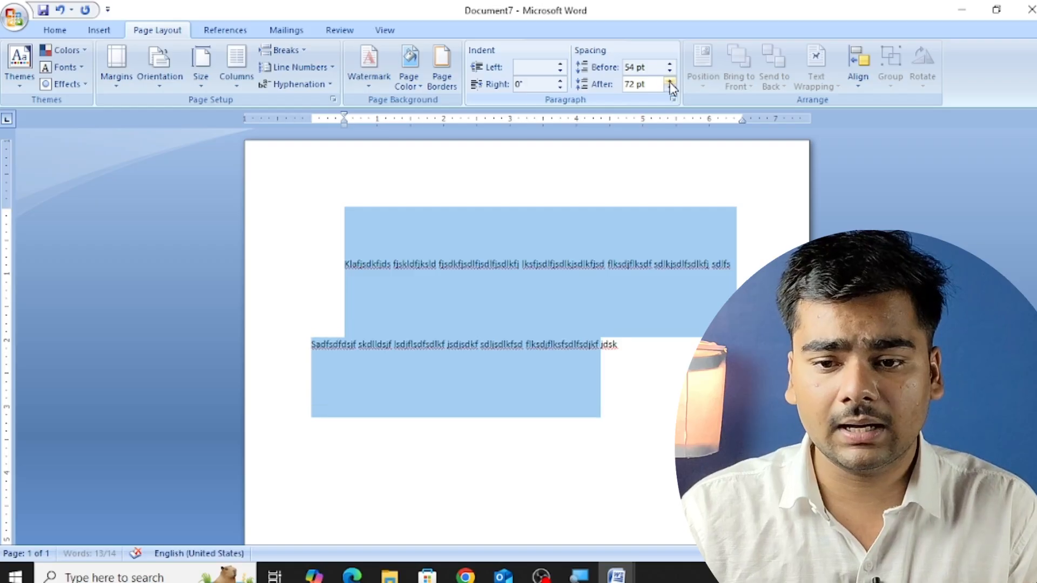
{"action": "left_click", "coordinate": [670, 81]}
{"action": "left_click", "coordinate": [669, 81]}
{"action": "left_click", "coordinate": [670, 81]}
{"action": "left_click", "coordinate": [670, 81]}
{"action": "left_click", "coordinate": [670, 81]}
{"action": "left_click", "coordinate": [669, 81]}
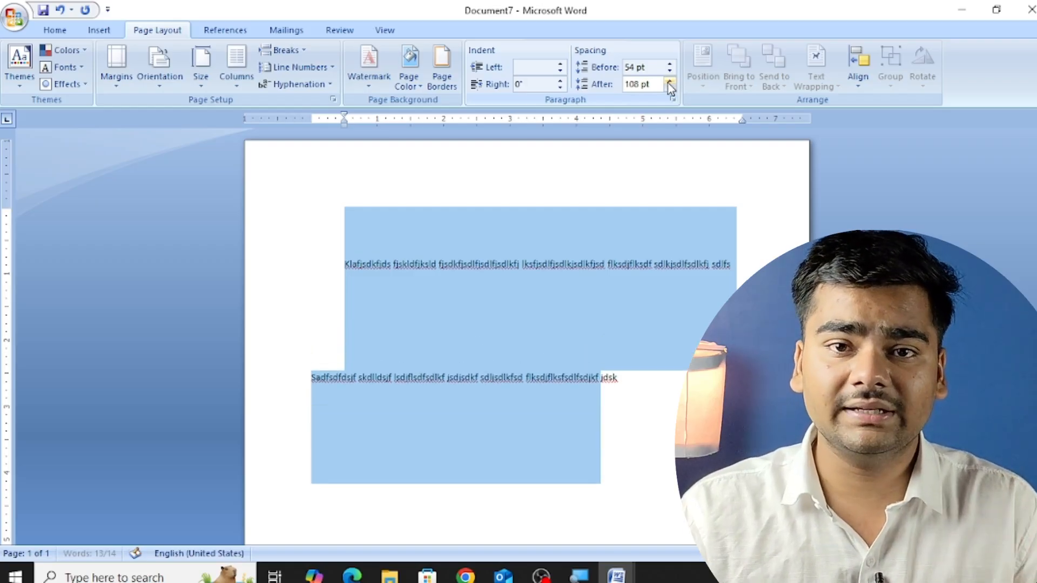
{"action": "left_click", "coordinate": [669, 81]}
{"action": "left_click", "coordinate": [670, 81]}
{"action": "left_click", "coordinate": [670, 81]}
{"action": "left_click", "coordinate": [670, 81]}
{"action": "left_click", "coordinate": [670, 81]}
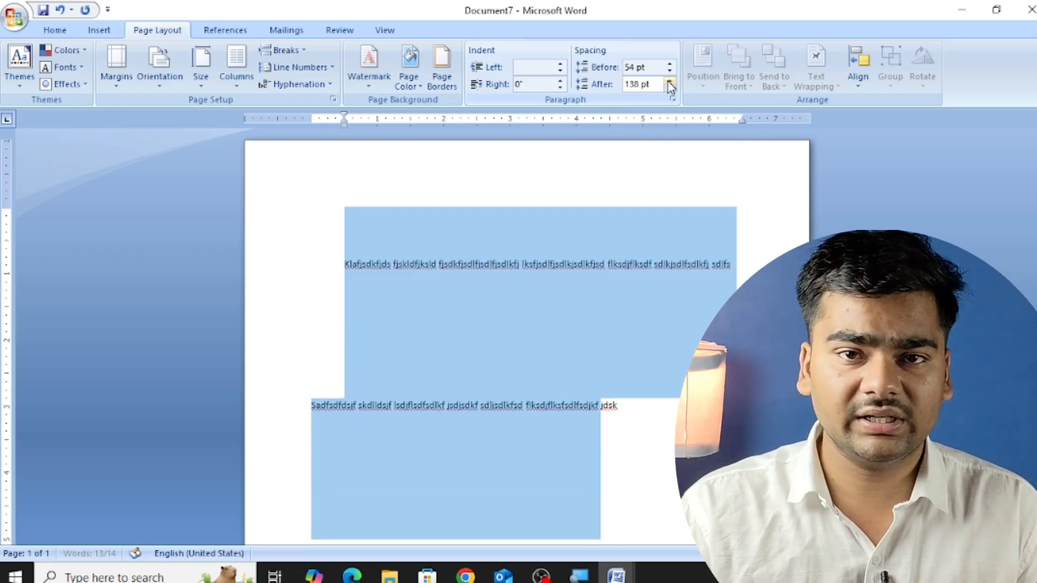
{"action": "left_click", "coordinate": [669, 81]}
{"action": "left_click", "coordinate": [669, 81]}
{"action": "left_click", "coordinate": [670, 81]}
{"action": "left_click", "coordinate": [669, 81]}
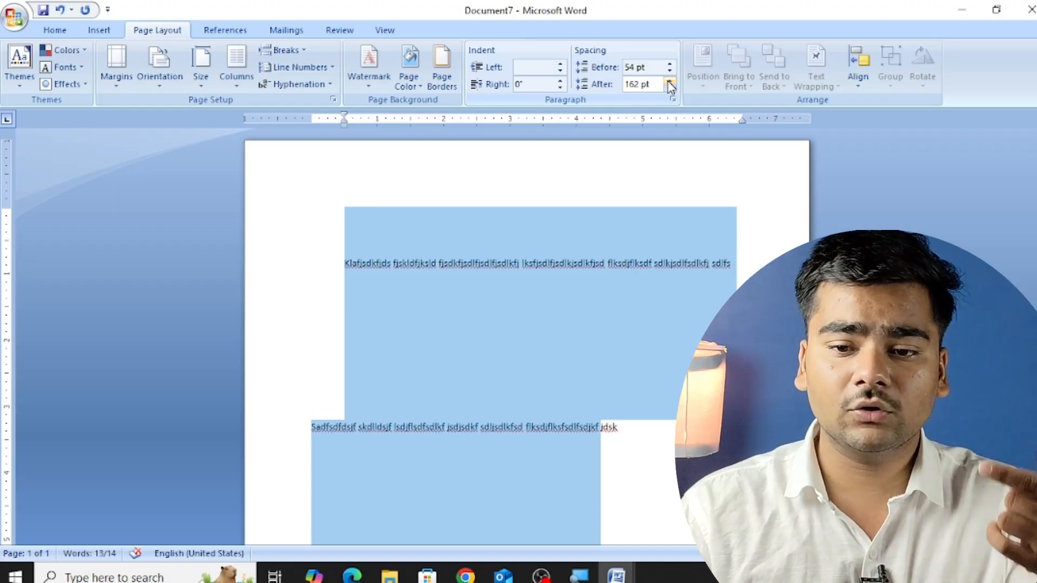
{"action": "left_click", "coordinate": [670, 81]}
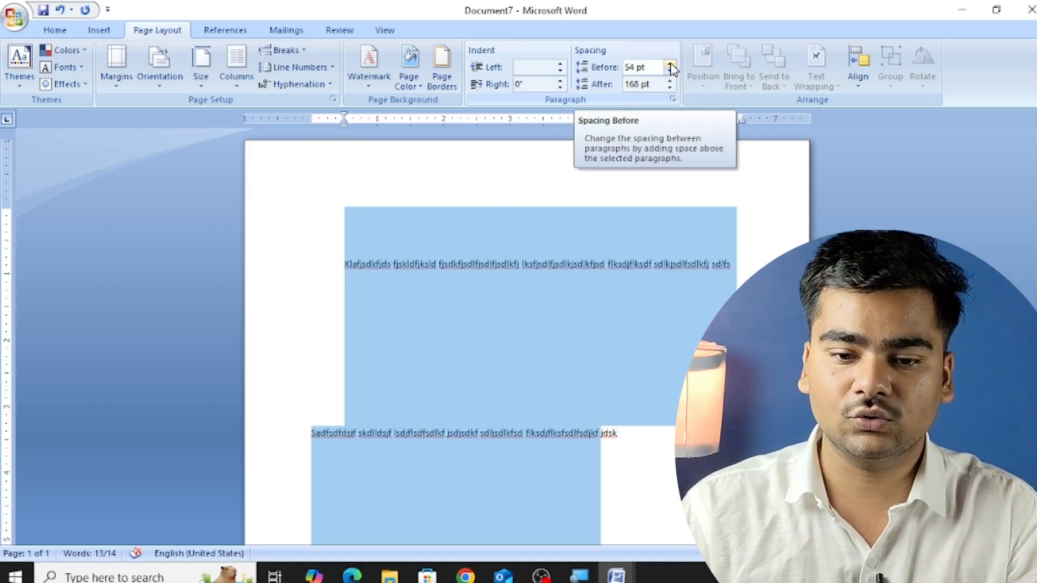
Raise the selected paragraphs' spacing before past 114 pt and bring it back down to 72 pt.
{"action": "triple_click", "coordinate": [670, 64]}
{"action": "triple_click", "coordinate": [669, 64]}
{"action": "triple_click", "coordinate": [670, 65]}
{"action": "left_click", "coordinate": [669, 64]}
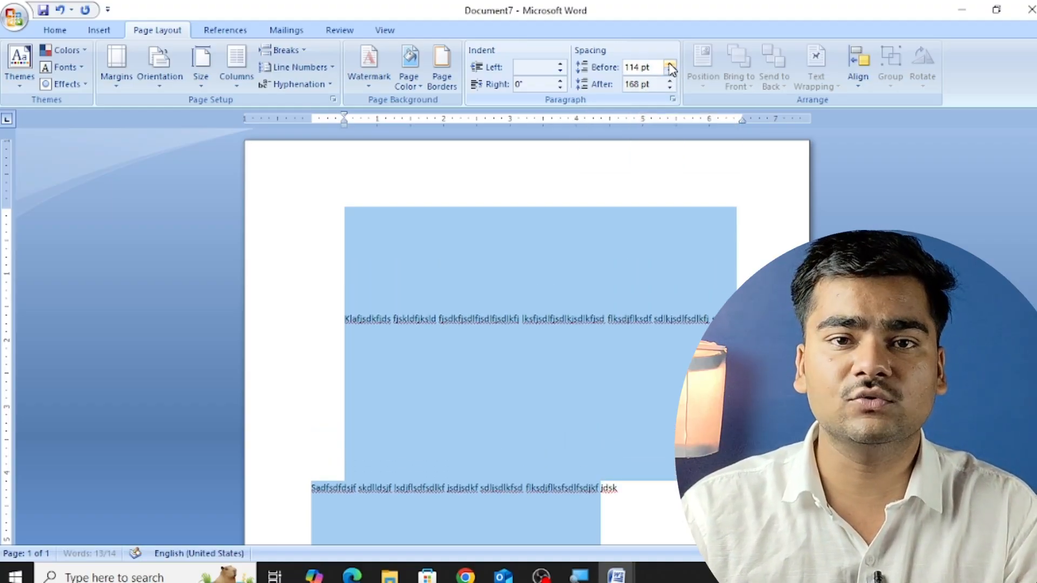
{"action": "left_click", "coordinate": [669, 64]}
{"action": "triple_click", "coordinate": [670, 71]}
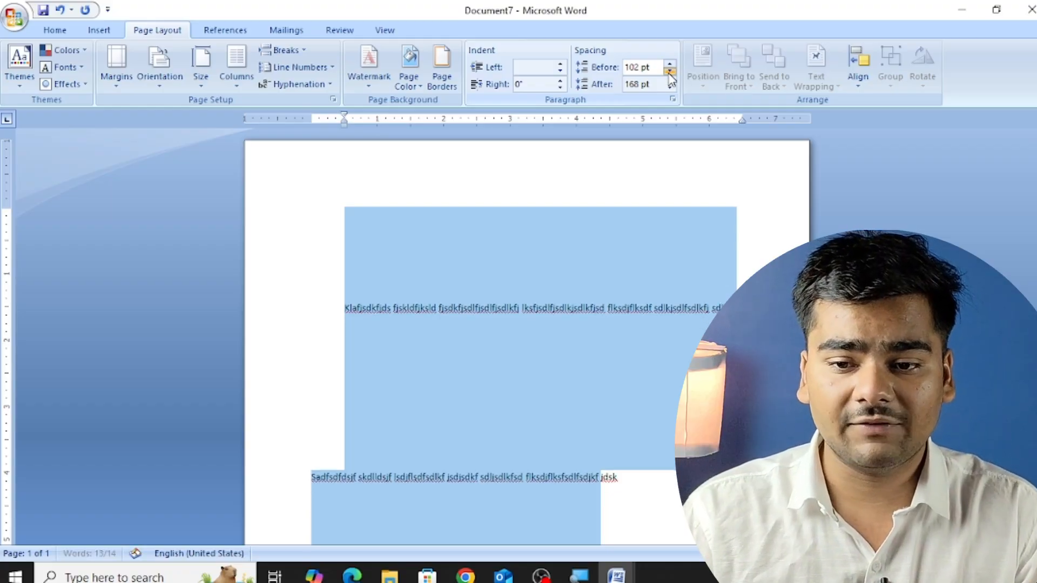
{"action": "triple_click", "coordinate": [670, 71]}
{"action": "double_click", "coordinate": [670, 71]}
Raise the selected paragraphs' spacing after past 192 pt and reduce it to below 150 pt.
{"action": "double_click", "coordinate": [670, 82]}
{"action": "left_click", "coordinate": [670, 82]}
{"action": "left_click", "coordinate": [670, 83]}
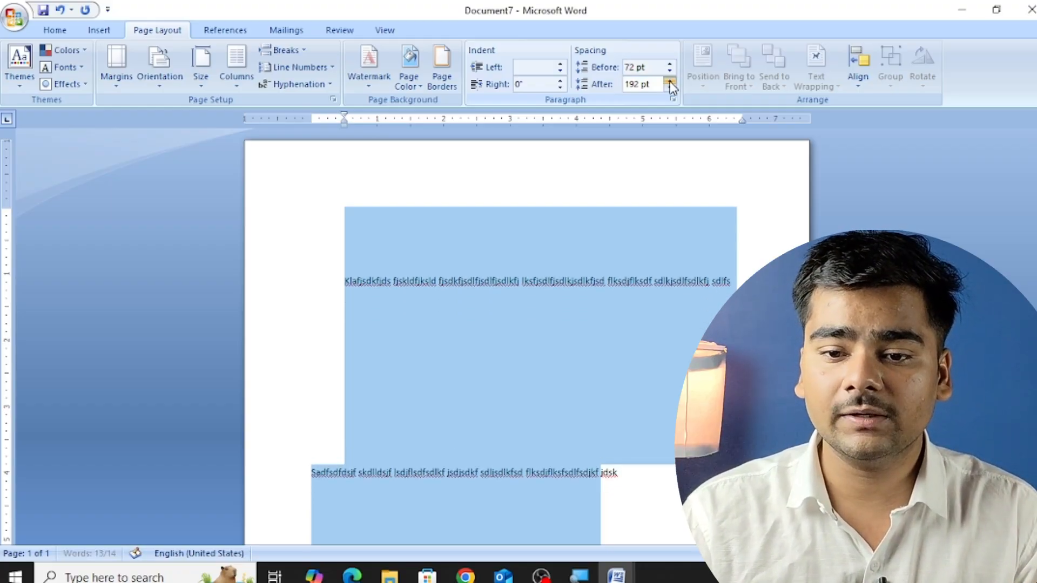
{"action": "left_click", "coordinate": [670, 82]}
{"action": "left_click", "coordinate": [670, 90]}
{"action": "left_click", "coordinate": [670, 89]}
{"action": "left_click", "coordinate": [670, 89]}
{"action": "left_click", "coordinate": [670, 90]}
{"action": "left_click", "coordinate": [669, 90]}
{"action": "left_click", "coordinate": [669, 88]}
{"action": "left_click", "coordinate": [669, 87]}
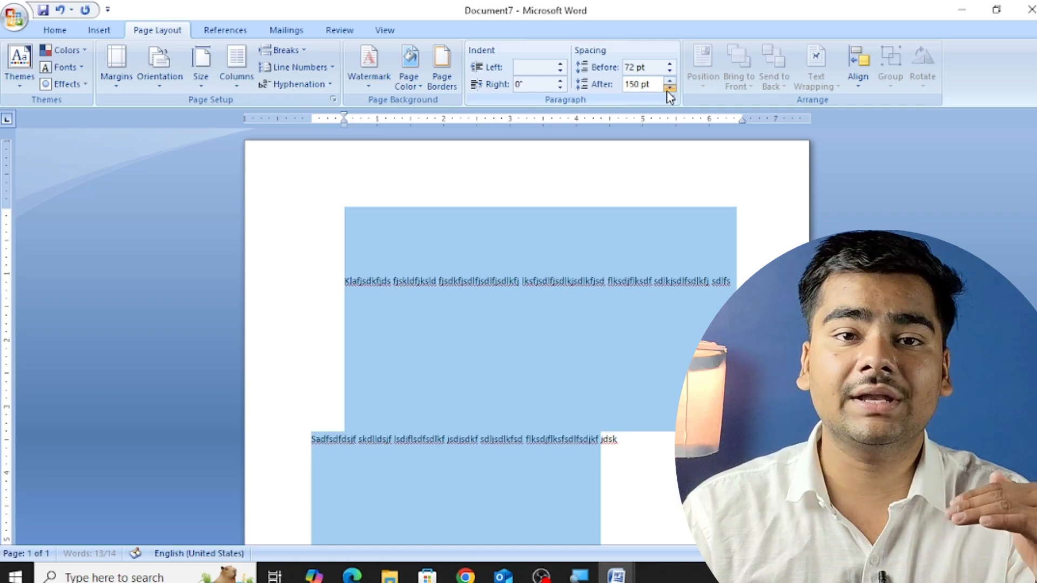
{"action": "left_click", "coordinate": [670, 88]}
{"action": "left_click", "coordinate": [670, 87]}
{"action": "left_click", "coordinate": [670, 88]}
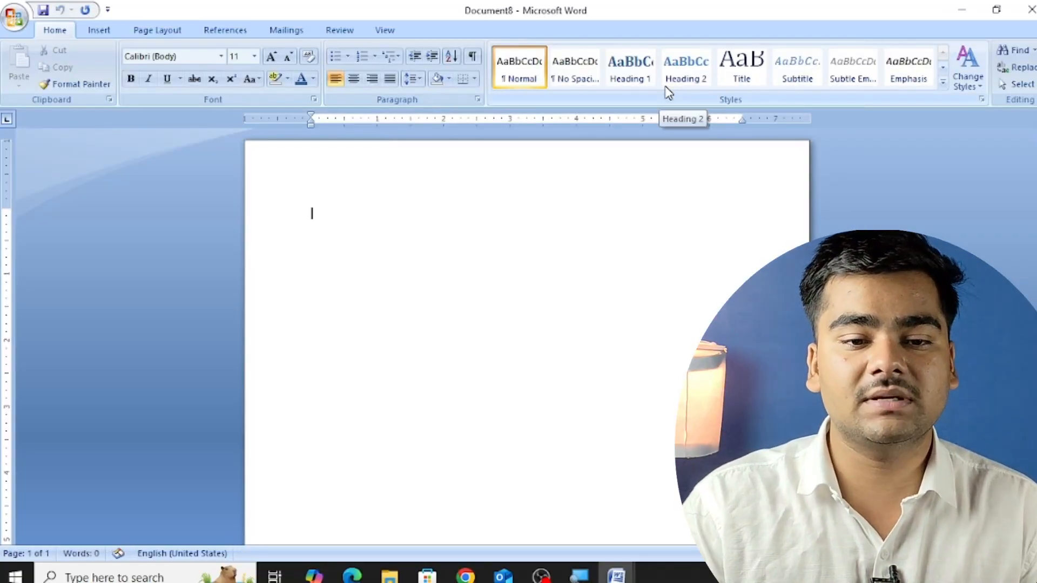
Bring up the page layout commands for the blank Document8.
{"action": "left_click", "coordinate": [157, 31]}
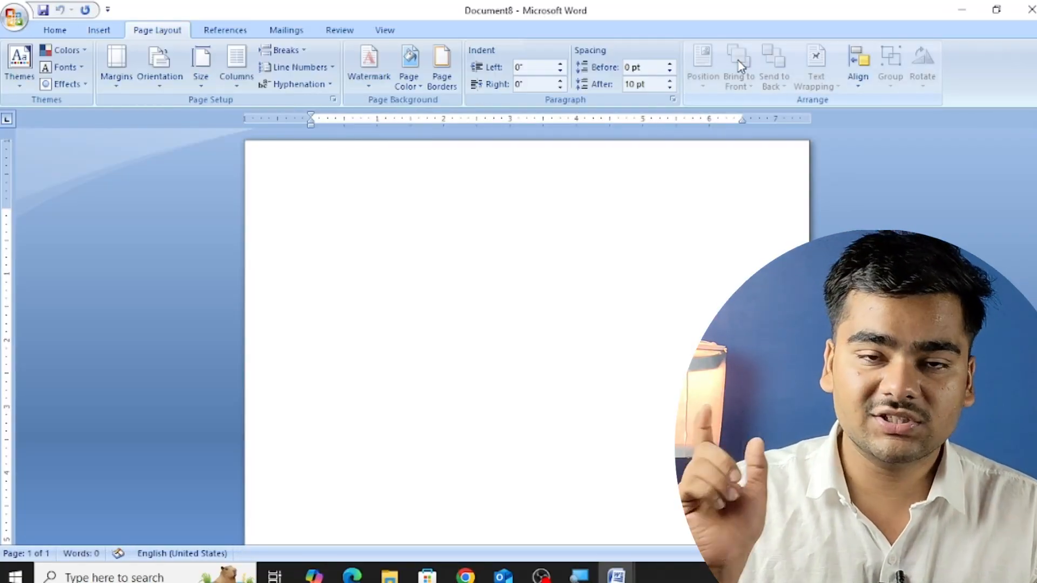